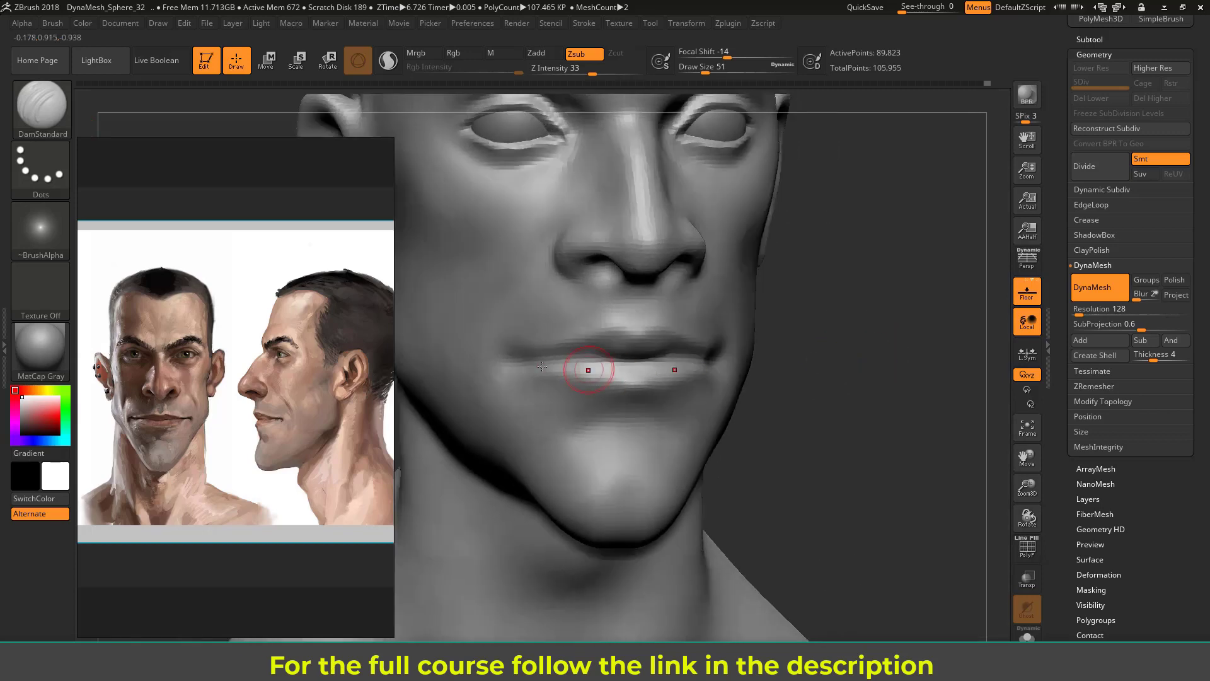
Mark the line between the lips and remesh the head with DynaMesh at resolution 256
left_click_drag(543, 362, 592, 361)
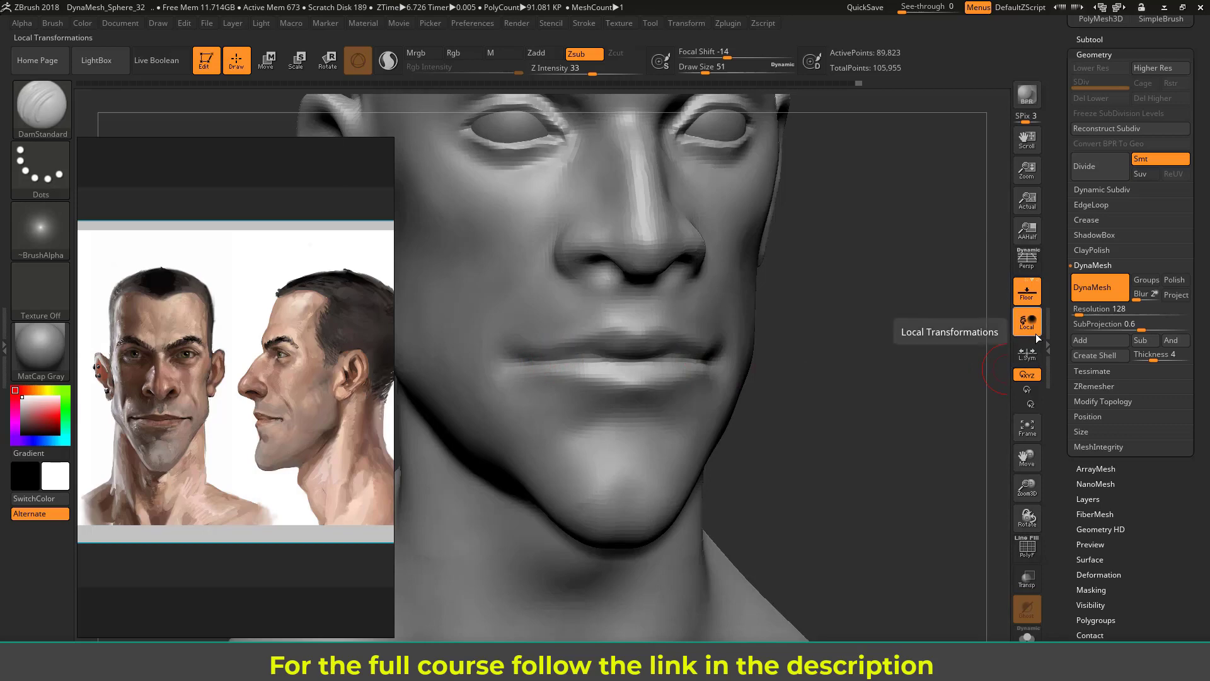
left_click(1080, 311)
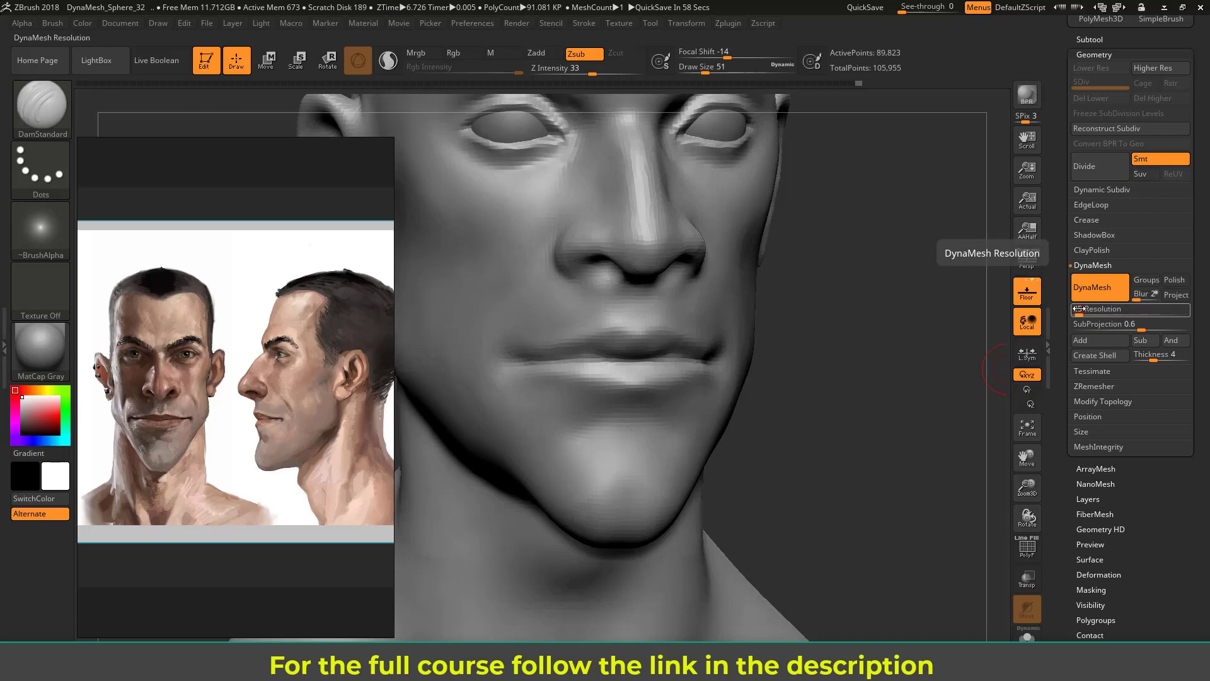
type("6")
key("Return")
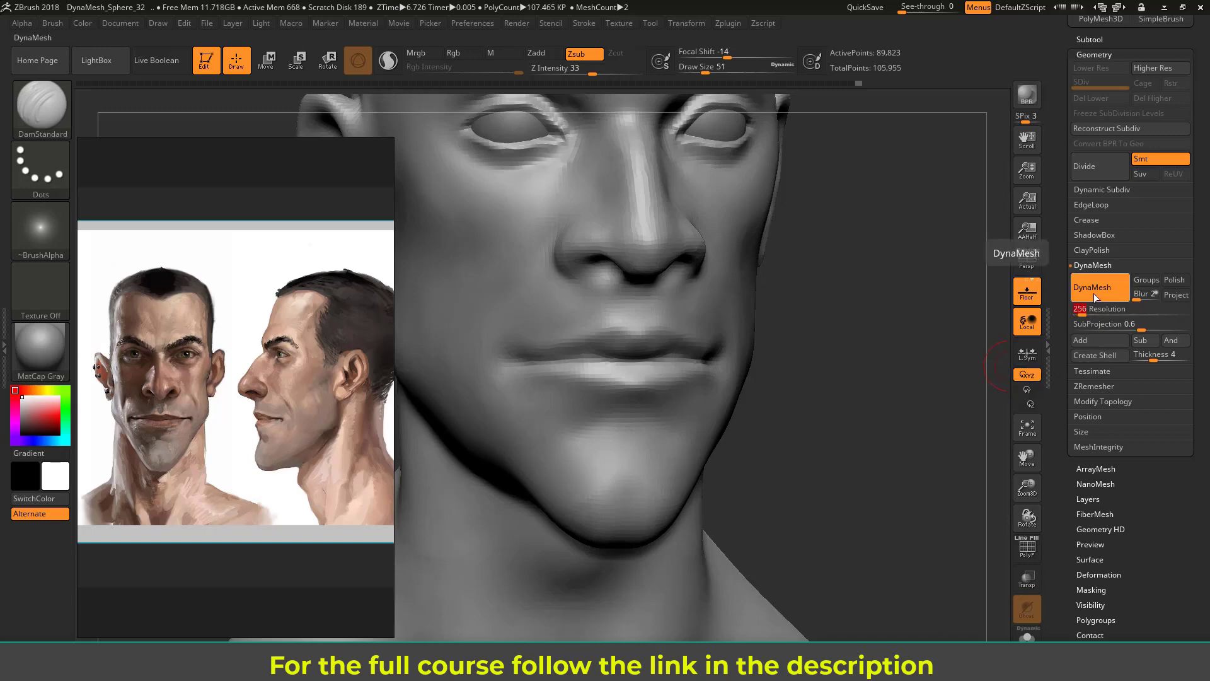
left_click(1094, 295)
left_click(1089, 296)
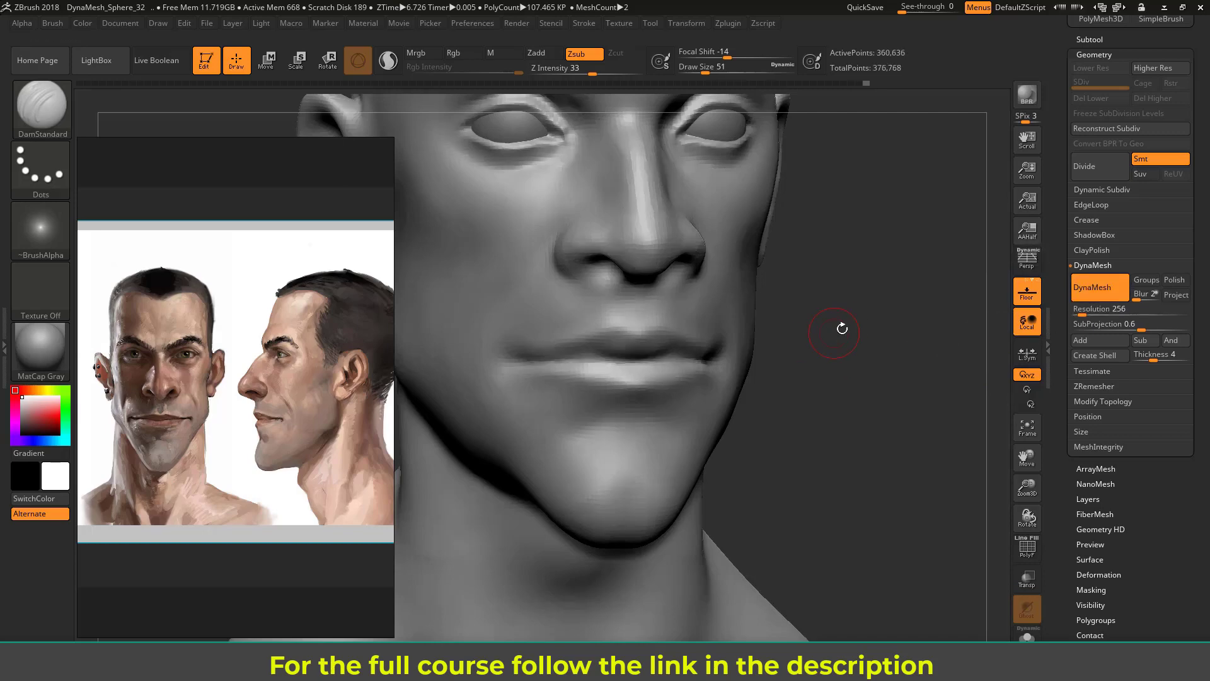
Carve a sharper parting line between the lips with the DamStandard brush at draw size 51
mouse_move(854, 321)
left_mouse_down("alt")
mouse_move(752, 319)
mouse_move(810, 314)
mouse_move(842, 343)
left_mouse_up("alt")
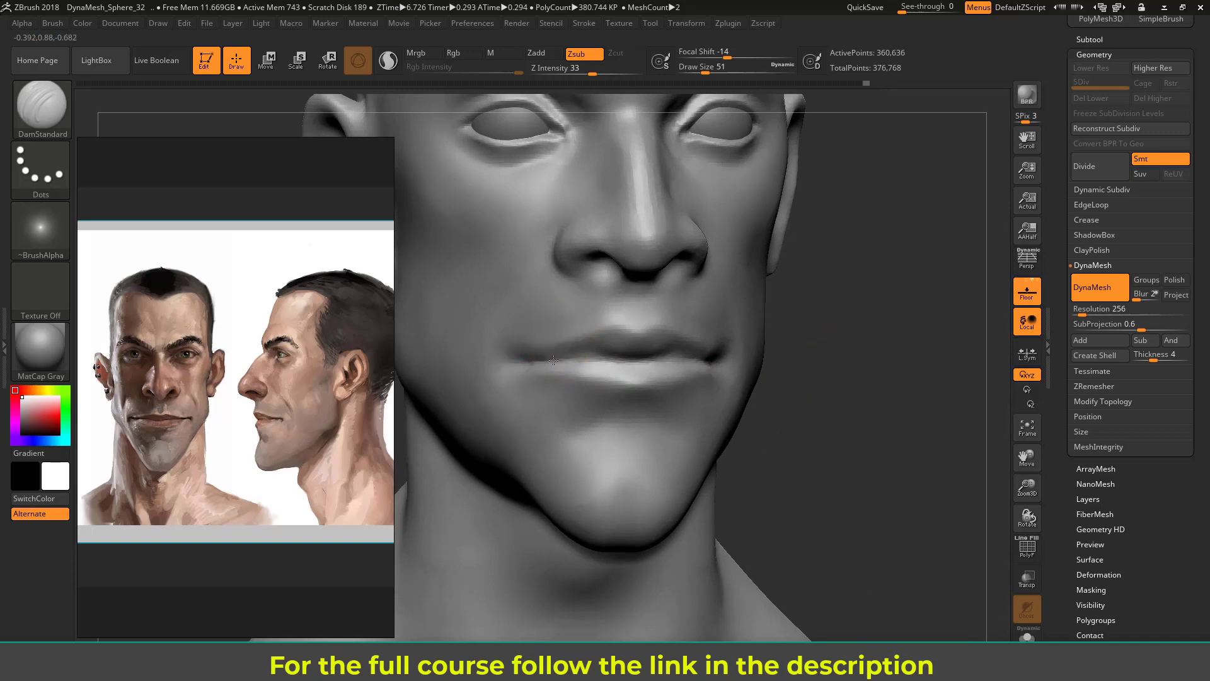
left_click_drag(553, 360, 614, 359)
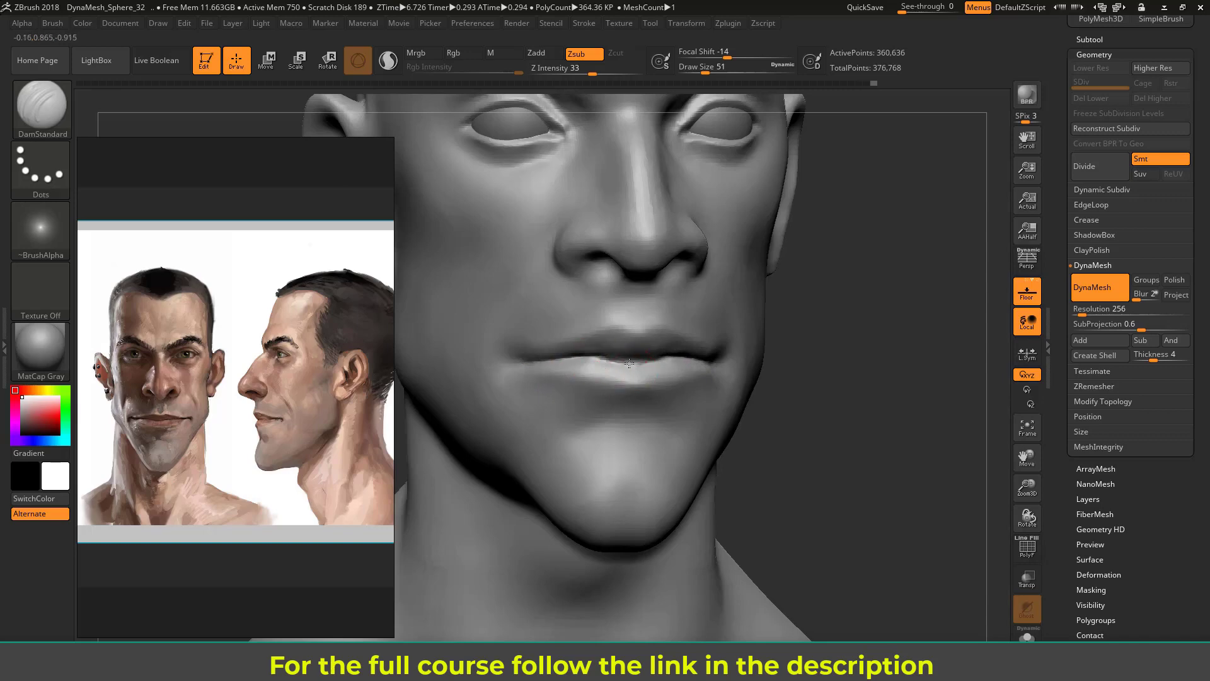
left_click_drag(826, 340, 839, 327)
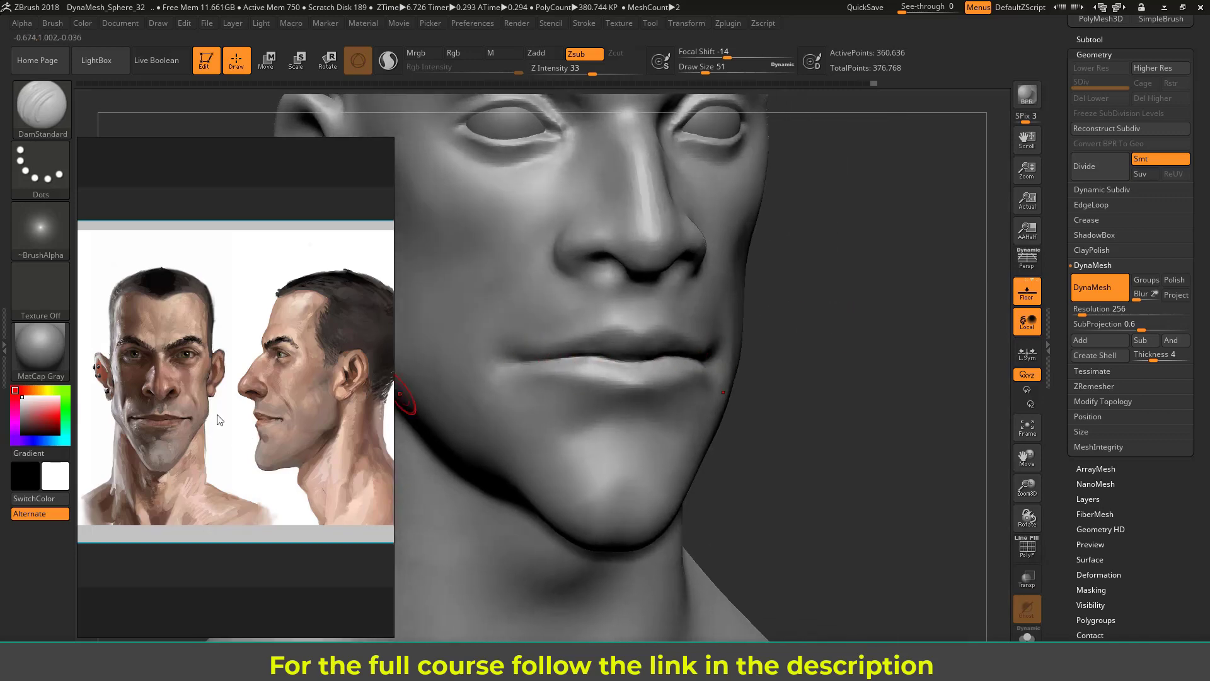
Enlarge the reference image to the front-view face and set the DamStandard brush's draw size to 90 for the mouth
scroll(217, 421, "up", 6)
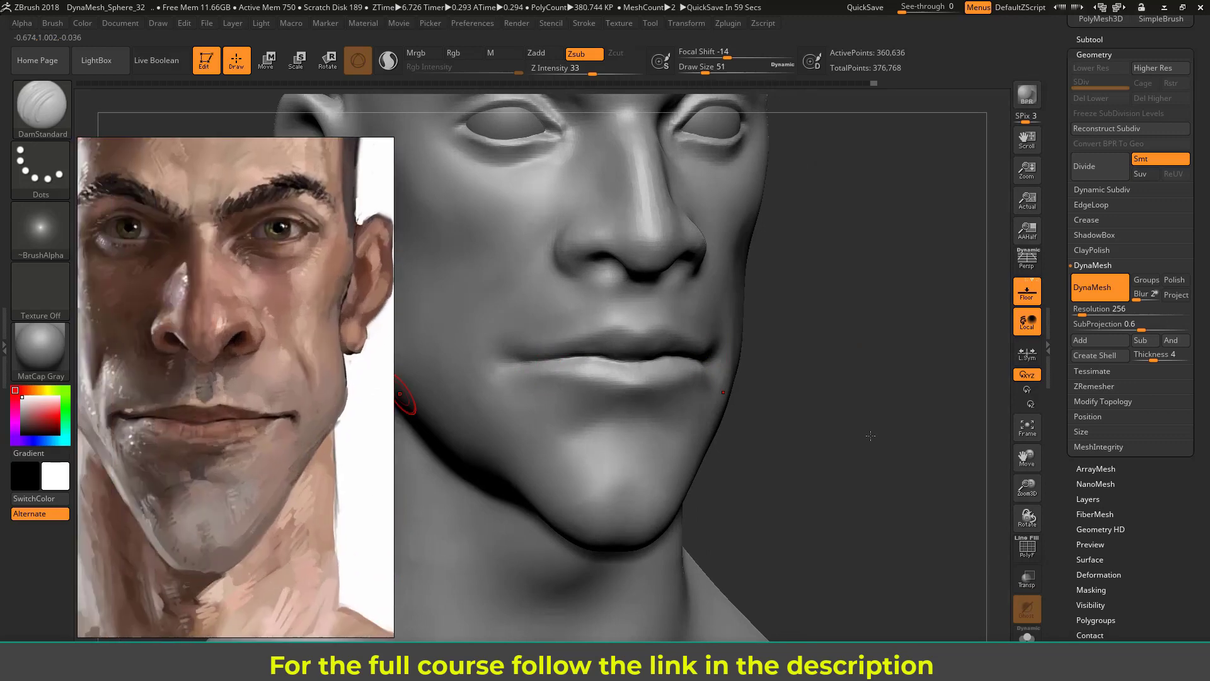
left_click_drag(870, 435, 867, 434, "shift")
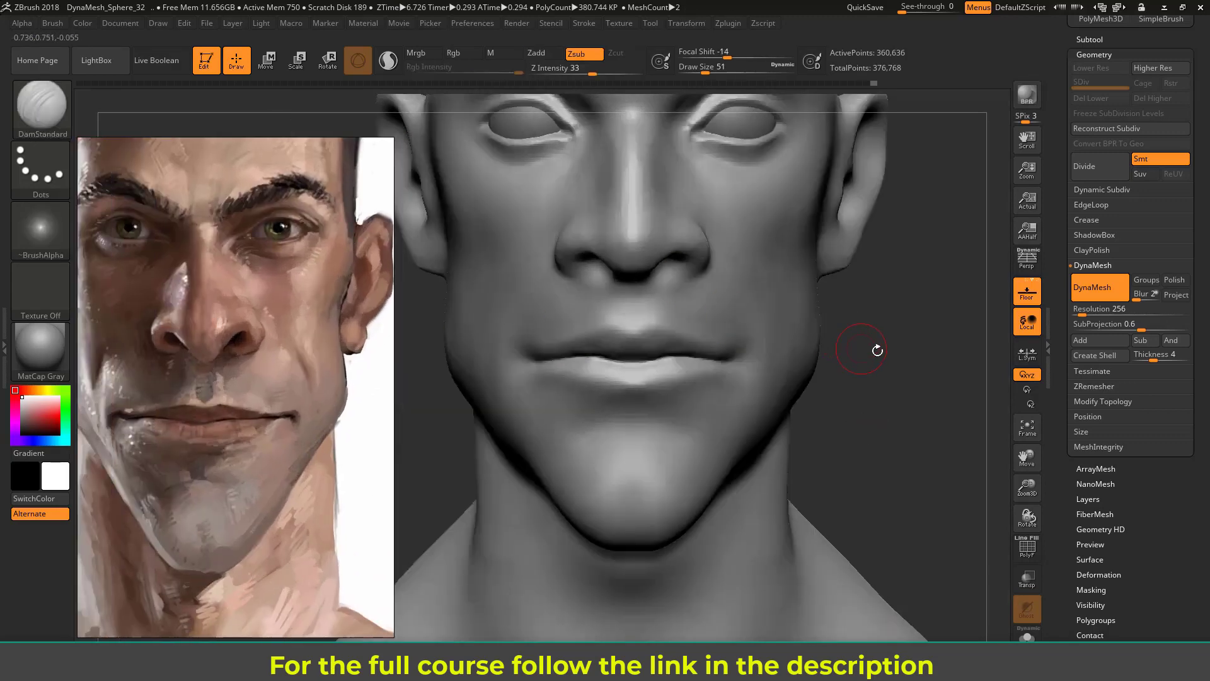
left_click_drag(877, 350, 849, 355)
key("s")
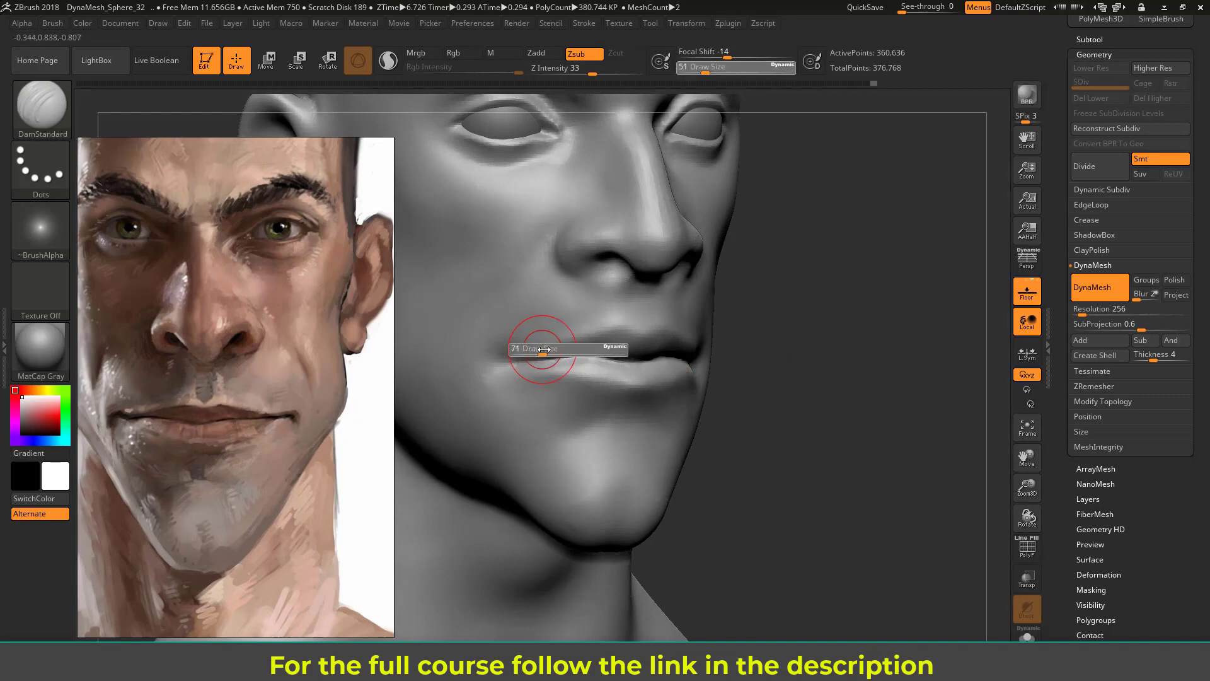
left_click_drag(538, 350, 547, 350)
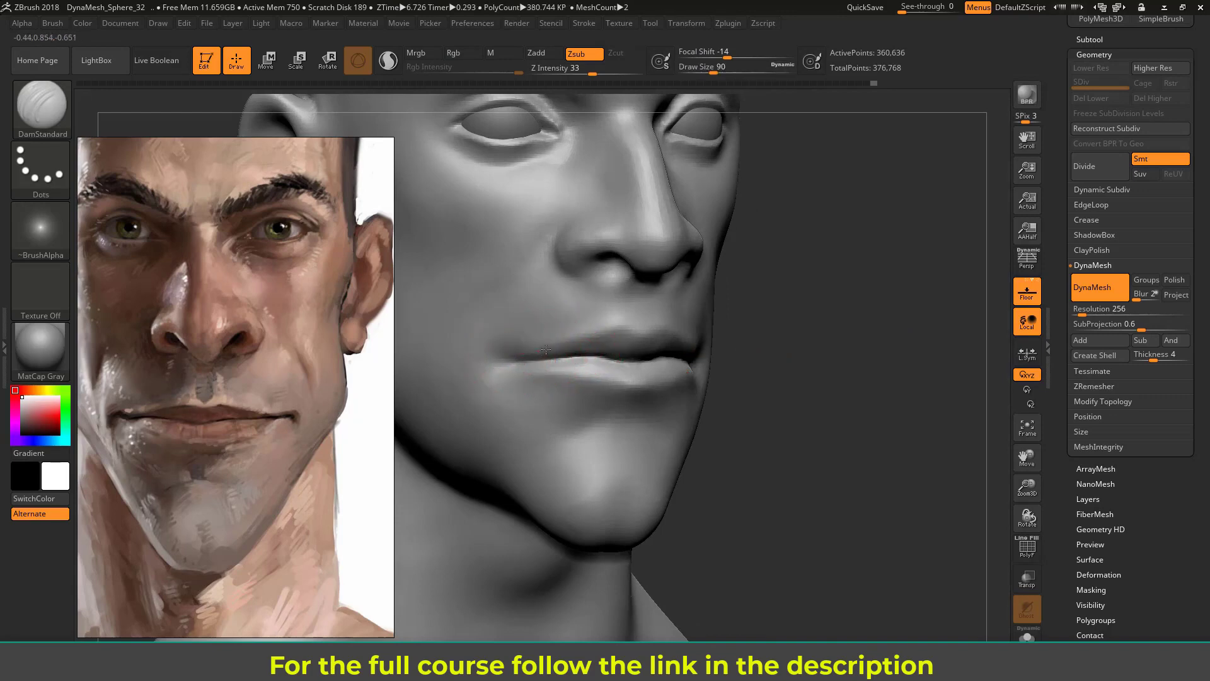
left_click_drag(626, 325, 646, 335)
left_click_drag(788, 330, 755, 343)
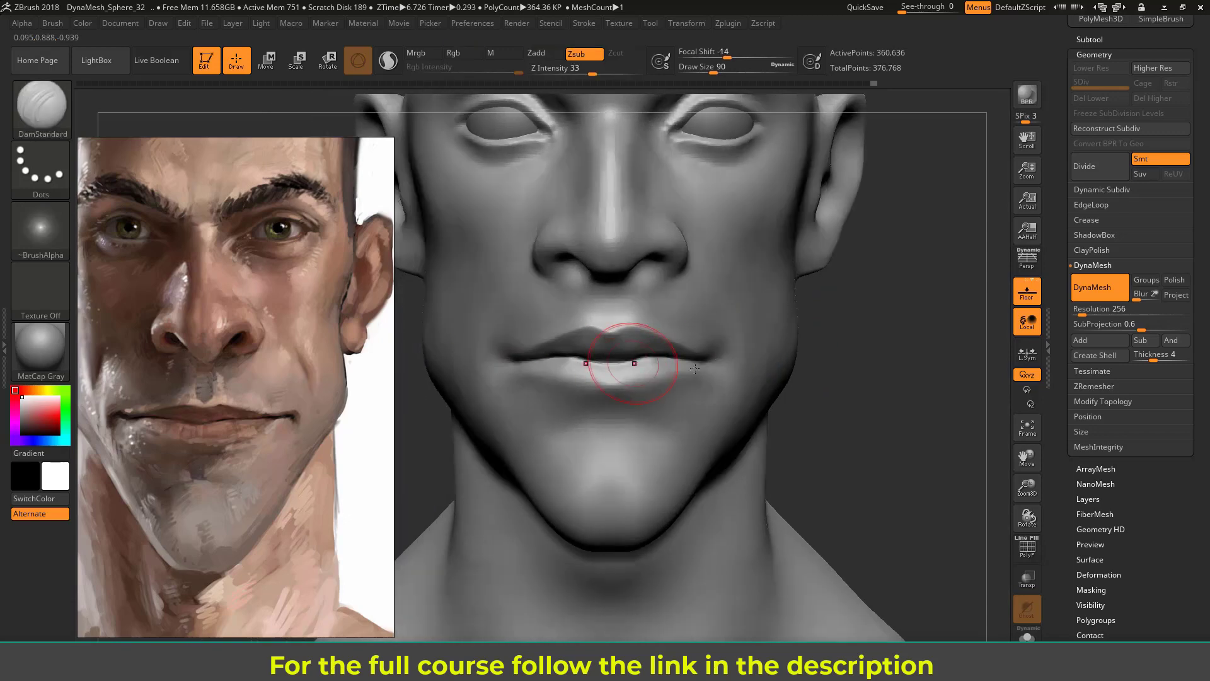
left_click_drag(799, 378, 803, 383)
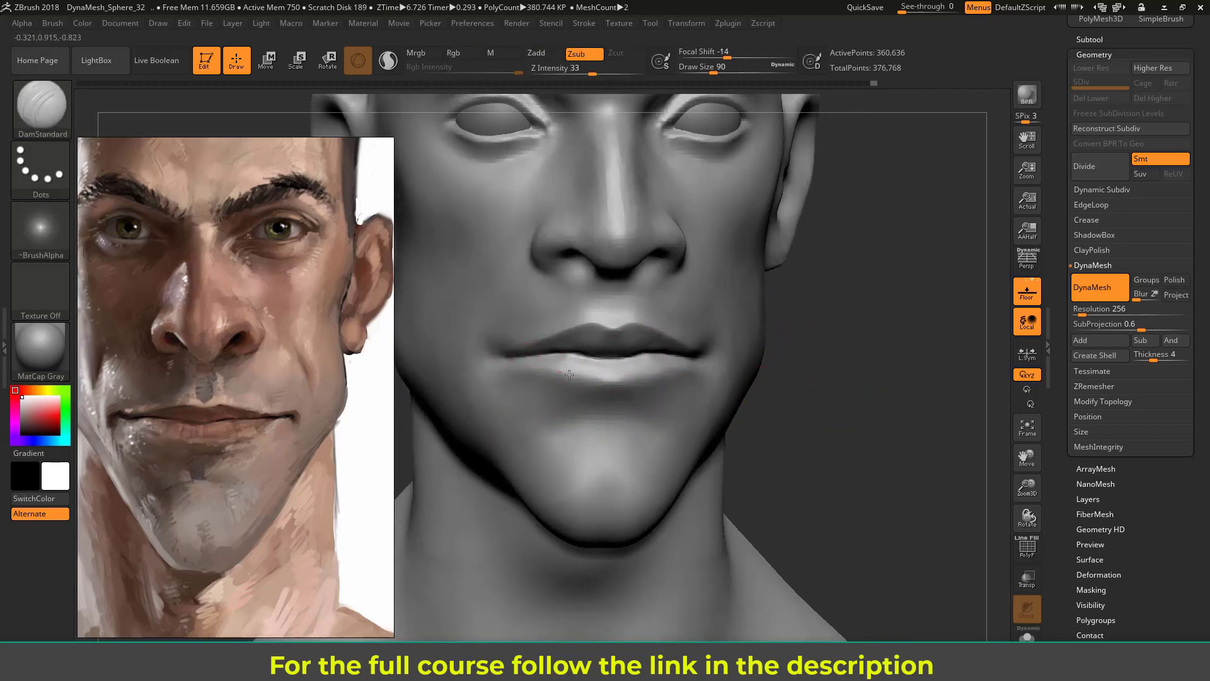
Try carving the crease beneath the lower lip with the DamStandard brush
left_click_drag(602, 378, 598, 381)
left_click_drag(565, 374, 605, 386)
key("ctrl+z")
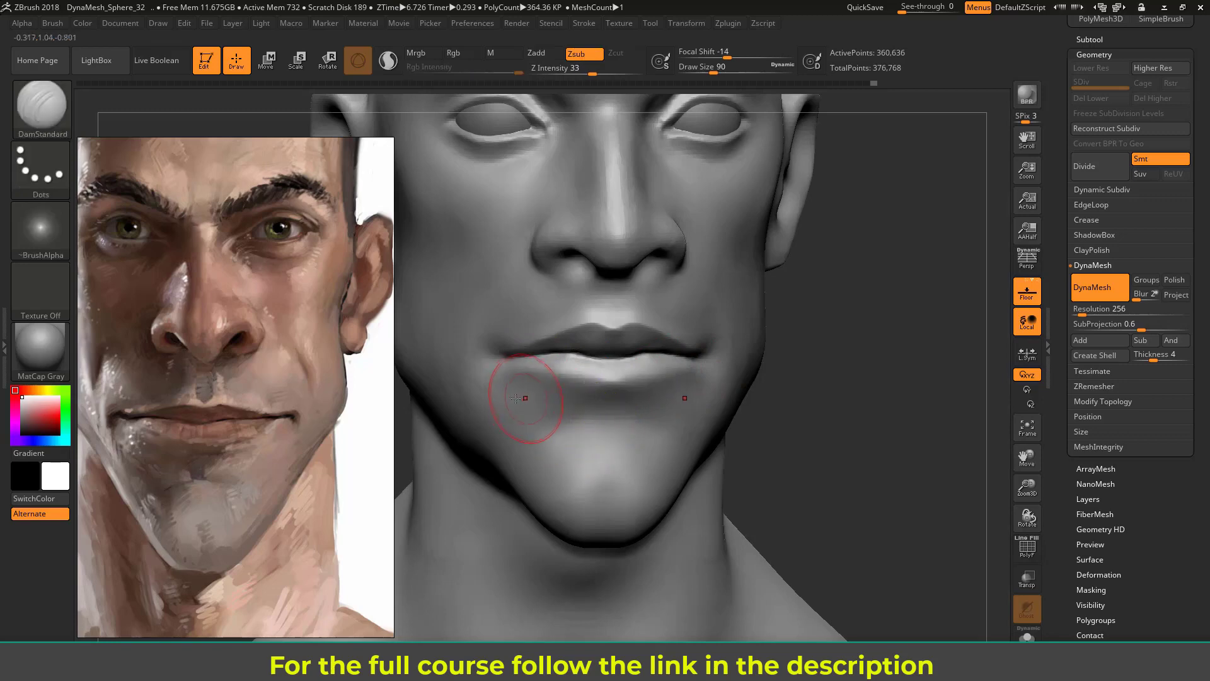
left_click_drag(556, 431, 608, 444)
key("ctrl+z")
left_click_drag(557, 373, 633, 384)
Smooth the area under the lower lip and deepen the mouth corners with the DamStandard brush at draw size 59
mouse_move(819, 376)
left_mouse_down()
mouse_move(876, 379)
mouse_move(756, 382)
left_mouse_up()
key("s")
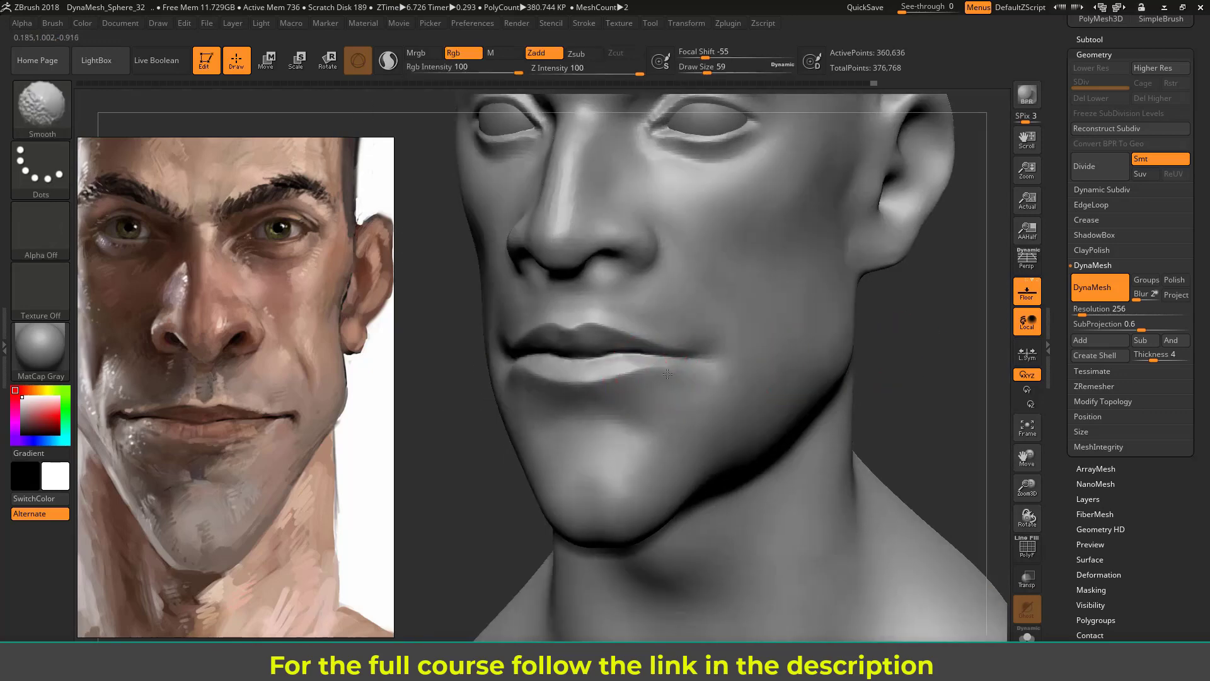
left_click_drag(595, 393, 649, 389, "shift")
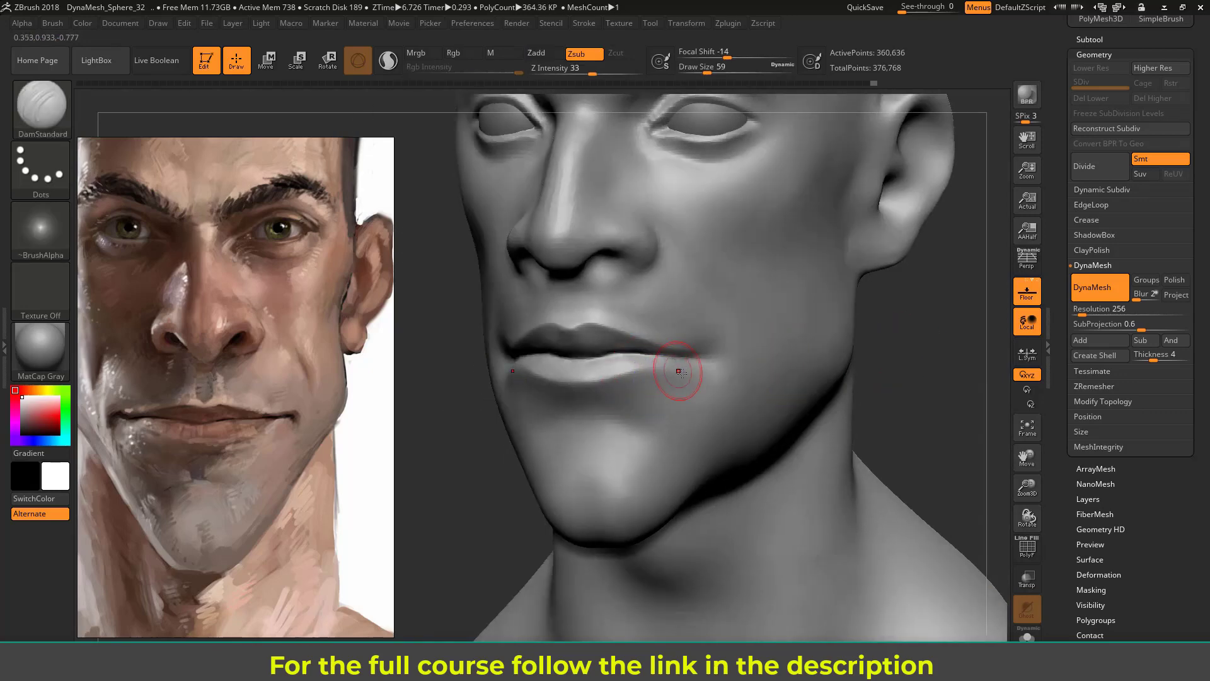
left_click_drag(912, 366, 824, 378)
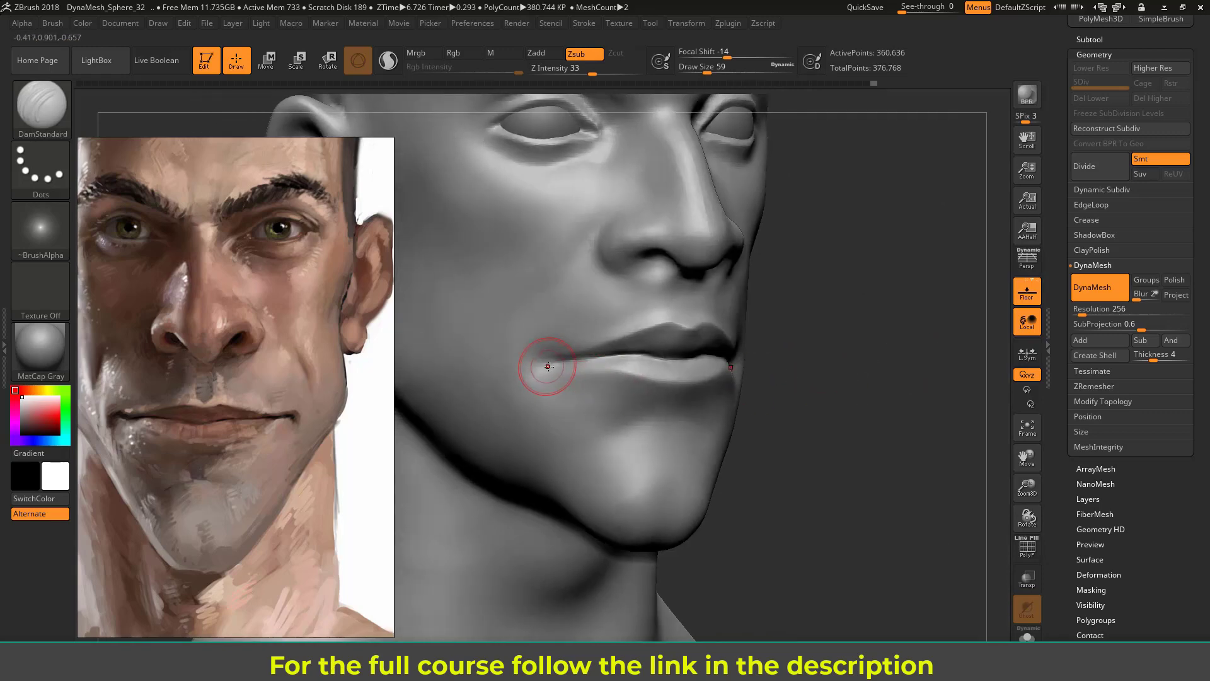
left_click_drag(554, 362, 540, 362)
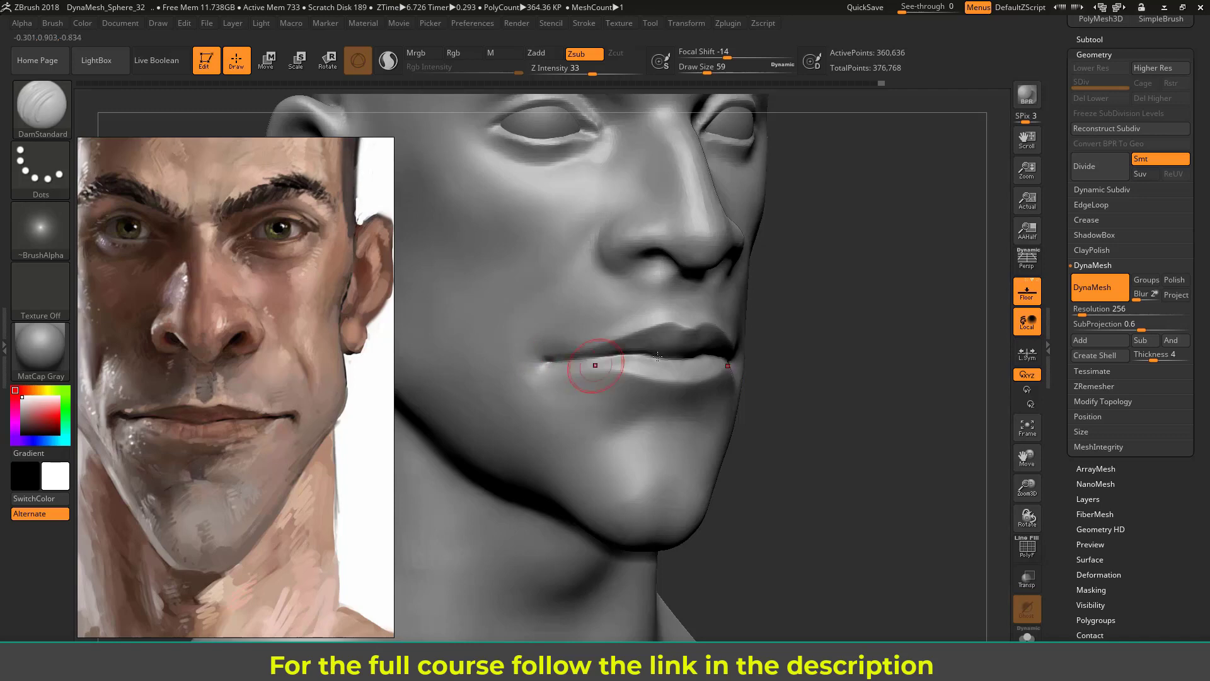
mouse_move(809, 350)
left_mouse_down()
mouse_move(826, 353)
mouse_move(780, 319)
mouse_move(797, 315)
mouse_move(766, 347)
mouse_move(779, 343)
mouse_move(797, 416)
mouse_move(834, 340)
mouse_move(809, 378)
mouse_move(838, 378)
left_mouse_up()
Carve the philtrum groove between the nose and upper lip with the DamStandard brush at a draw size of about 104
key("s")
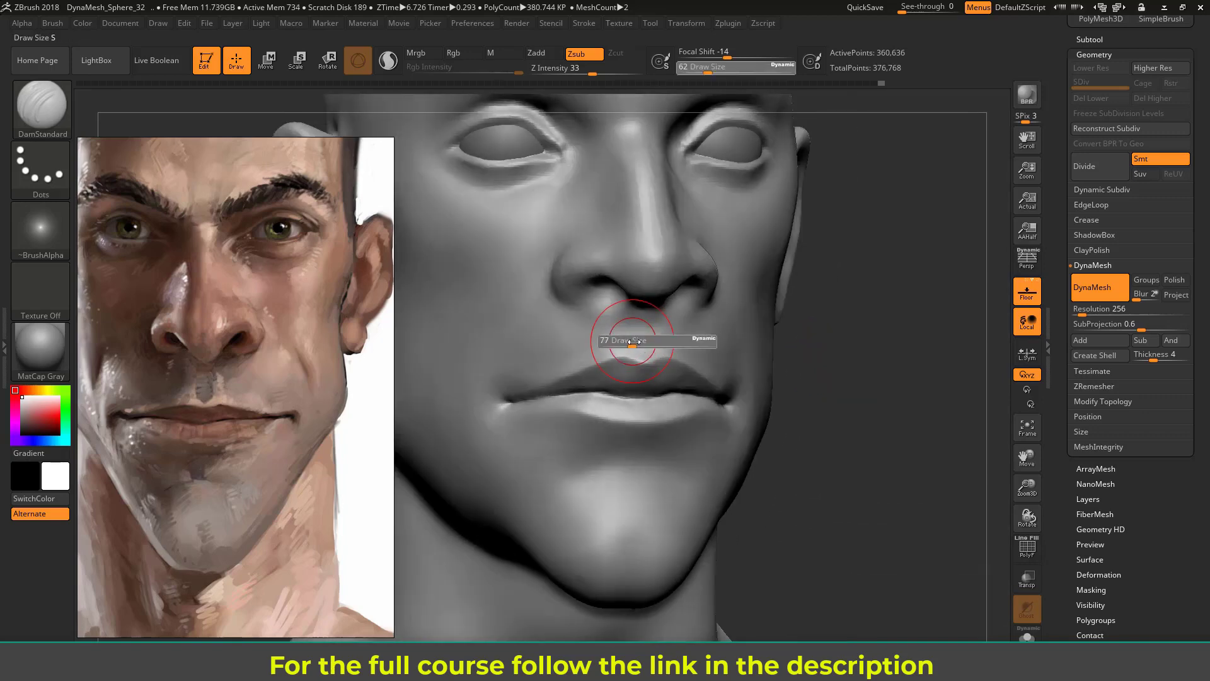
left_click_drag(636, 355, 644, 354)
key("bracketright")
key("bracketright")
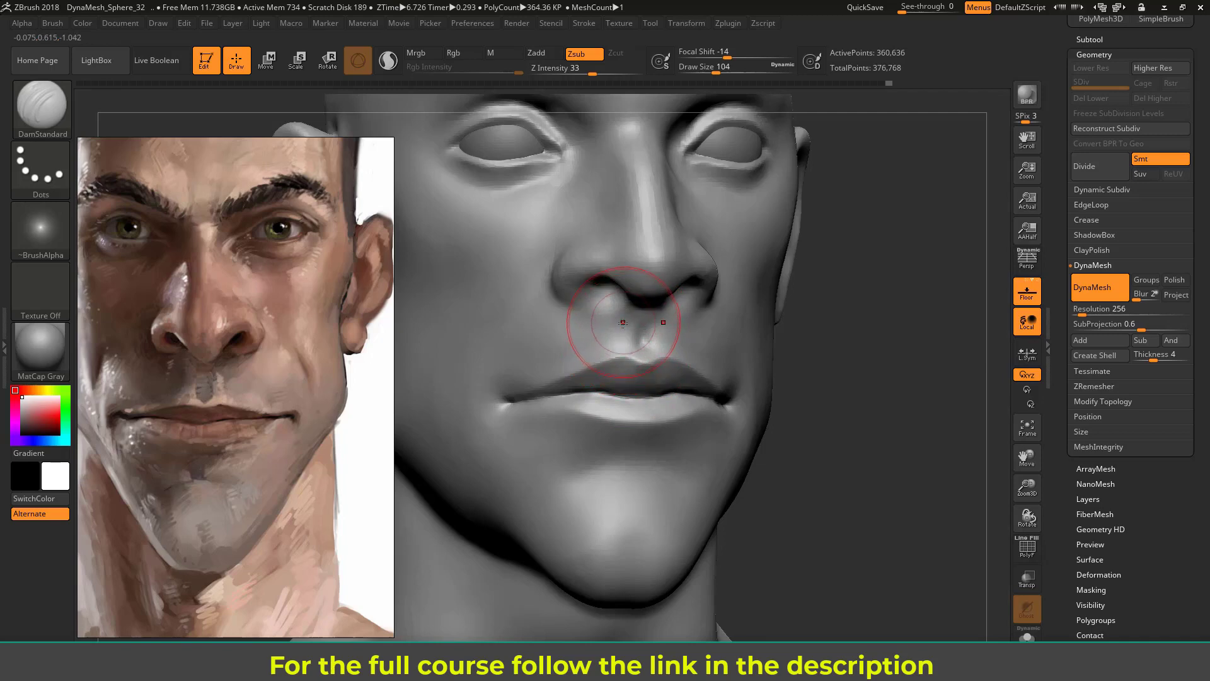
key("bracketright")
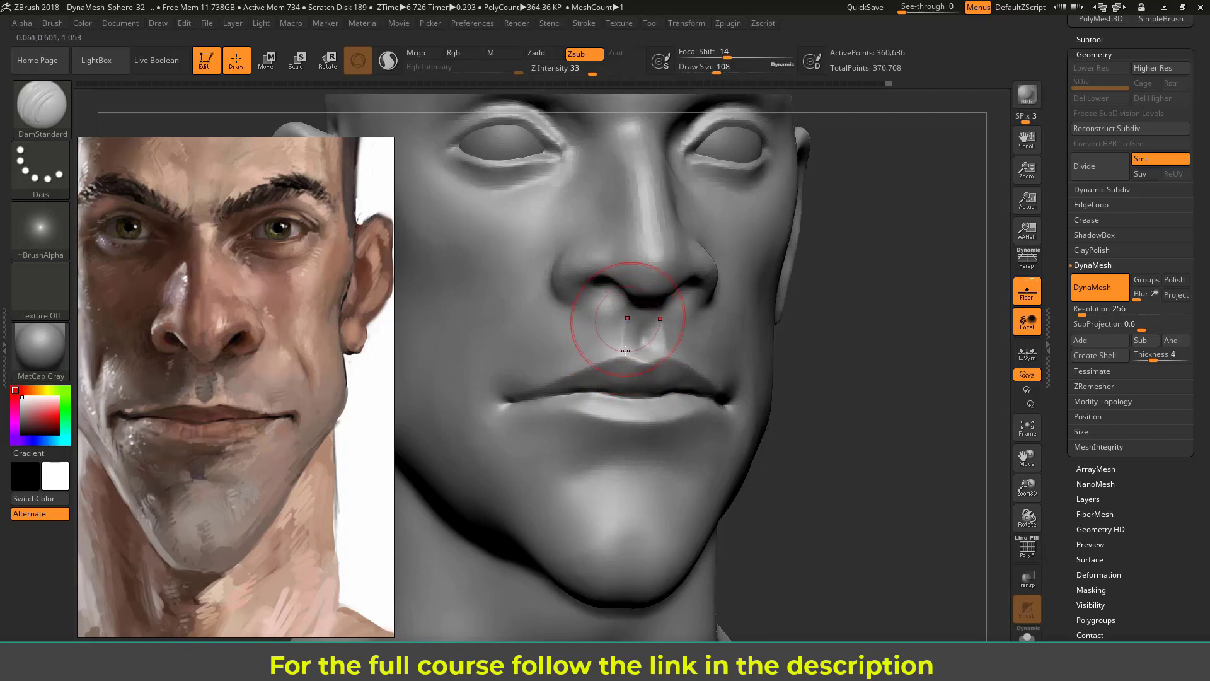
Soften the philtrum groove with the Smooth brush at draw size 46
key("s")
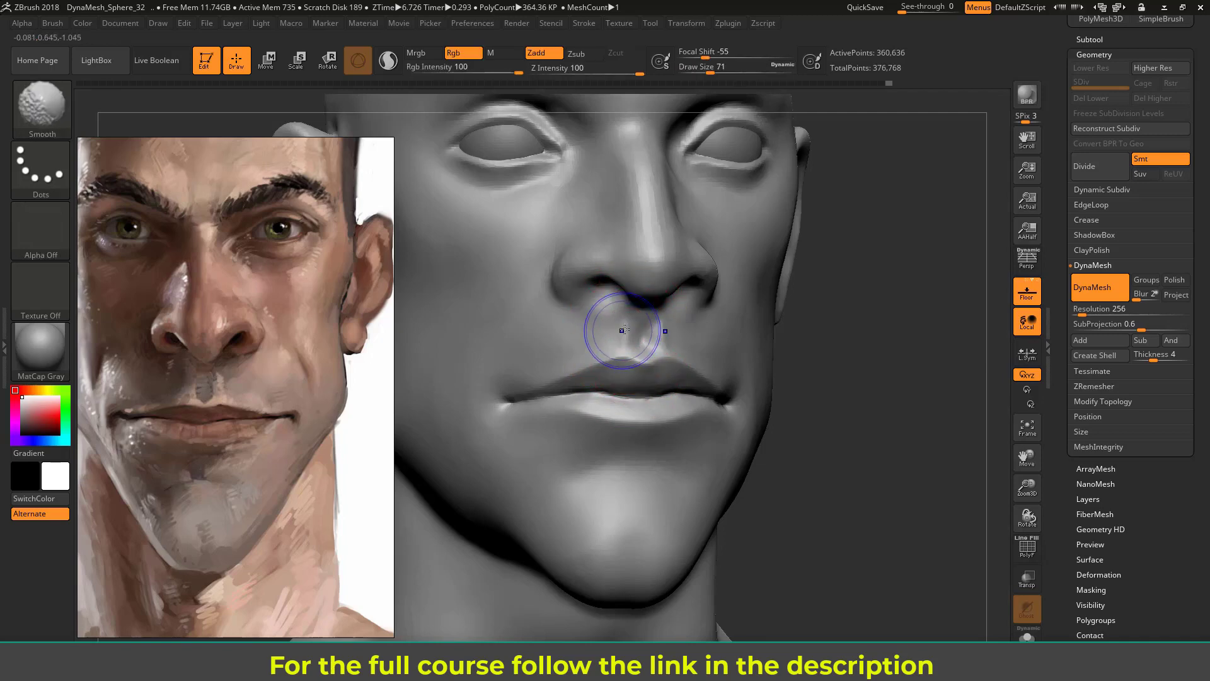
key("s")
left_click_drag(639, 332, 628, 332)
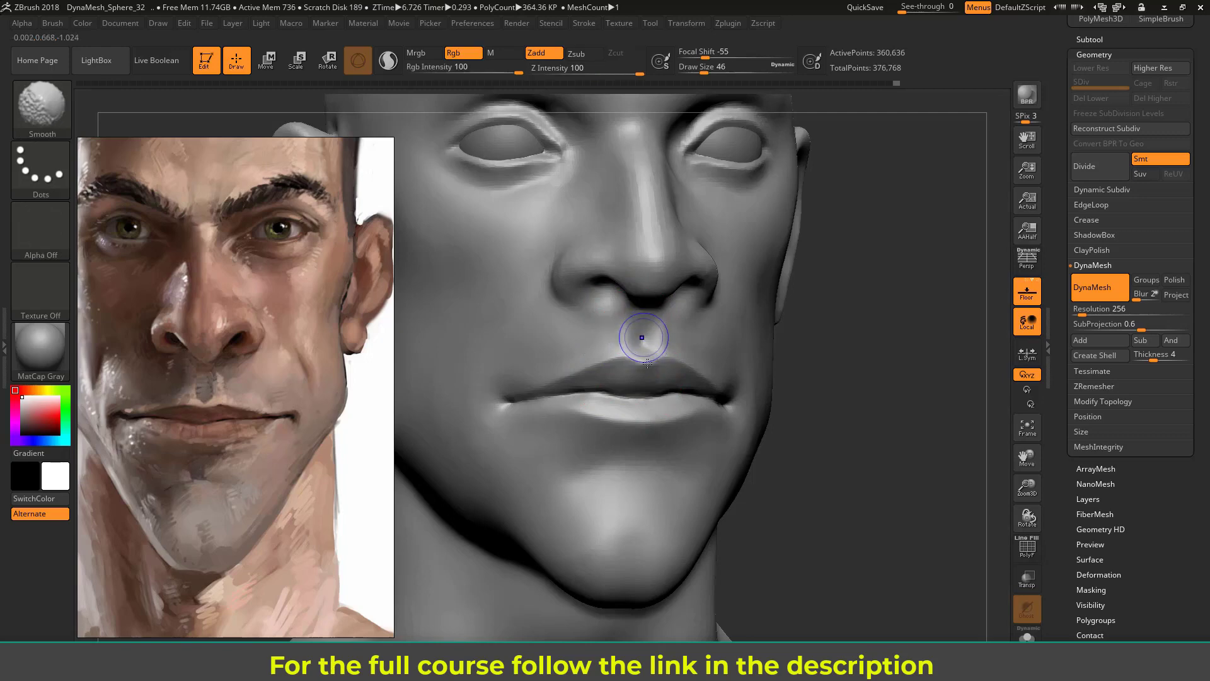
Deepen the philtrum from the base of the nose down to the upper lip with the DamStandard brush
mouse_move(889, 327)
left_mouse_down("alt")
mouse_move(870, 331)
mouse_move(929, 333)
mouse_move(819, 334)
left_mouse_up("alt")
key("s")
left_click_drag(584, 319, 632, 316)
right_click_drag(632, 316, 628, 294)
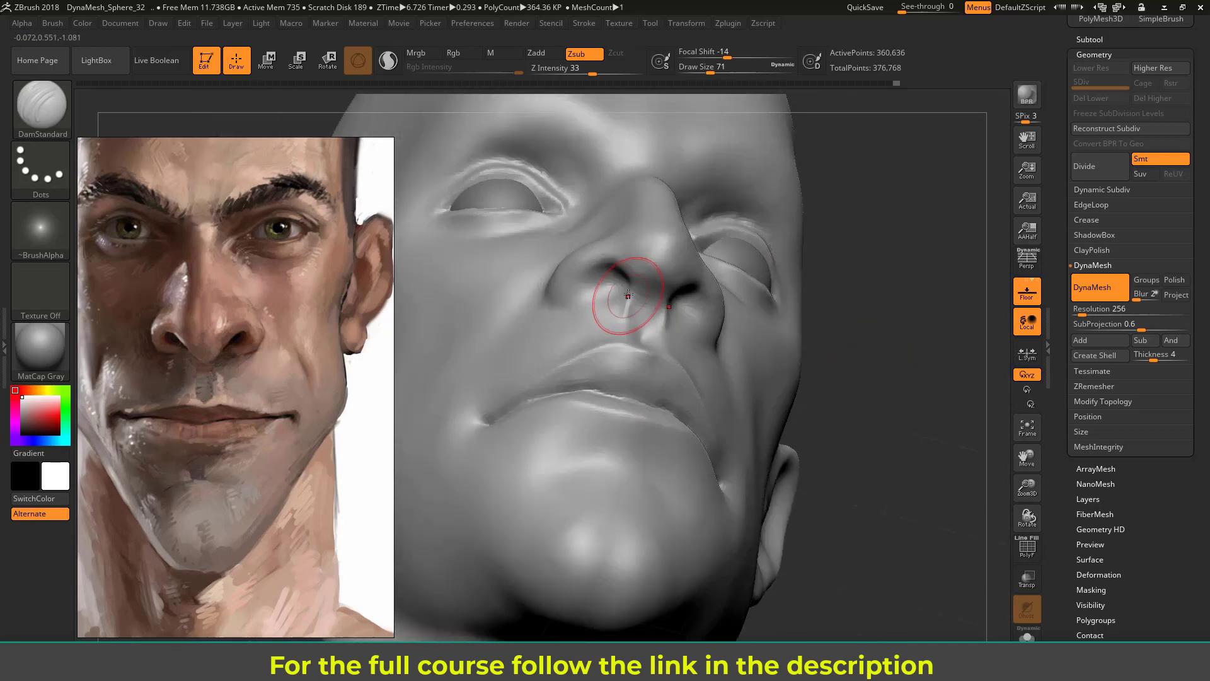
key("s")
left_click_drag(623, 298, 632, 325)
Carve the curved crease above the chin with the DamStandard brush at draw size 65
left_click_drag(867, 315, 850, 385)
key("s")
mouse_move(605, 398)
left_mouse_down()
mouse_move(620, 398)
mouse_move(590, 404)
left_mouse_up()
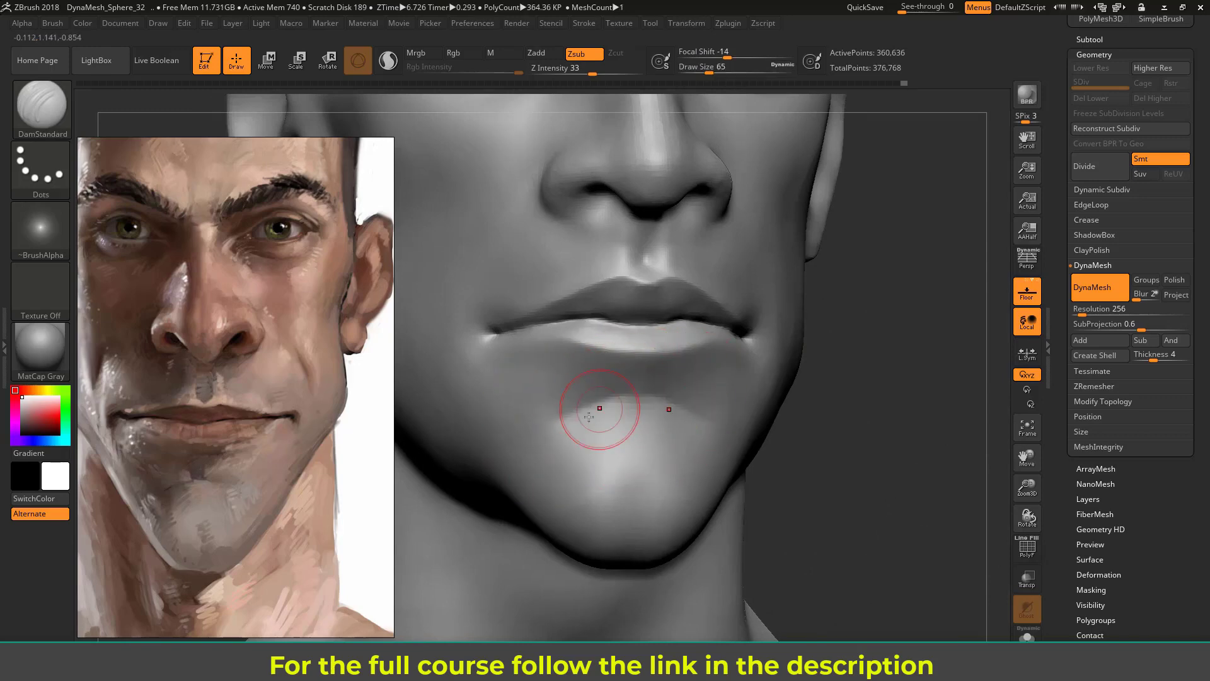
key("shift")
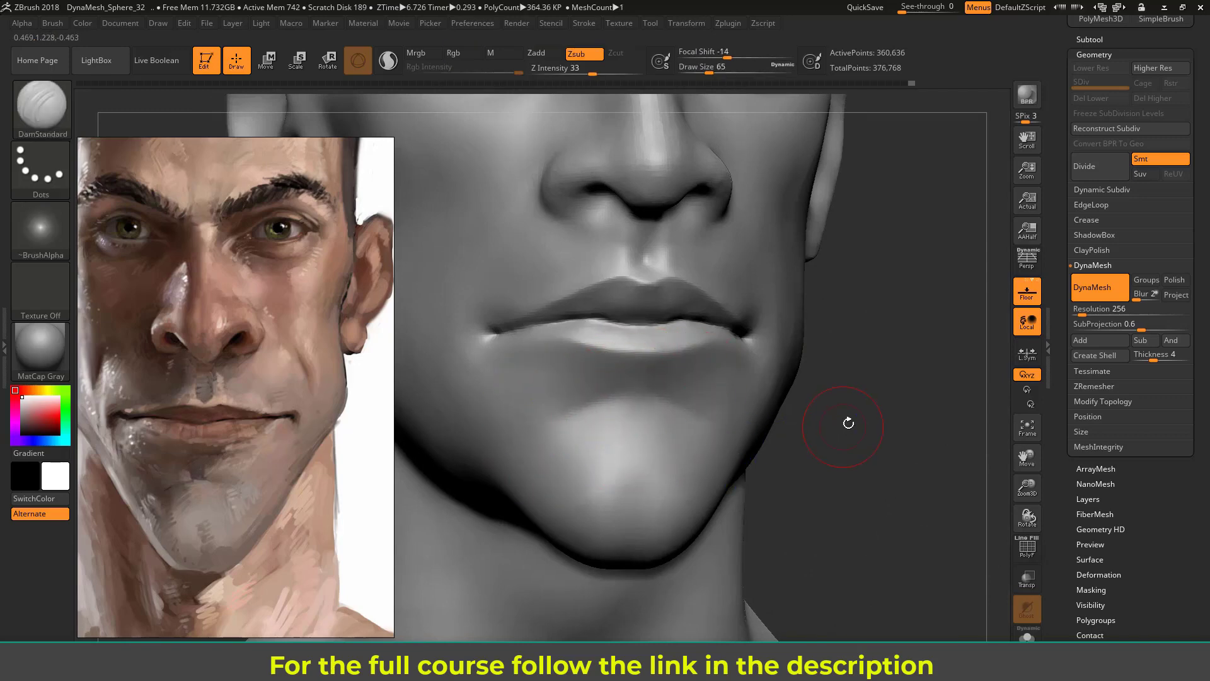
Sharpen the parting line from the mouth corner toward the middle of the lips with the DamStandard brush at draw size 46
left_click_drag(848, 421, 817, 397)
key("s")
left_click_drag(527, 326, 585, 323)
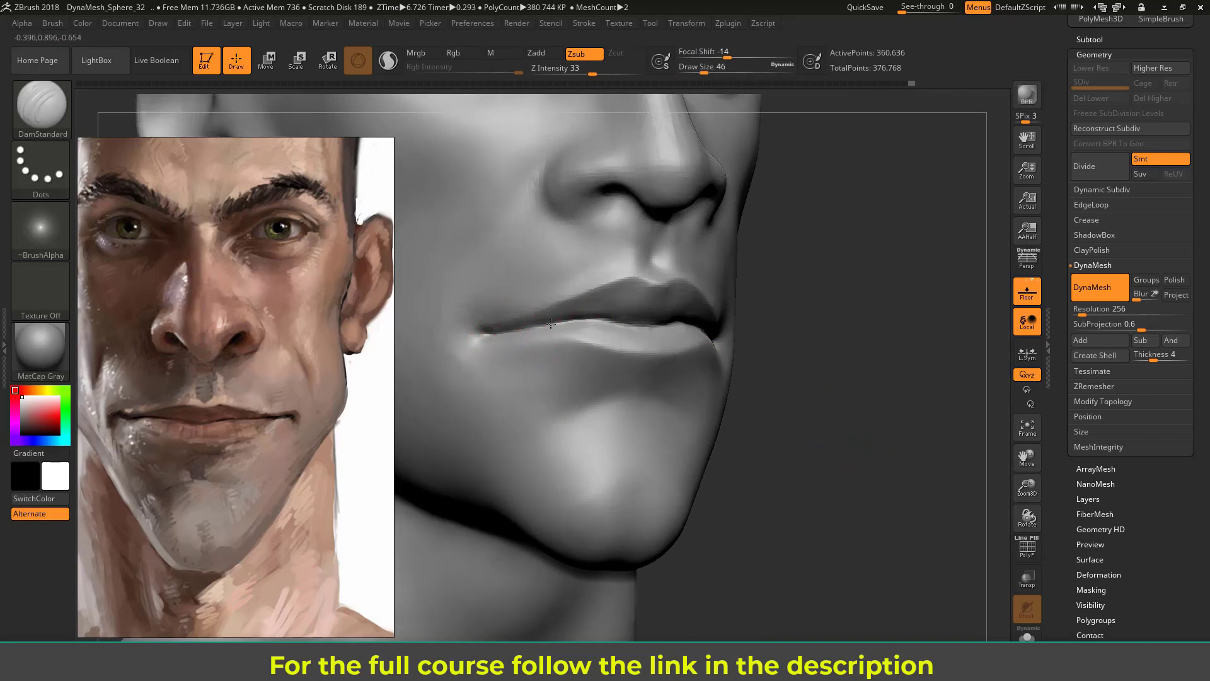
left_click_drag(508, 330, 560, 322)
mouse_move(821, 318)
left_mouse_down()
mouse_move(859, 322)
mouse_move(774, 322)
left_mouse_up()
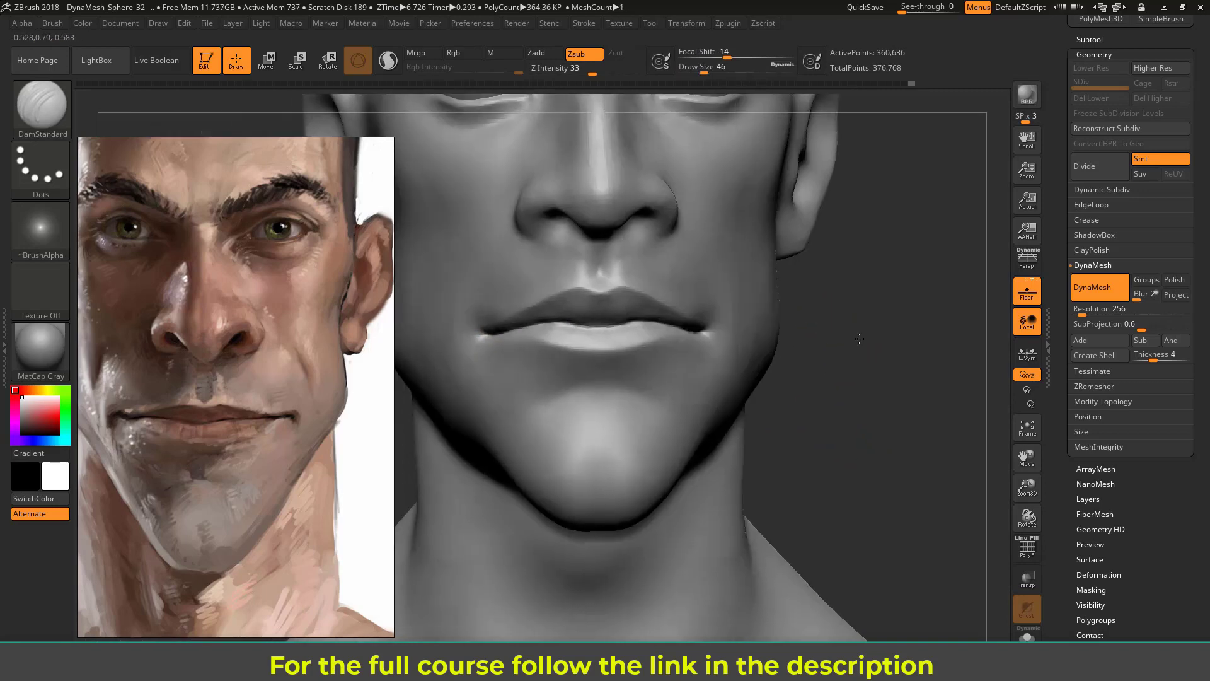
Try adding volume at the crease above the chin with the Clay brush
left_click_drag(864, 322, 888, 315, "alt")
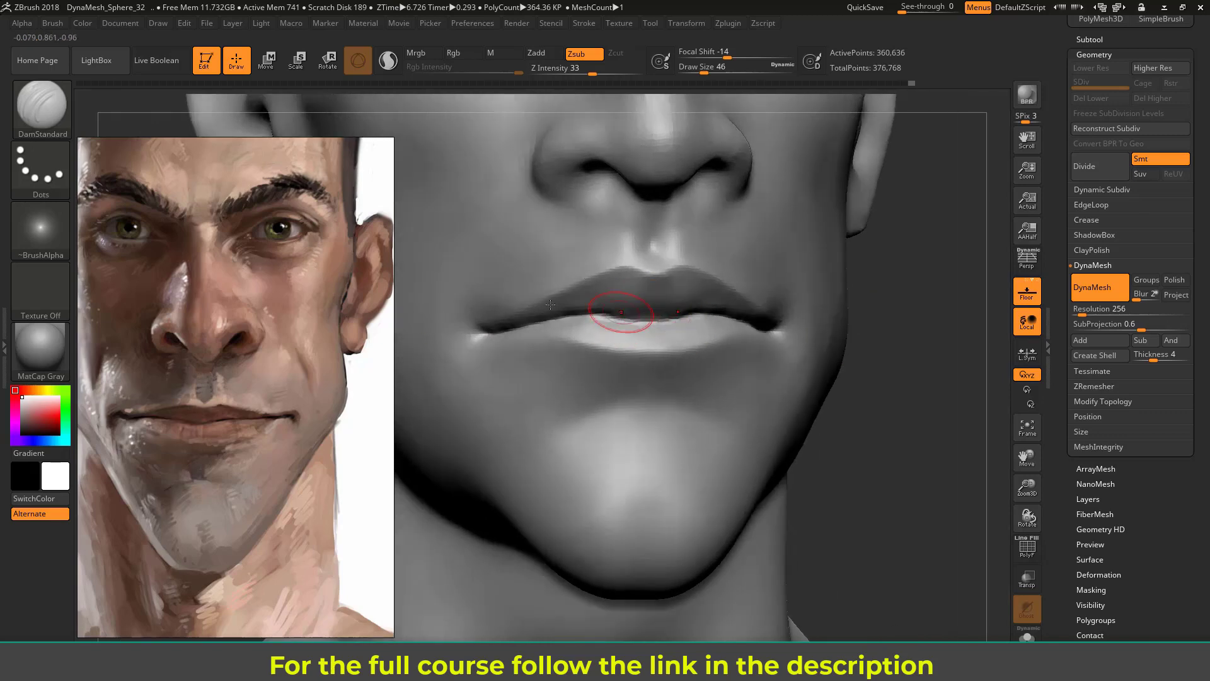
left_click(41, 114)
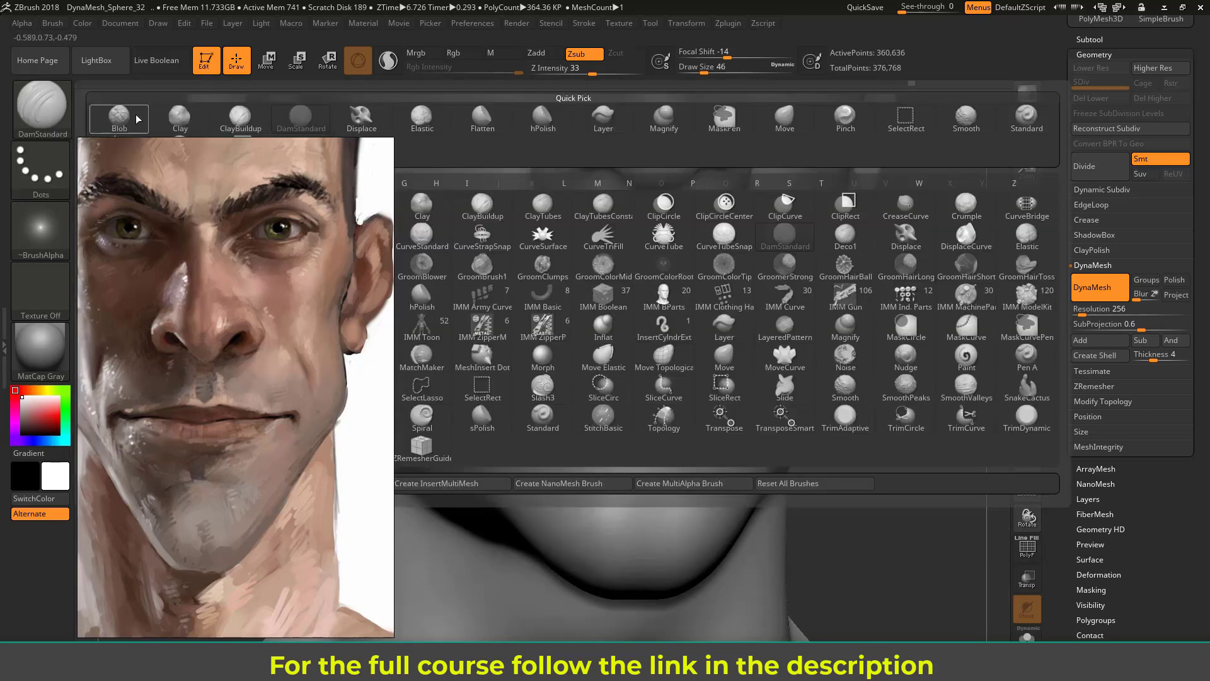
left_click(185, 121)
mouse_move(883, 372)
left_mouse_down()
mouse_move(900, 365)
mouse_move(870, 346)
left_mouse_up()
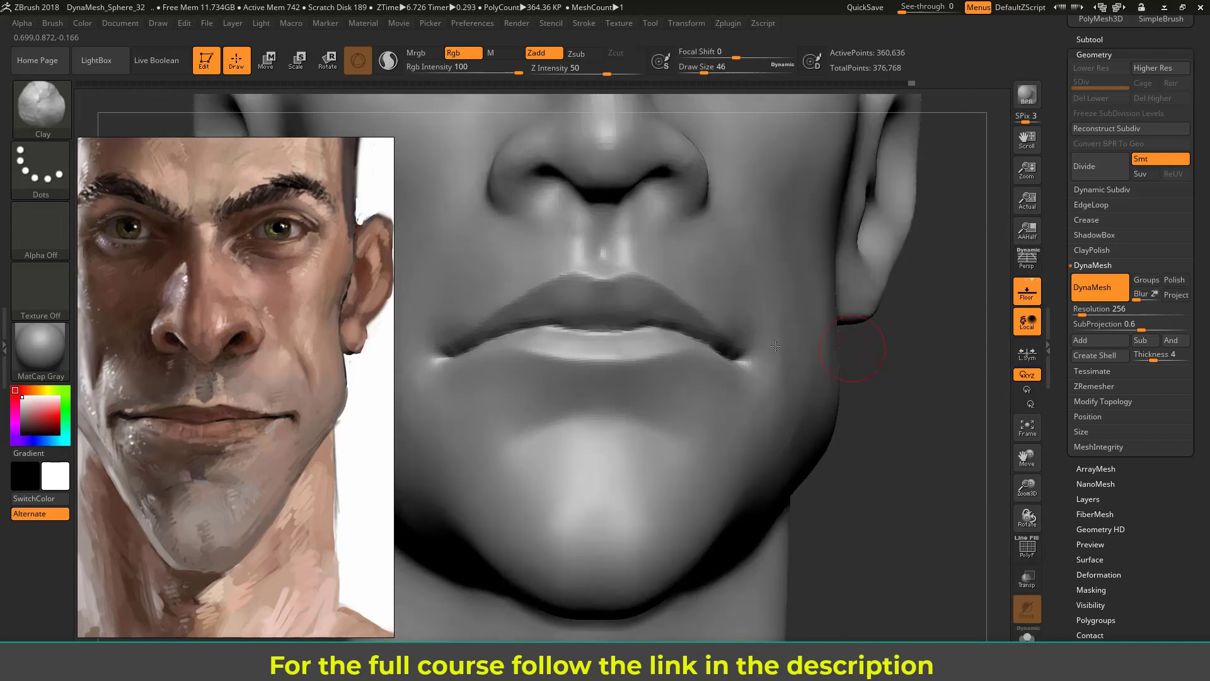
mouse_move(578, 421)
left_mouse_down()
mouse_move(591, 413)
mouse_move(555, 410)
left_mouse_up()
key("ctrl+z")
Try building up the same area above the chin with the ClayBuildup brush
left_click(51, 115)
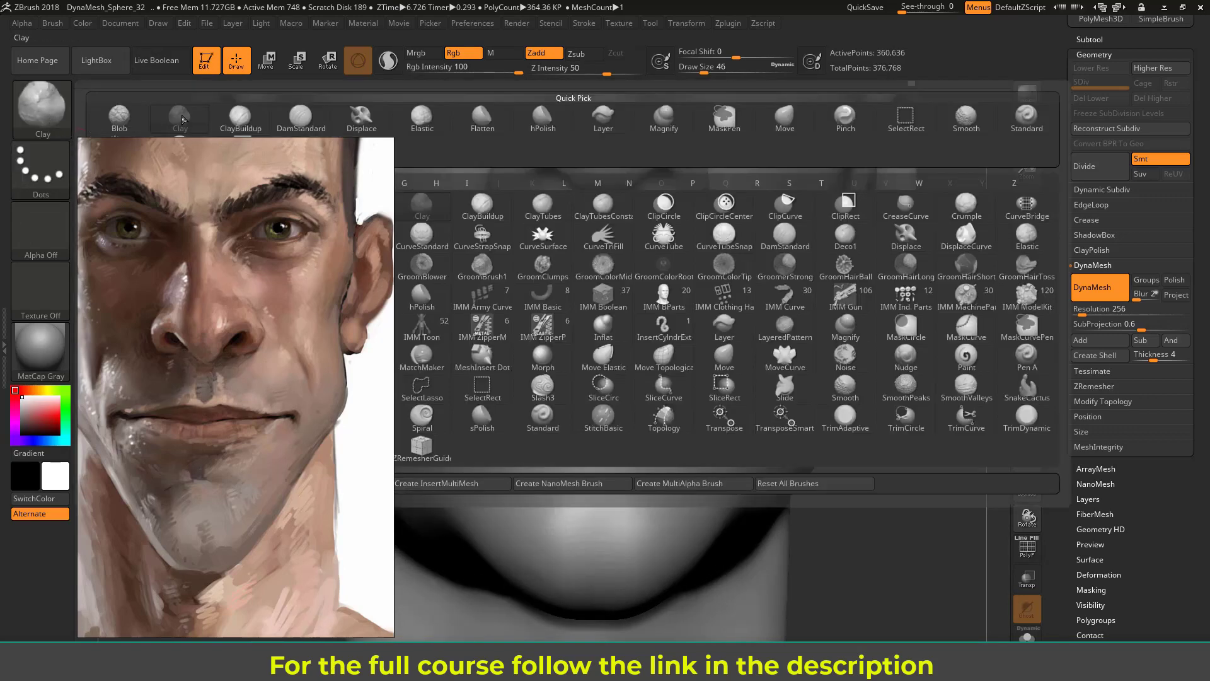
left_click(240, 119)
mouse_move(549, 414)
left_mouse_down()
mouse_move(542, 405)
mouse_move(561, 412)
left_mouse_up()
key("ctrl+z")
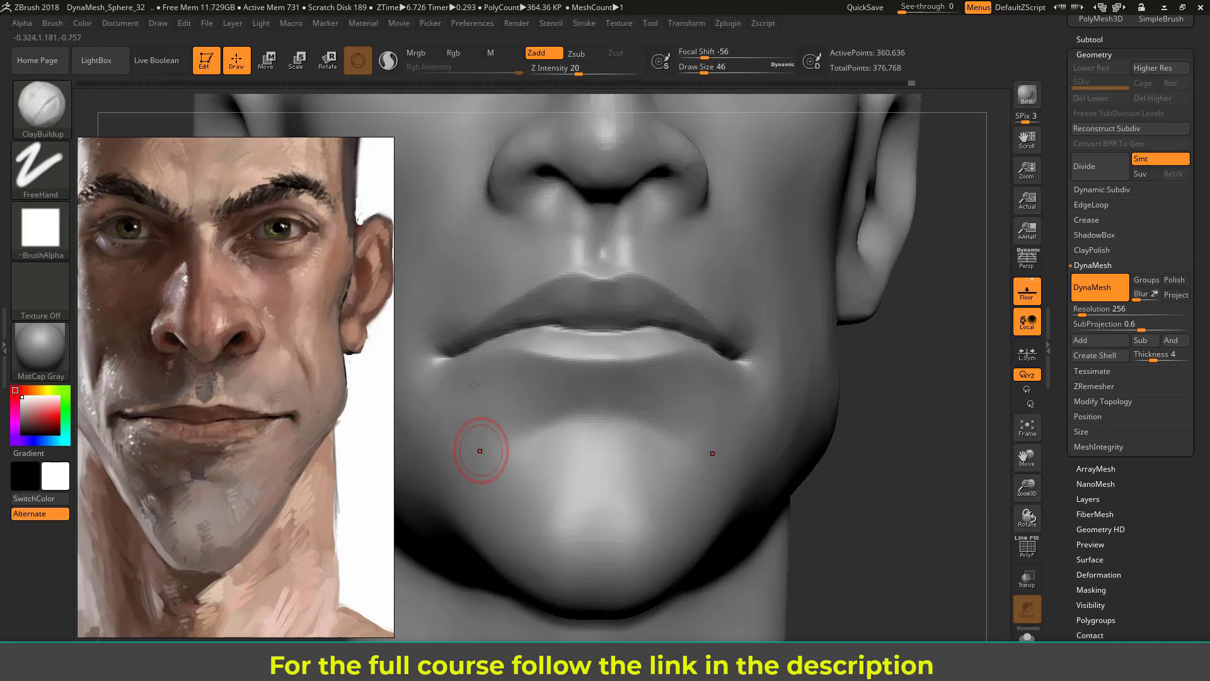
Switch back to the Clay brush and test strokes beneath the side of the lower lip, undoing each one
left_click(51, 115)
left_click(179, 119)
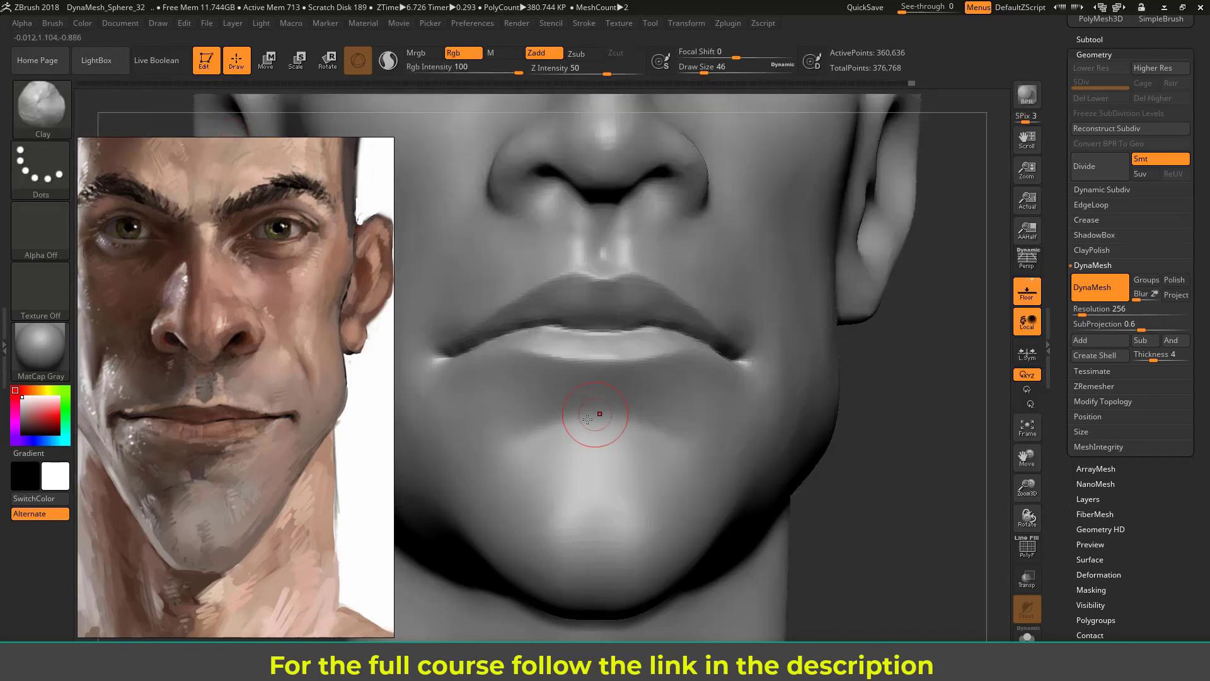
left_click(526, 383)
key("ctrl+z")
left_click_drag(513, 409, 523, 404)
key("ctrl+z")
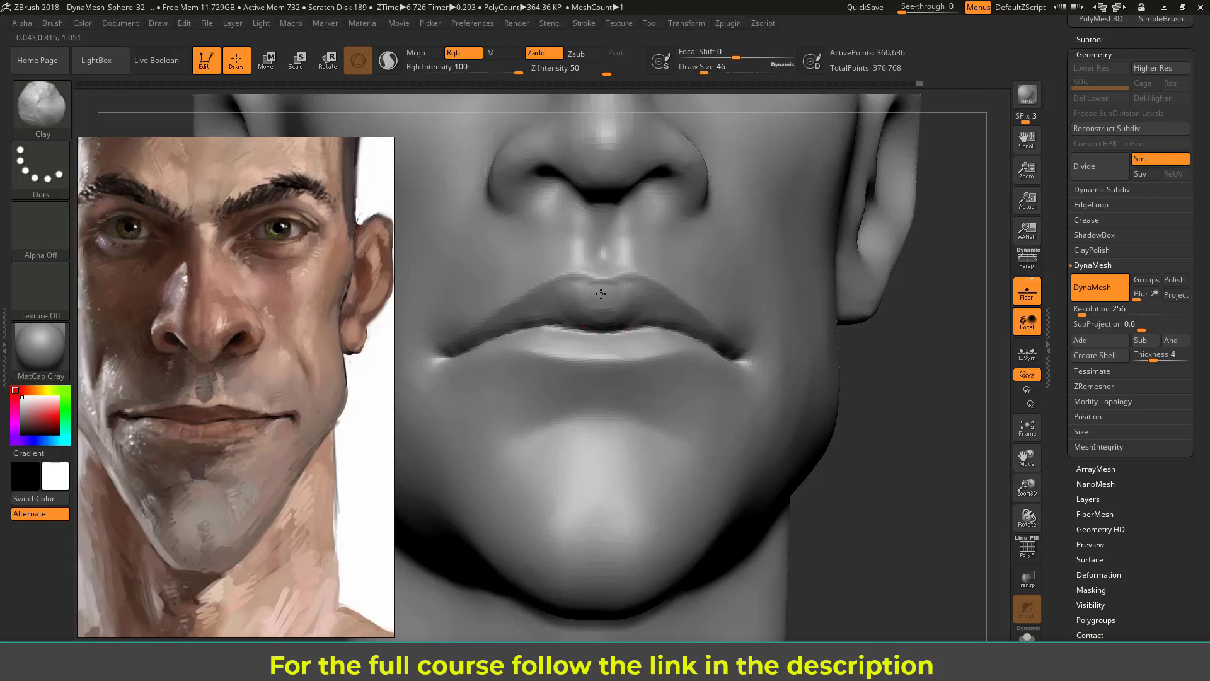
Refine the upper lip and build up the middle of the lower lip with the Clay brush at draw size 46
left_click_drag(924, 357, 674, 322)
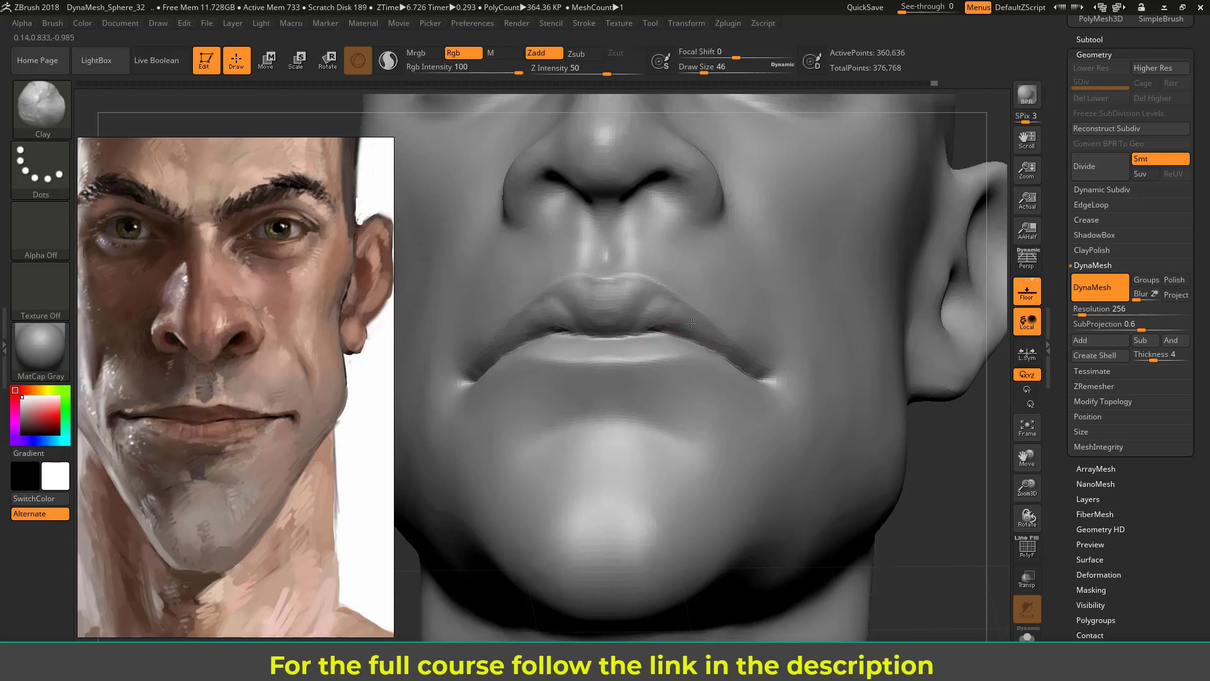
left_click_drag(704, 334, 684, 334)
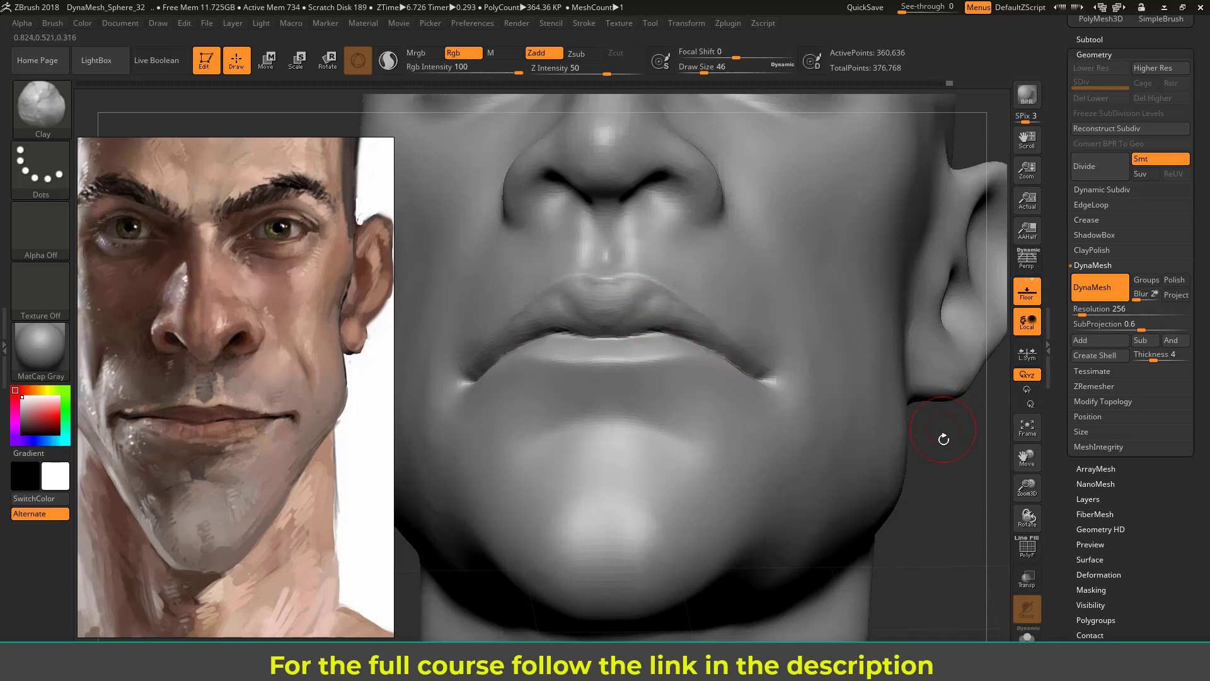
left_click_drag(943, 439, 895, 378)
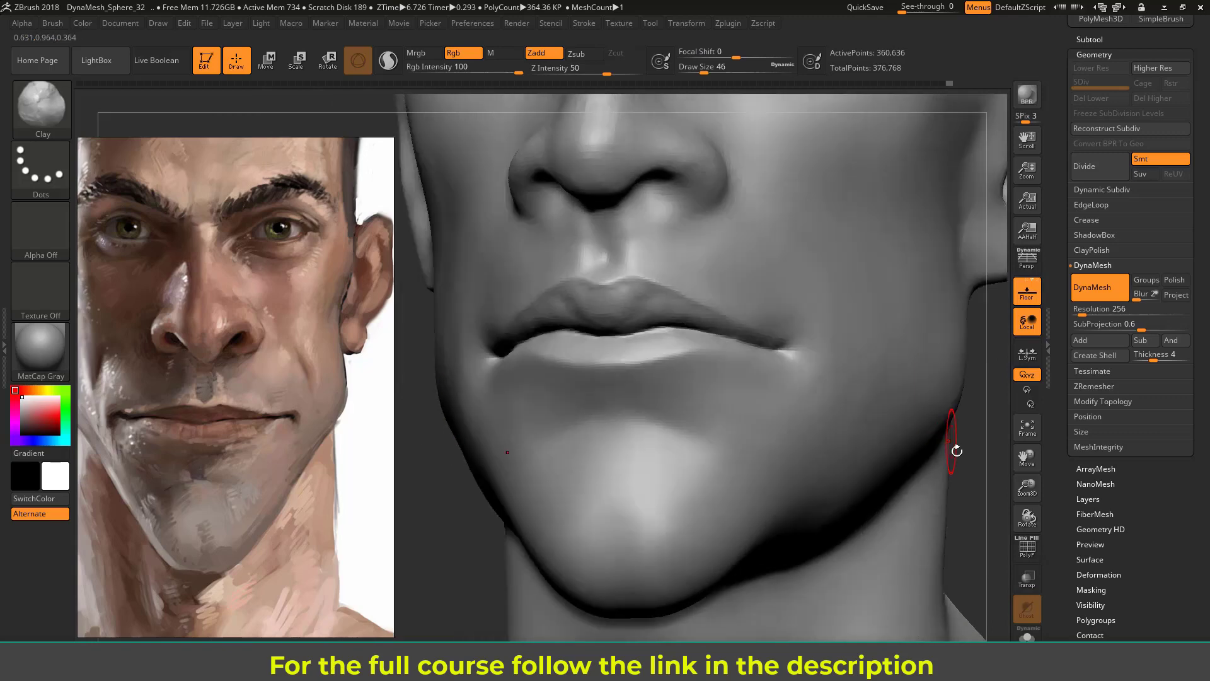
left_click_drag(957, 450, 825, 410)
left_click_drag(637, 345, 636, 342)
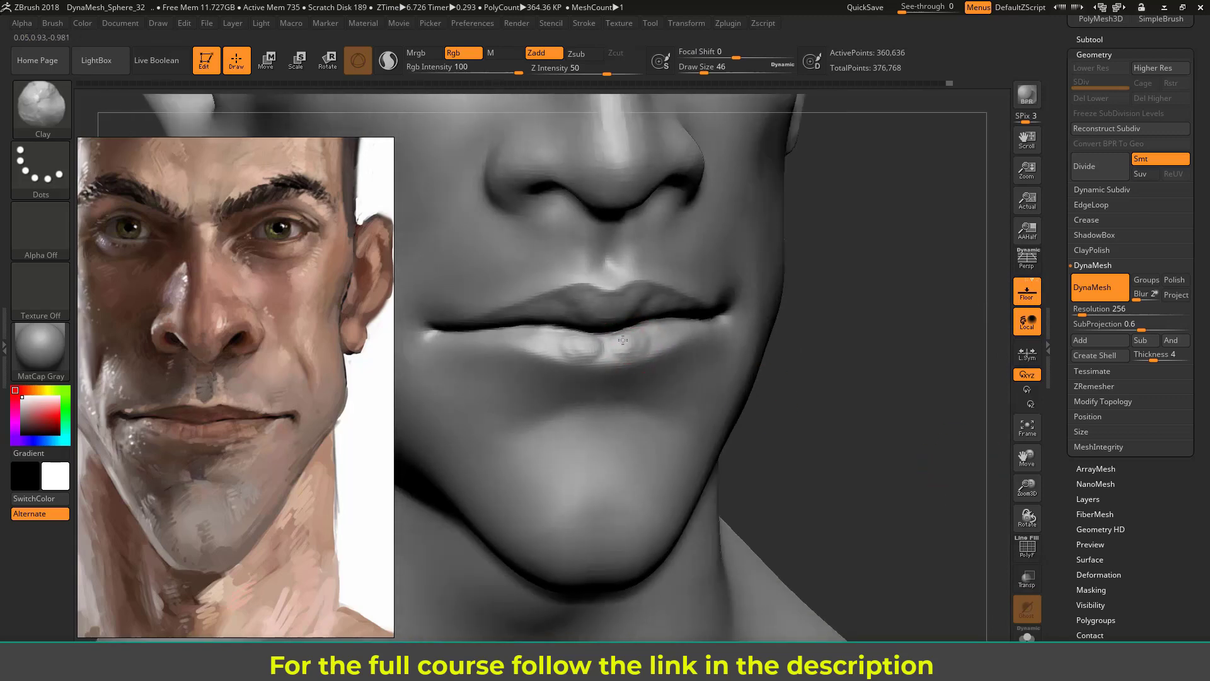
mouse_move(532, 346)
left_mouse_down()
mouse_move(641, 332)
mouse_move(629, 347)
left_mouse_up()
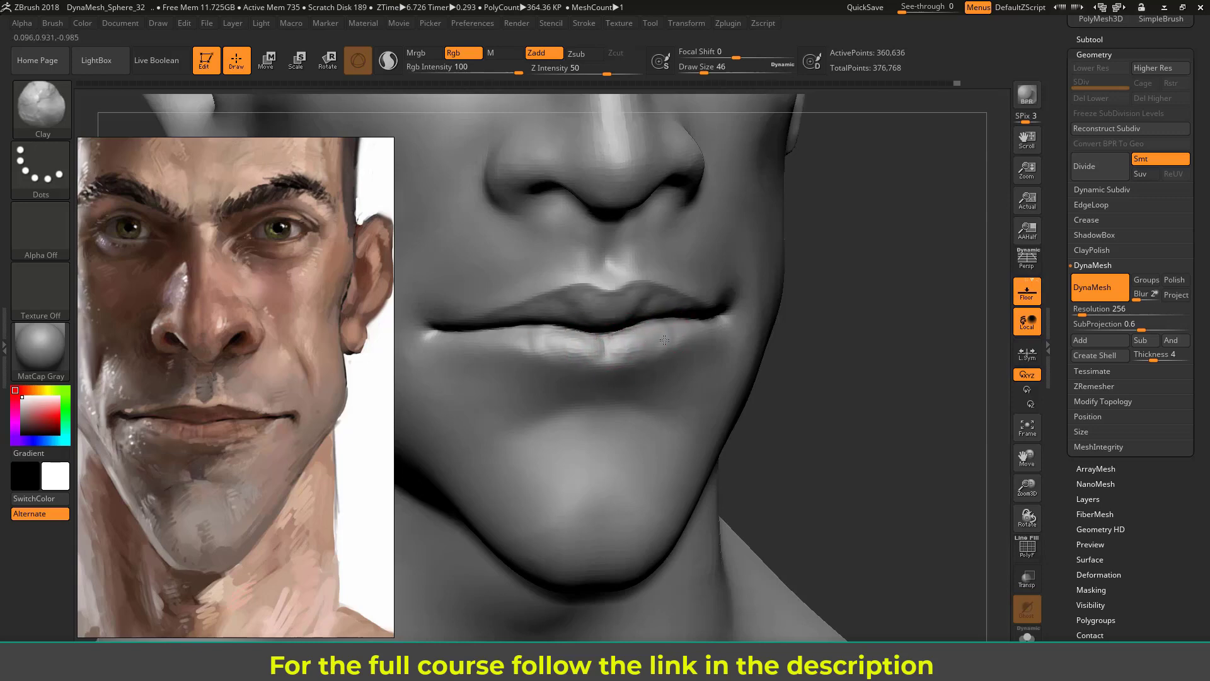
Smooth the new clay forms on the middle of the lower lip at draw size 35
left_click_drag(859, 354, 800, 356)
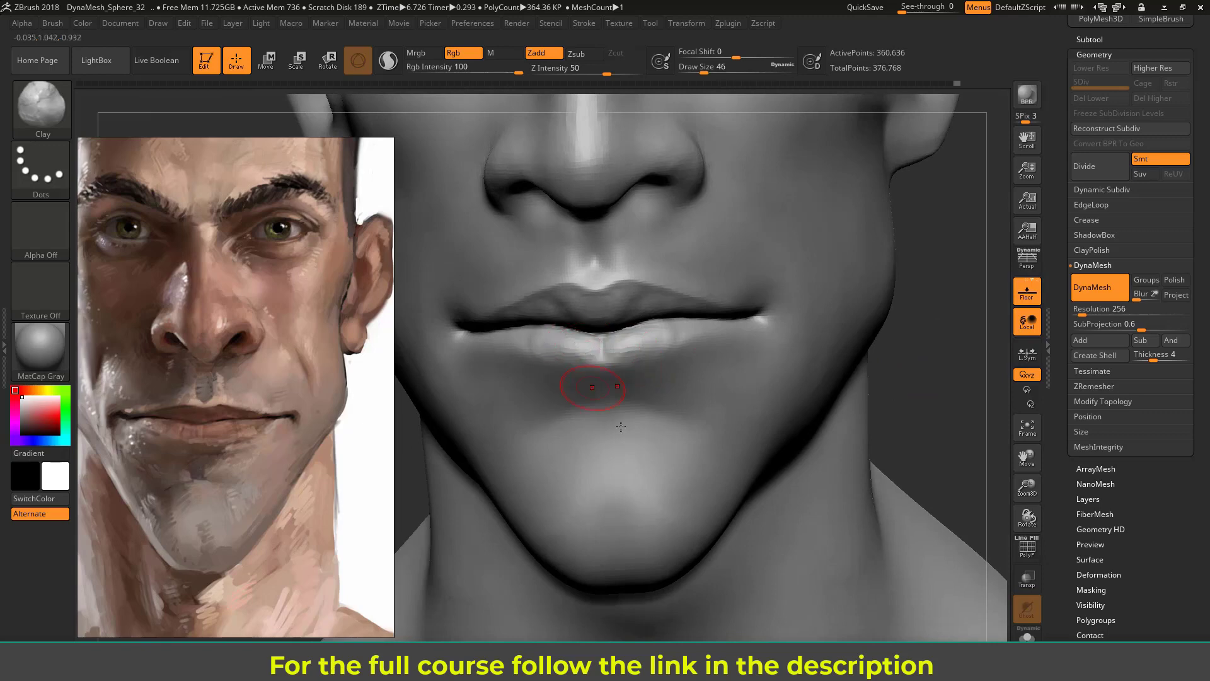
key("shift")
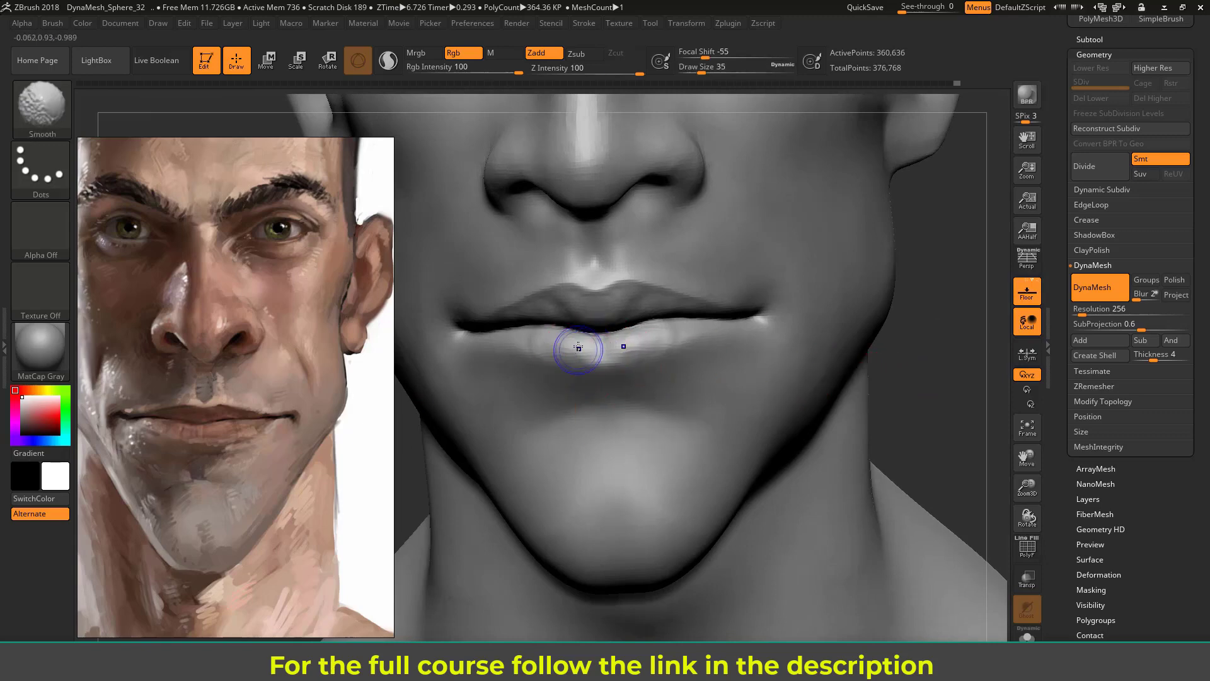
left_click_drag(532, 339, 631, 347, "shift")
Add volume along the sides of the upper lip with the Standard brush at draw size 25, comparing by undoing and redoing
mouse_move(943, 350)
left_mouse_down()
mouse_move(844, 332)
mouse_move(823, 346)
mouse_move(876, 367)
mouse_move(816, 365)
mouse_move(827, 366)
mouse_move(862, 456)
mouse_move(824, 384)
left_mouse_up()
left_click(51, 110)
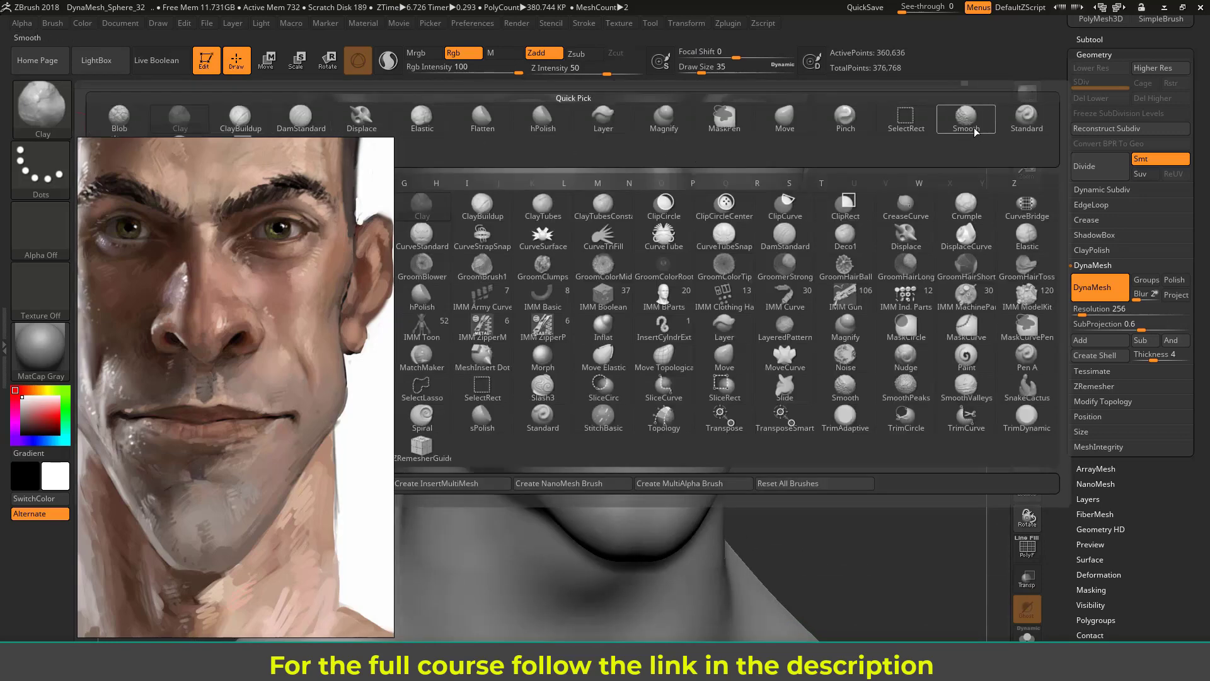
left_click(1027, 116)
left_click_drag(883, 205, 902, 386, "alt")
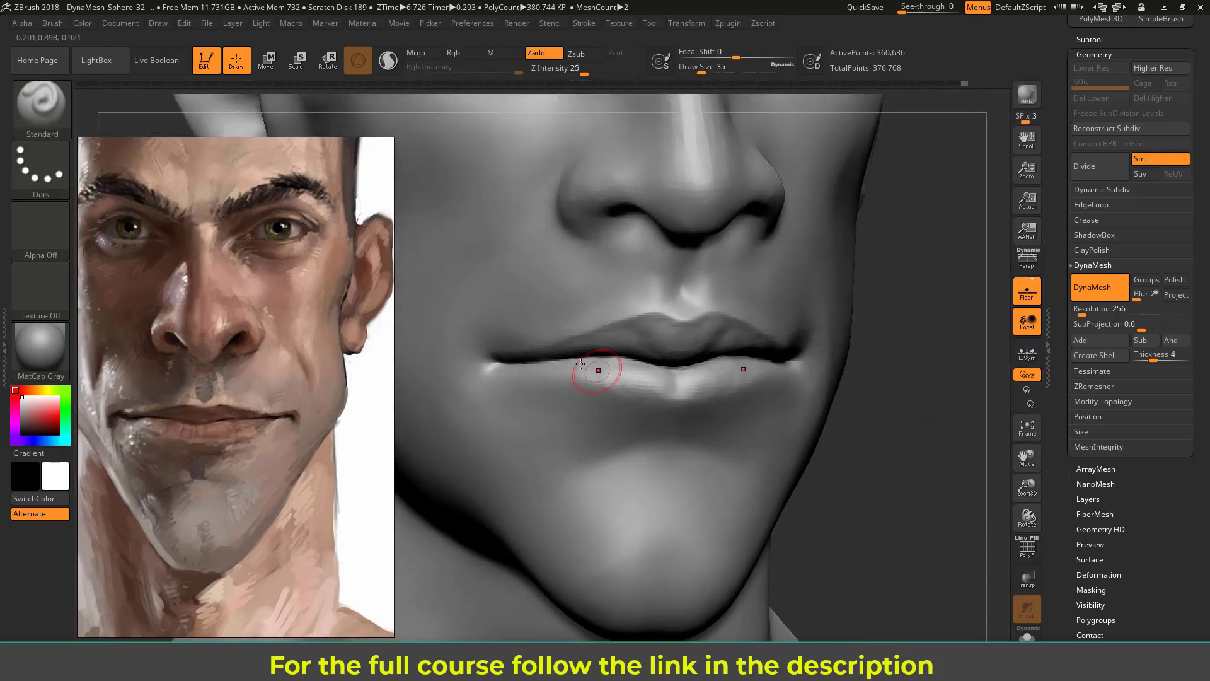
key("s")
left_click_drag(570, 341, 558, 341)
mouse_move(870, 350)
left_mouse_down()
mouse_move(559, 348)
mouse_move(503, 364)
left_mouse_up()
key("s")
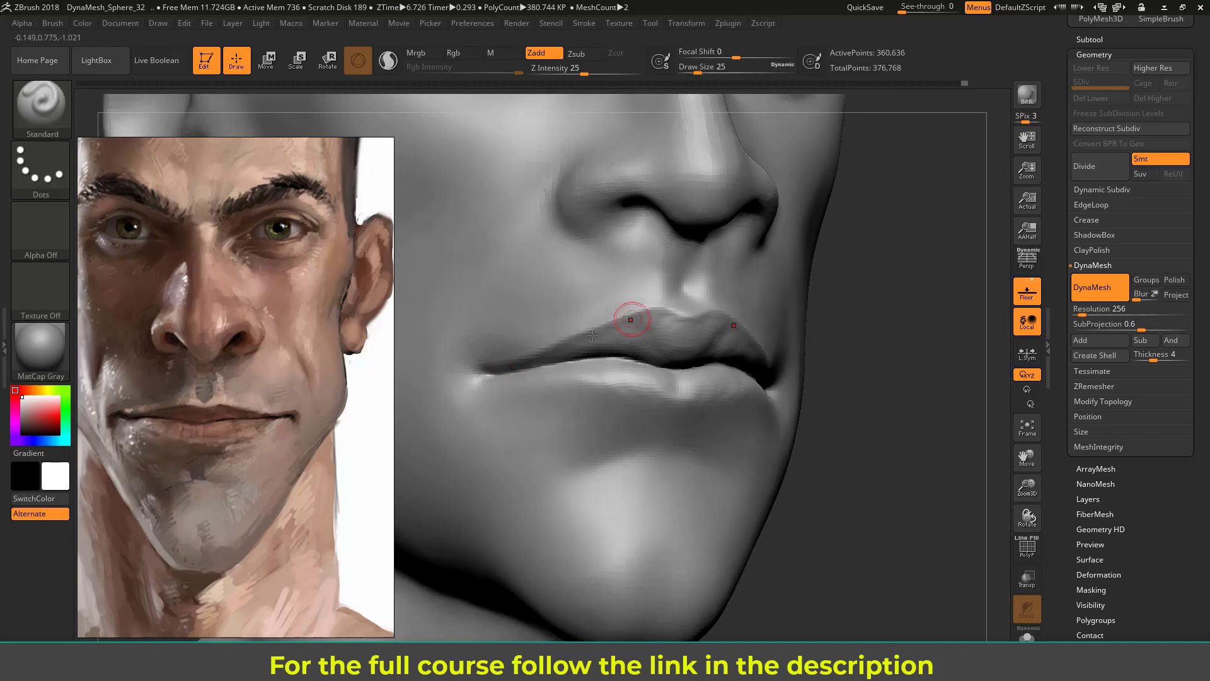
key("ctrl+z")
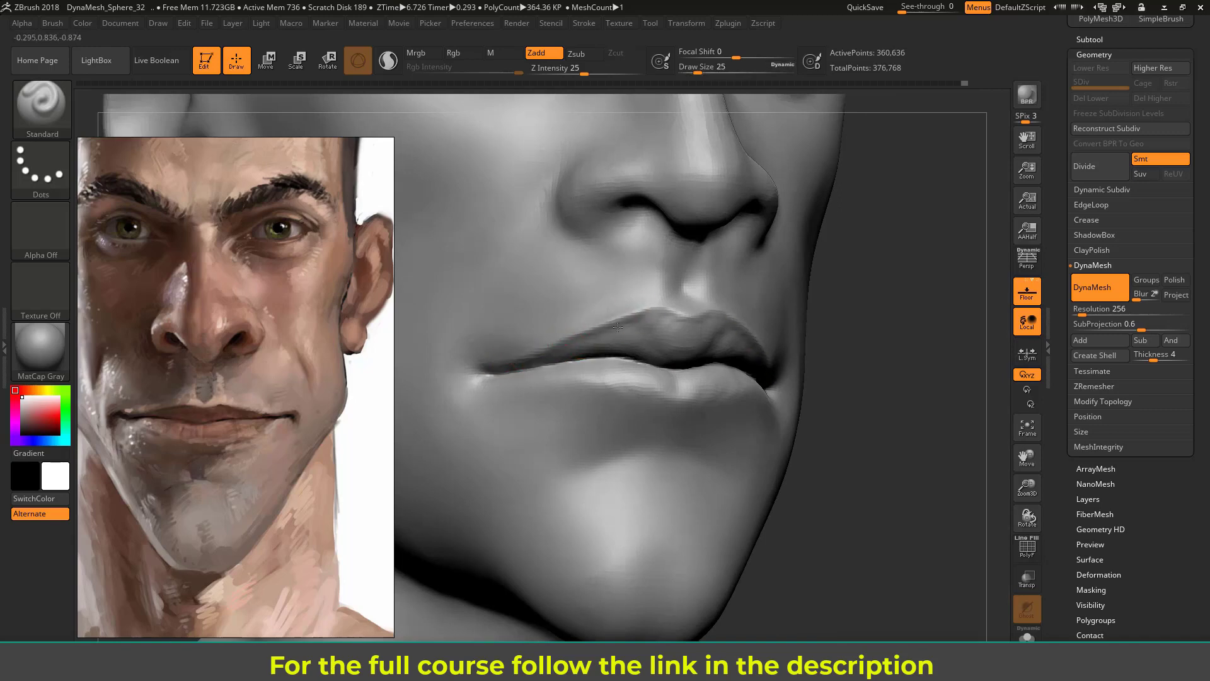
key("ctrl+shift+z")
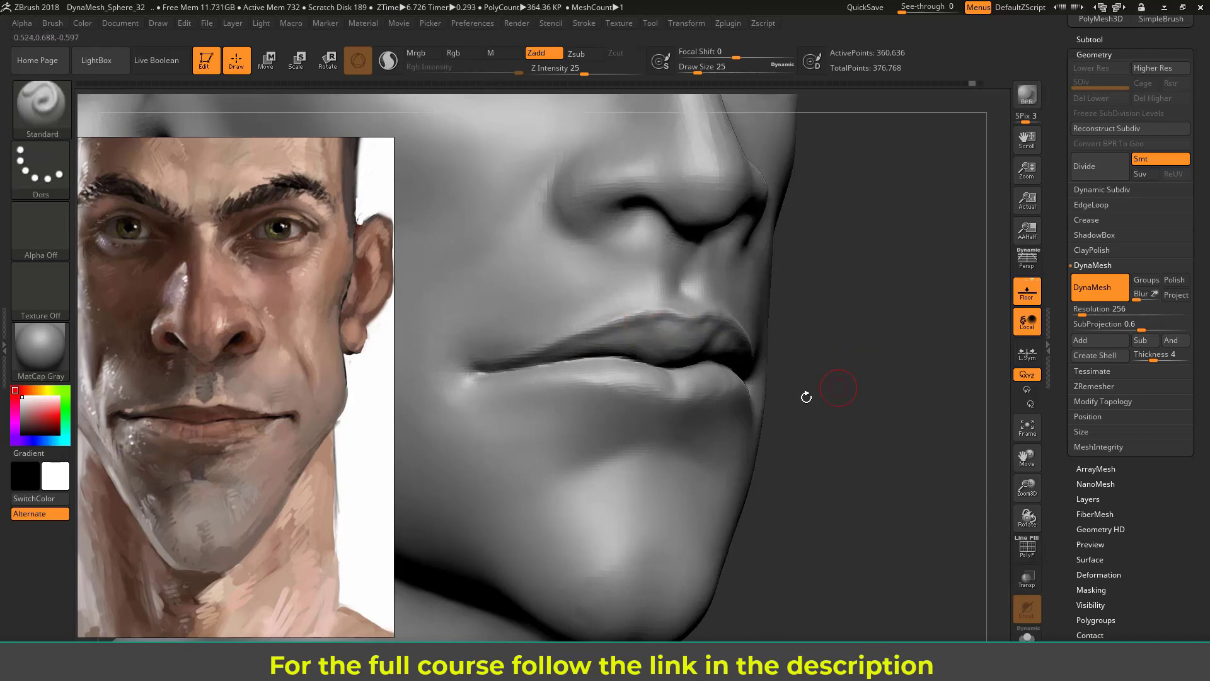
Smooth the sides of the nose bridge between the eyes at draw size 71
left_click_drag(806, 396, 786, 400)
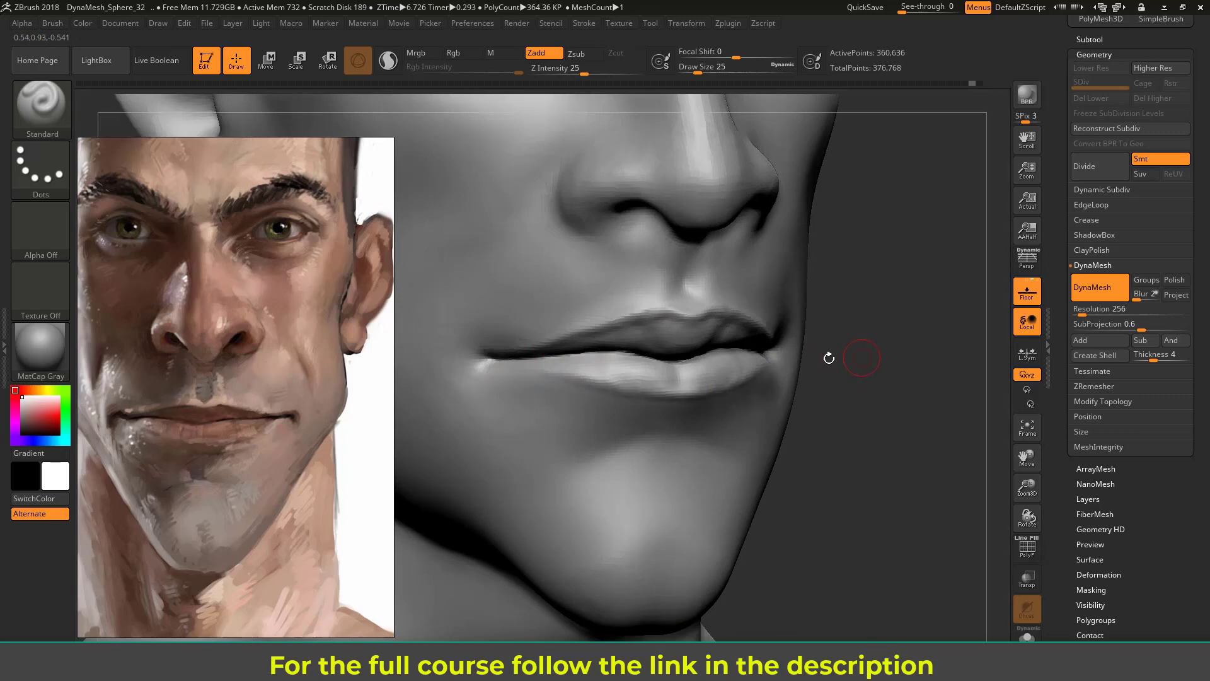
left_click_drag(893, 338, 892, 284, "alt")
left_click_drag(908, 349, 882, 368)
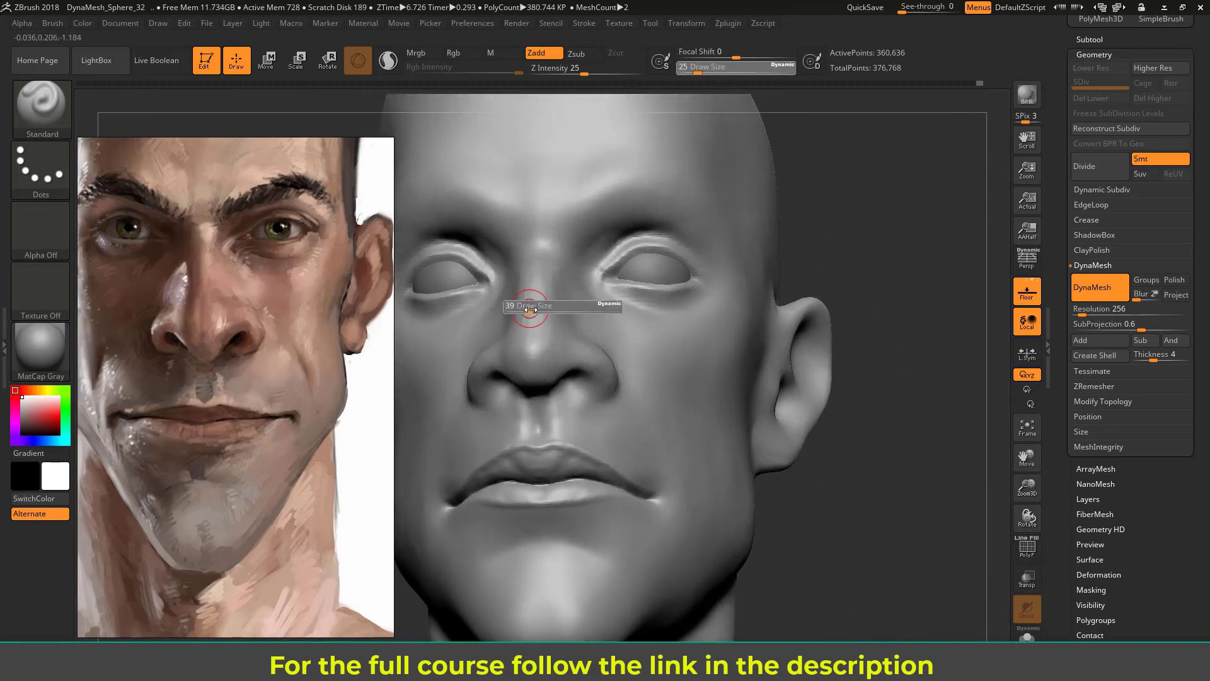
key("shift")
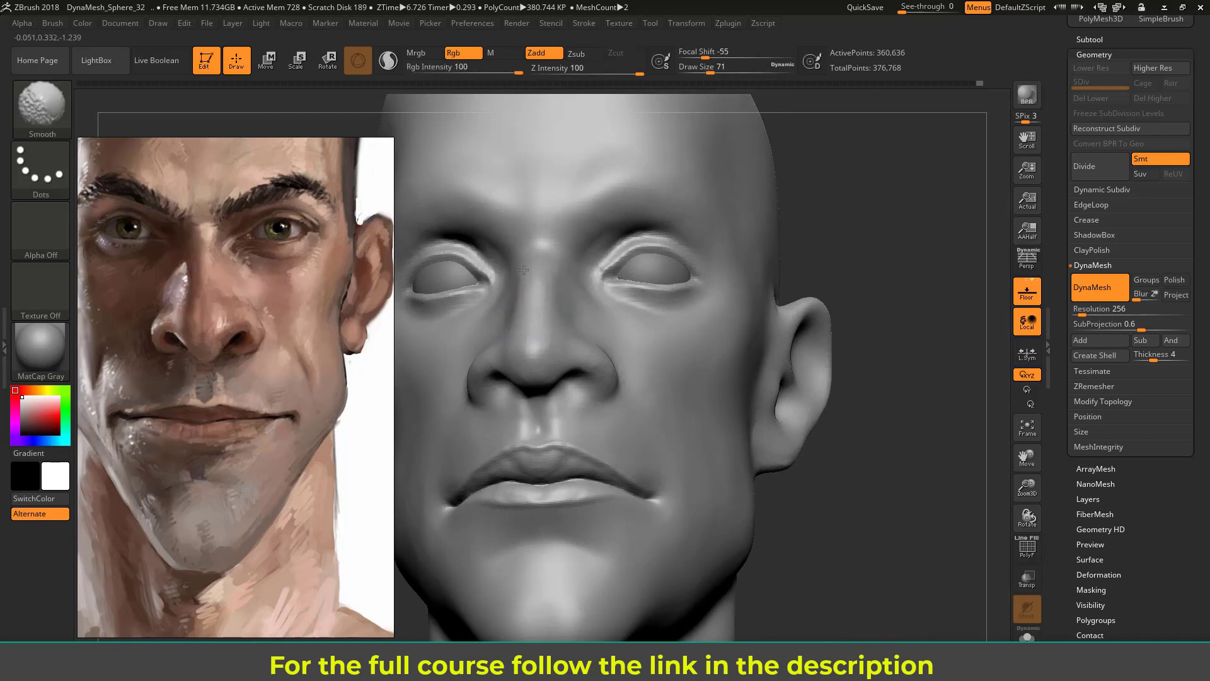
left_click_drag(901, 359, 838, 378)
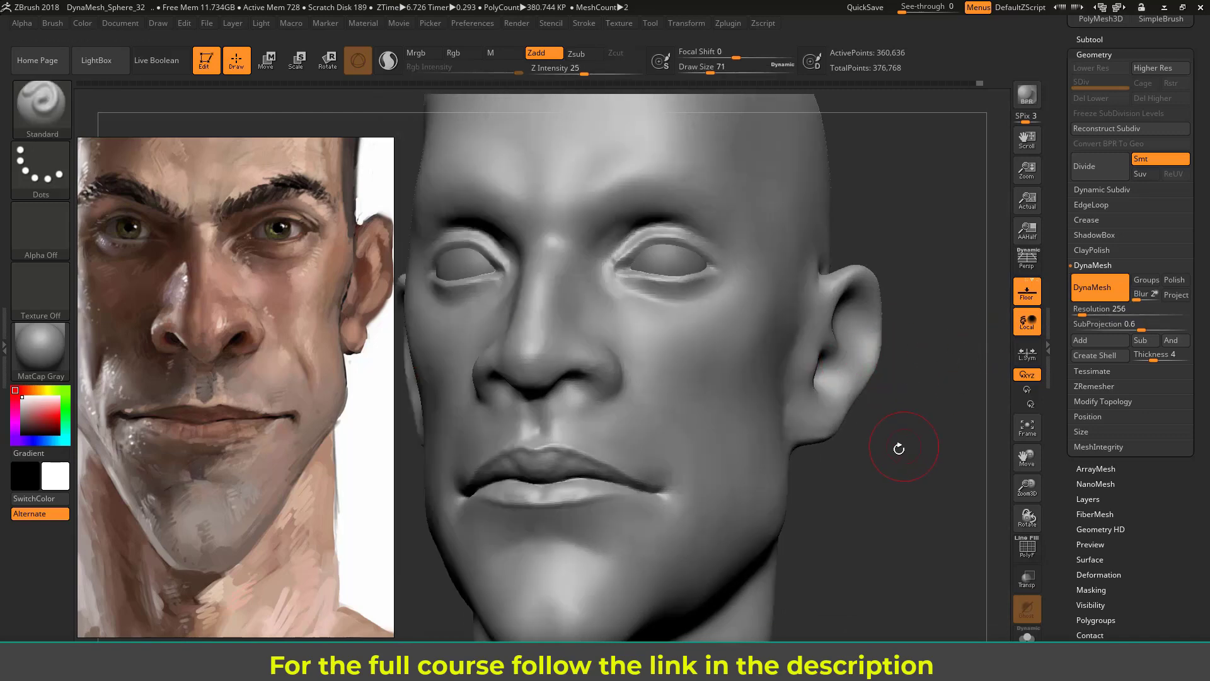
Refine the inner eye corner and the area beside the nose with the Standard brush at draw size 44, smoothing the strokes
left_click_drag(899, 448, 898, 485, "alt")
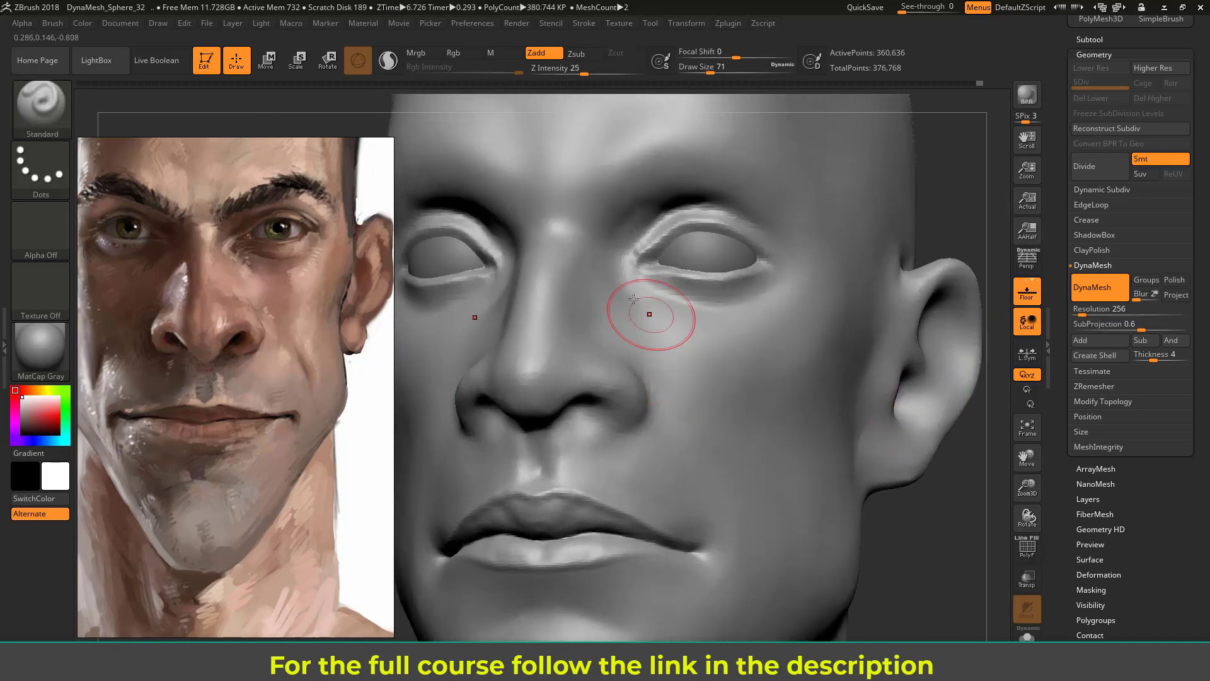
key("s")
left_click_drag(615, 282, 654, 227)
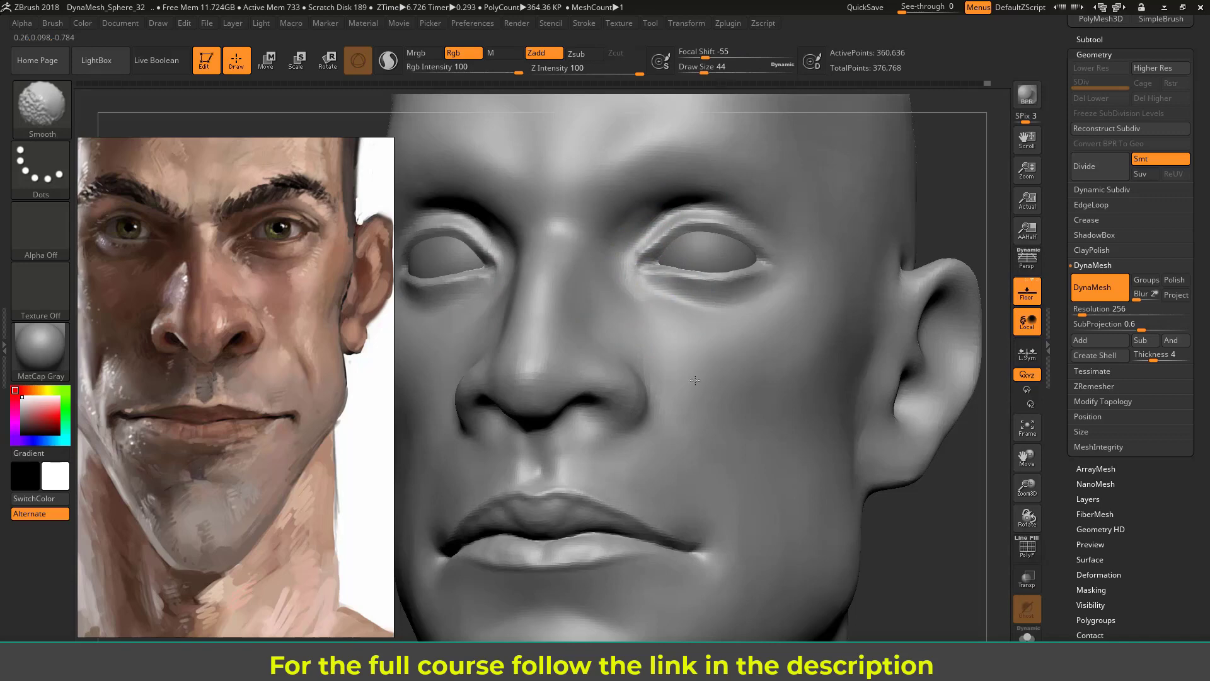
Define the crease around the nose wing with the DamStandard brush at draw sizes 77 and 49, following the profile reference
left_click(43, 112)
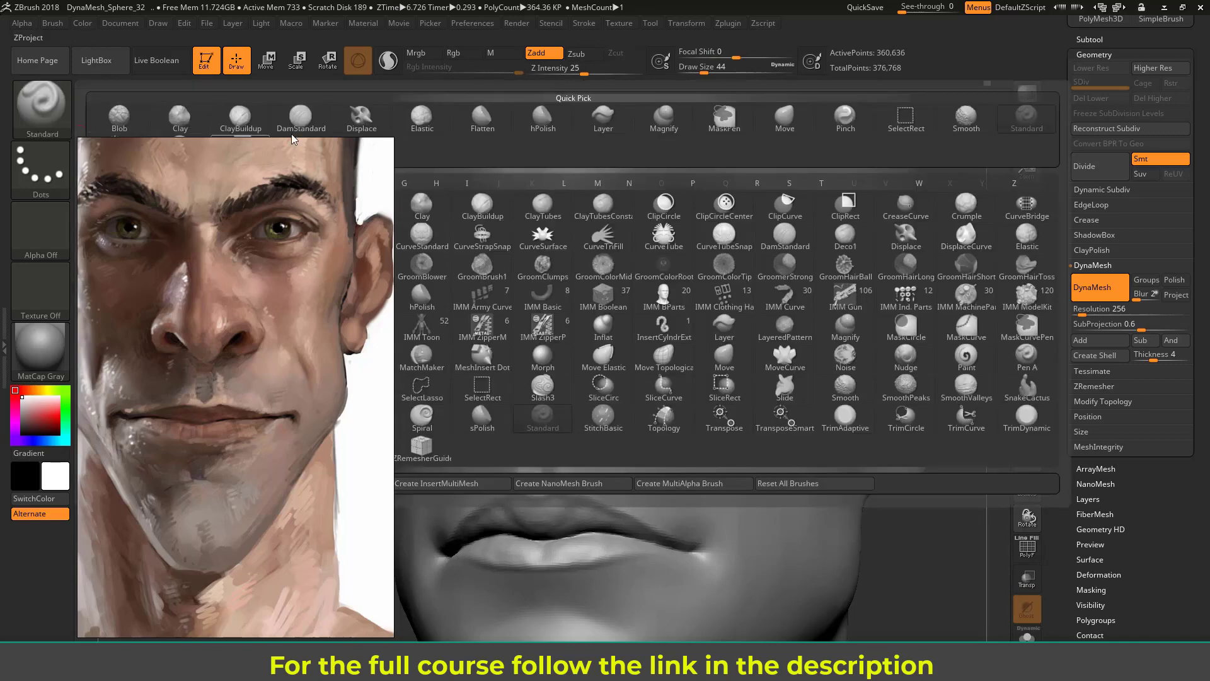
left_click(305, 118)
left_click_drag(921, 526, 738, 514)
key("s")
left_click_drag(561, 369, 570, 368)
middle_click_drag(367, 397, 142, 402)
mouse_move(473, 348)
left_mouse_down()
mouse_move(473, 329)
mouse_move(579, 373)
left_mouse_up()
key("s")
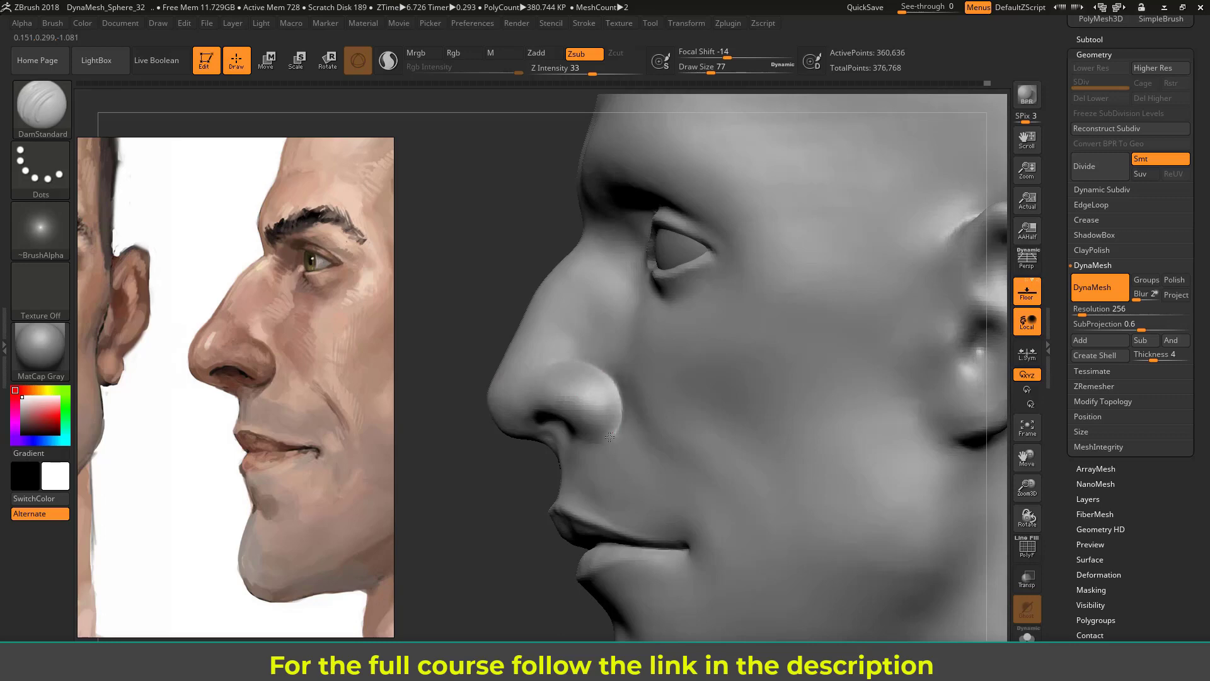
left_click_drag(435, 515, 600, 383)
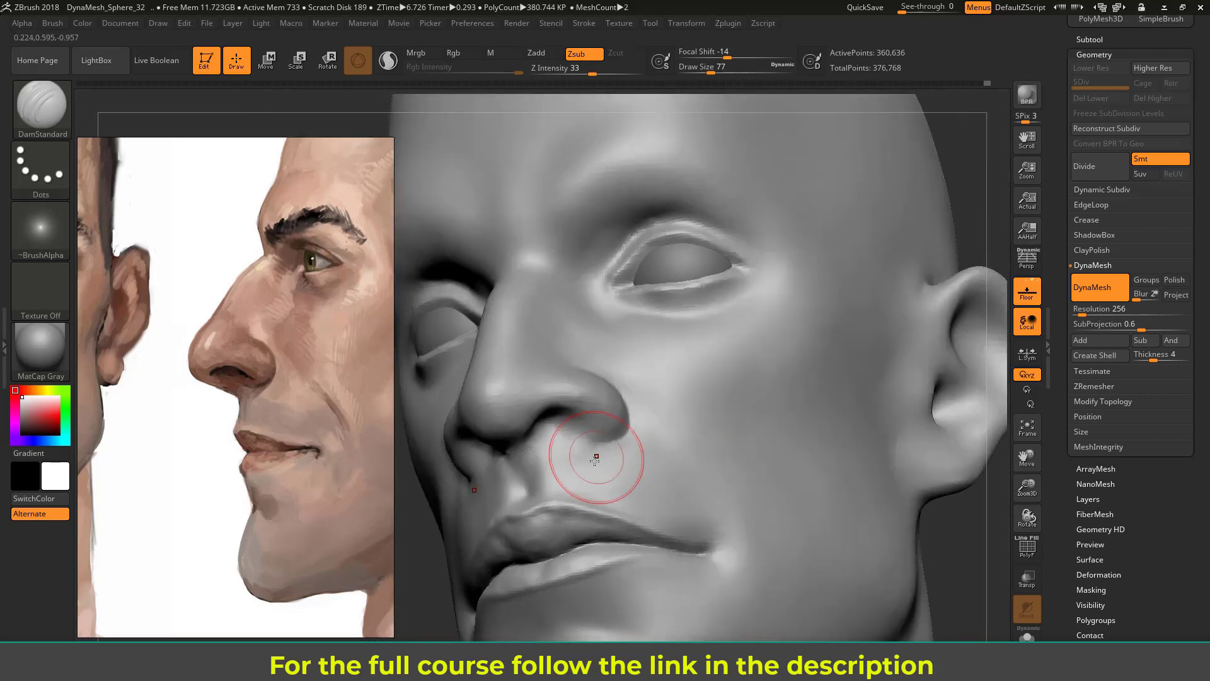
mouse_move(542, 455)
left_mouse_down()
mouse_move(615, 444)
mouse_move(554, 430)
mouse_move(561, 451)
left_mouse_up()
key("s")
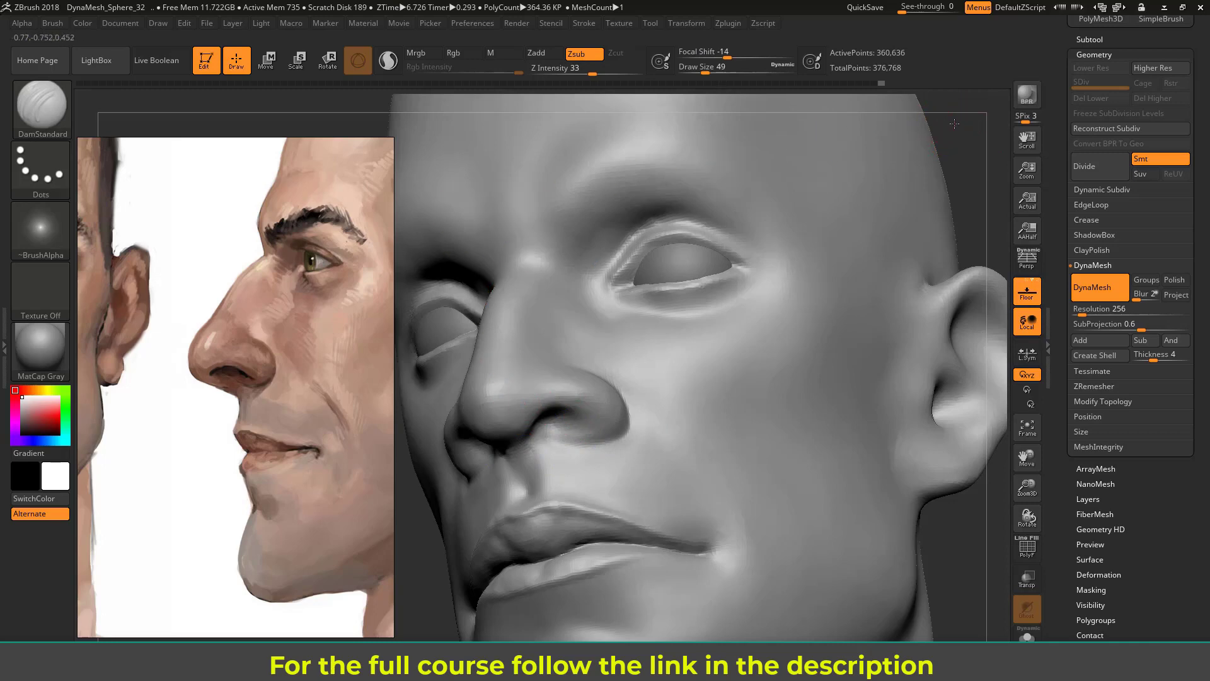
Hollow out the nostril openings from below with the DamStandard brush at draw size 54, undoing the stroke made at size 68
left_click_drag(954, 123, 770, 281)
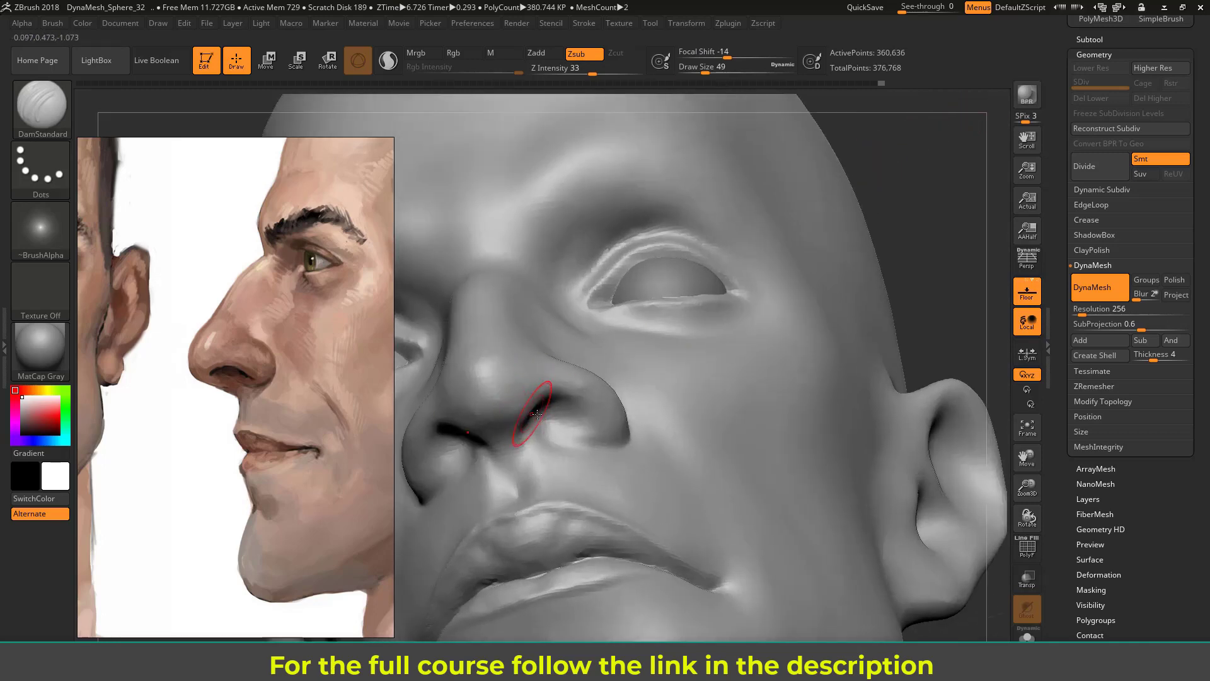
key("s")
left_click_drag(537, 414, 541, 414)
left_click_drag(924, 215, 914, 180)
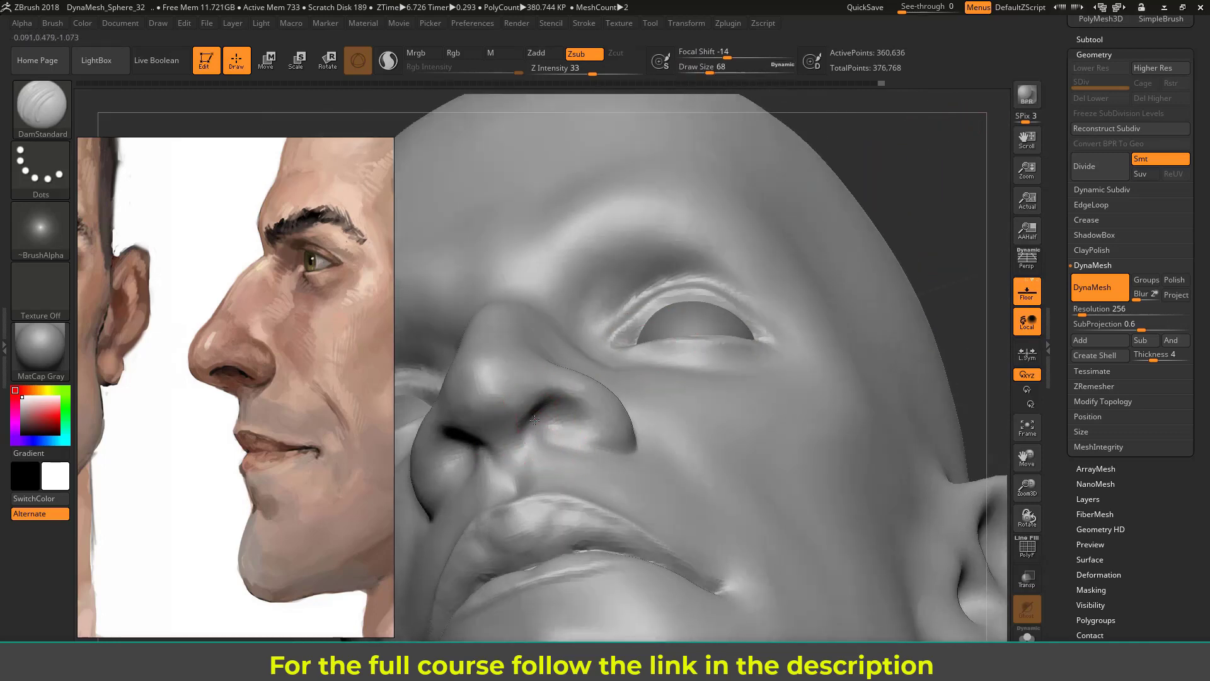
mouse_move(553, 403)
left_mouse_down()
mouse_move(565, 435)
mouse_move(547, 429)
left_mouse_up()
key("ctrl+z")
key("s")
key("bracketright")
key("bracketright")
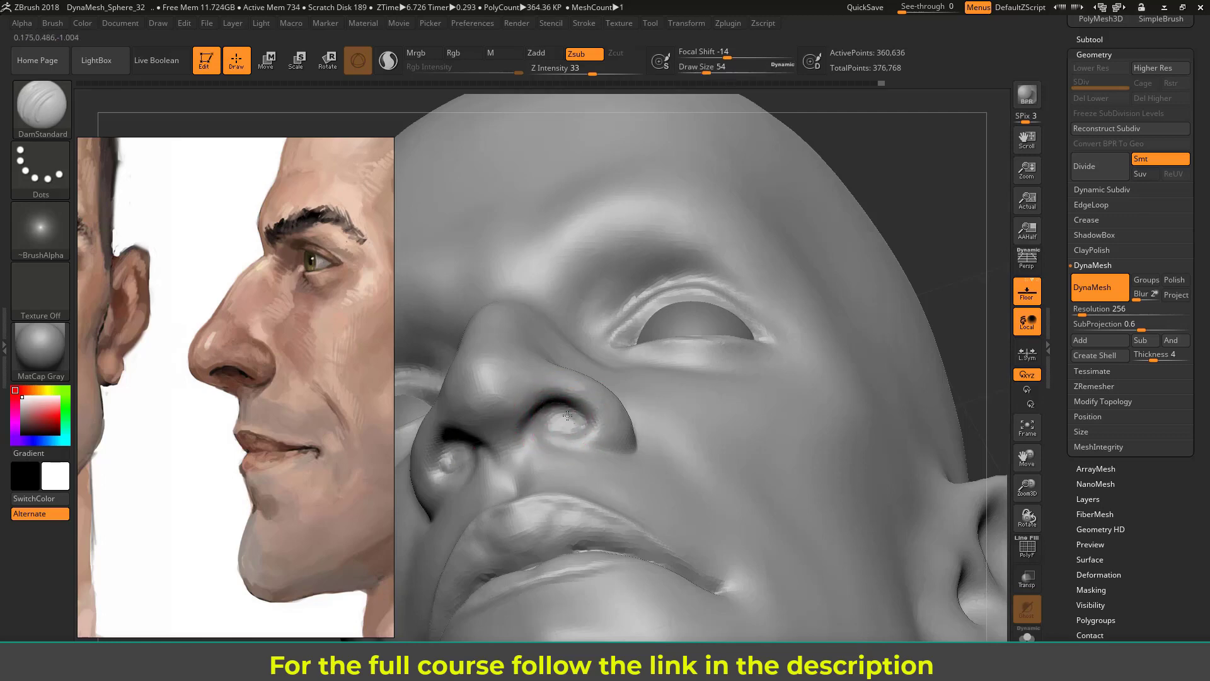
Reshape the inside of the nostrils from below with the ClayBuildup brush at draw size 31
left_click_drag(913, 195, 788, 265)
key("b")
left_click(239, 126)
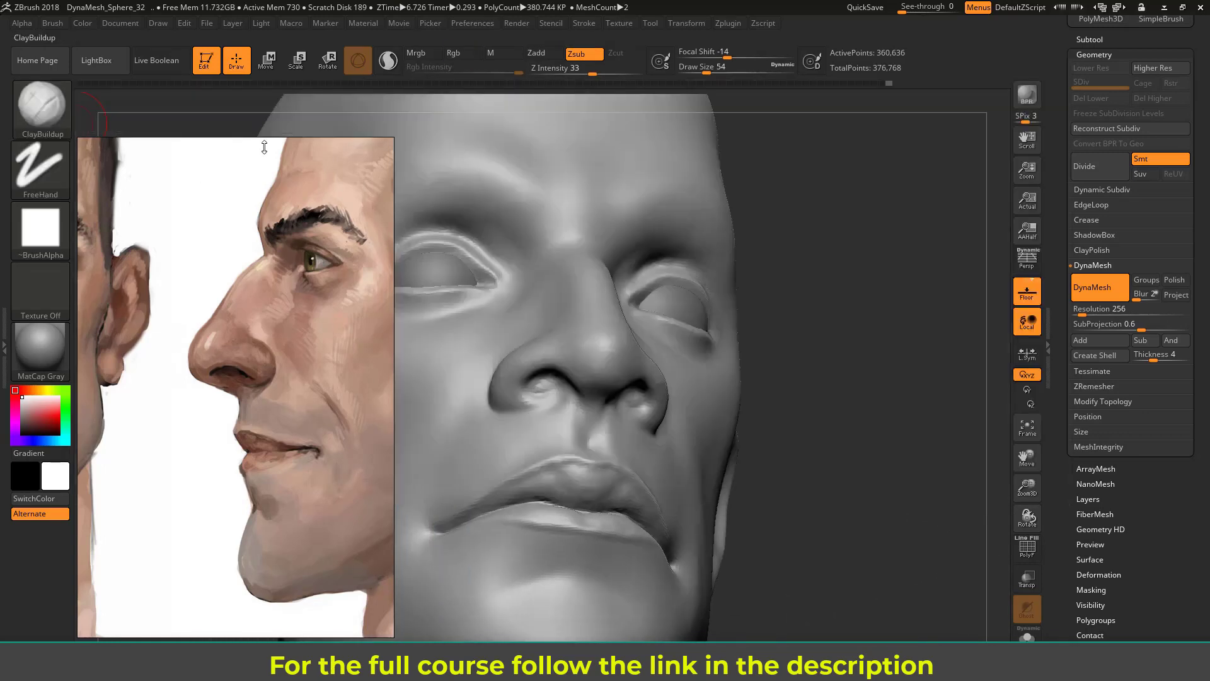
key("s")
left_click_drag(554, 381, 548, 381)
left_click_drag(808, 278, 807, 218)
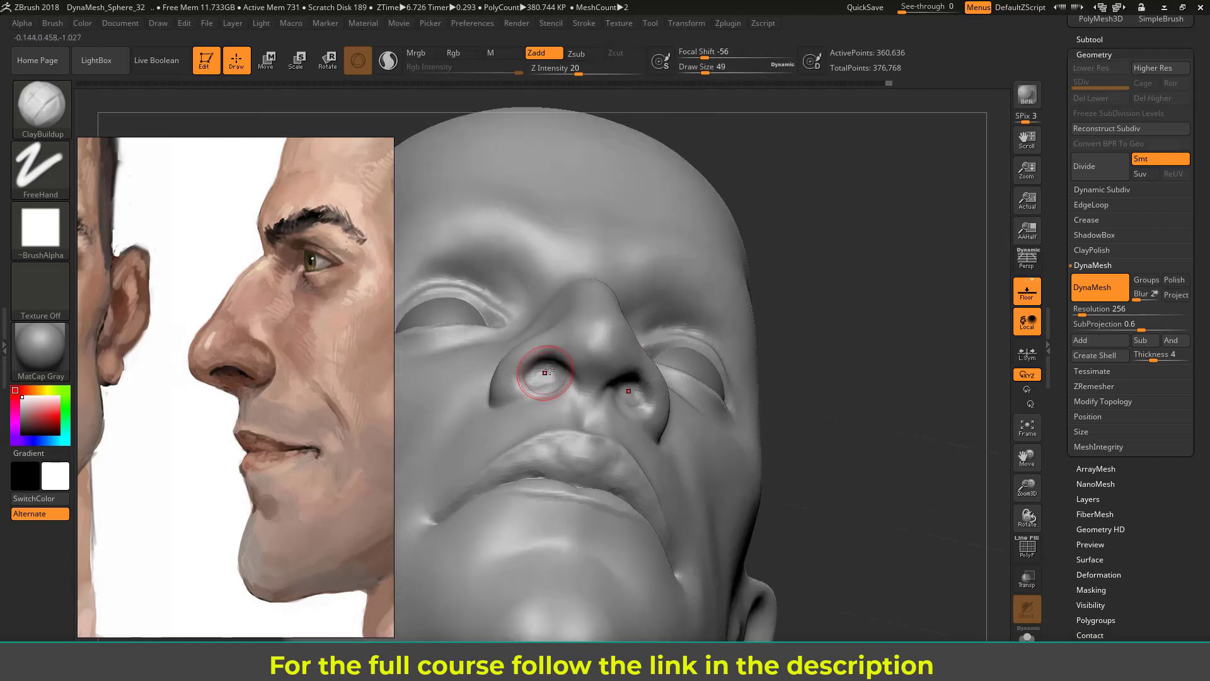
key("s")
left_click_drag(548, 370, 541, 370)
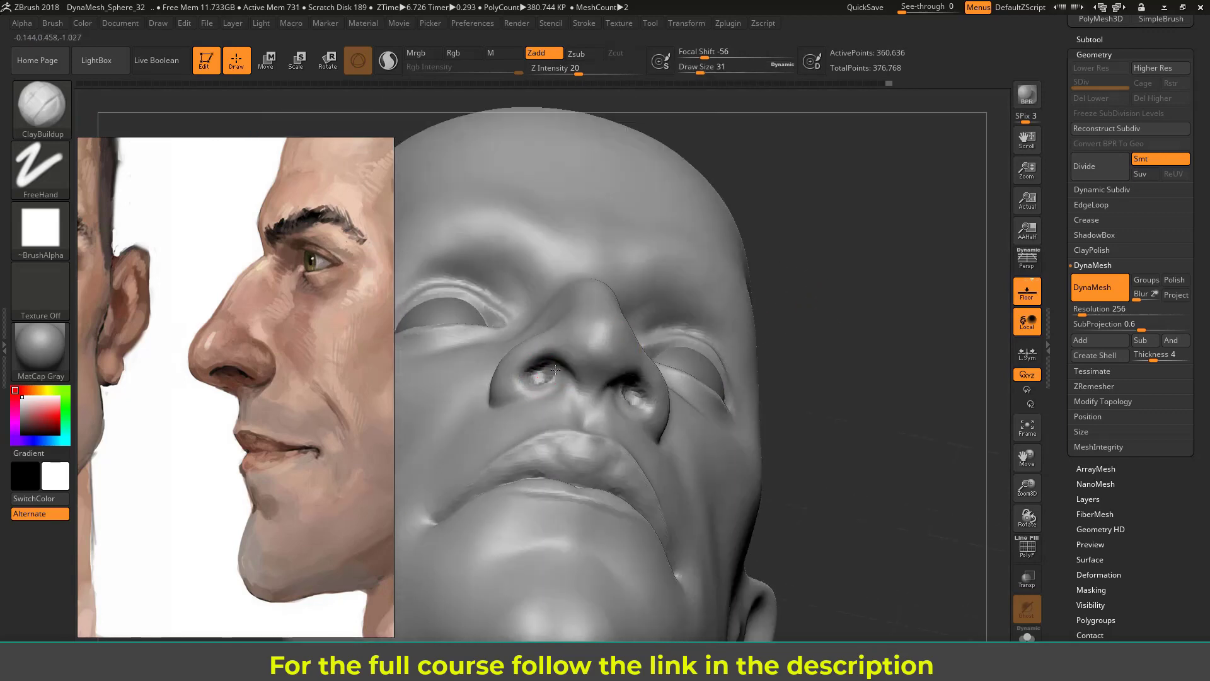
mouse_move(791, 299)
left_mouse_down()
mouse_move(655, 345)
mouse_move(786, 284)
mouse_move(565, 377)
mouse_move(623, 404)
left_mouse_up()
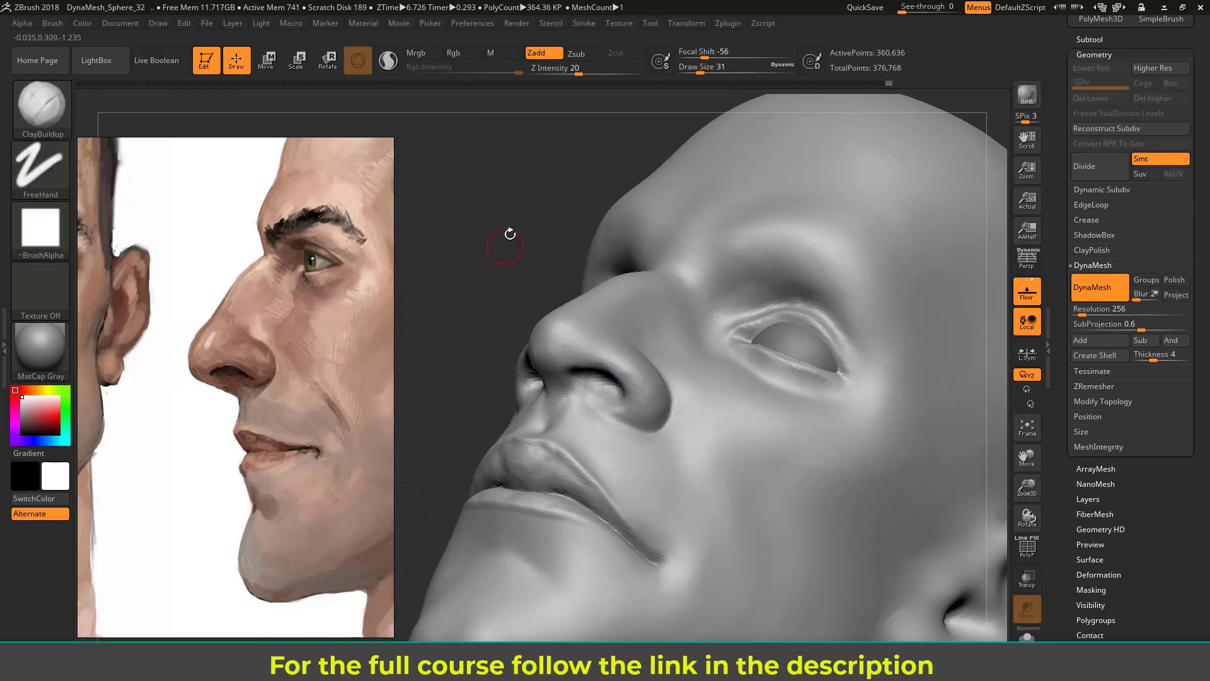
Bring the reference to its front view and build up the nose tip with the Clay brush at draw size 77
mouse_move(508, 233)
left_mouse_down("alt")
mouse_move(491, 223)
mouse_move(624, 292)
left_mouse_up("alt")
left_click_drag(848, 309, 770, 338)
mouse_move(267, 421)
middle_mouse_down()
mouse_move(374, 404)
mouse_move(342, 396)
middle_mouse_up()
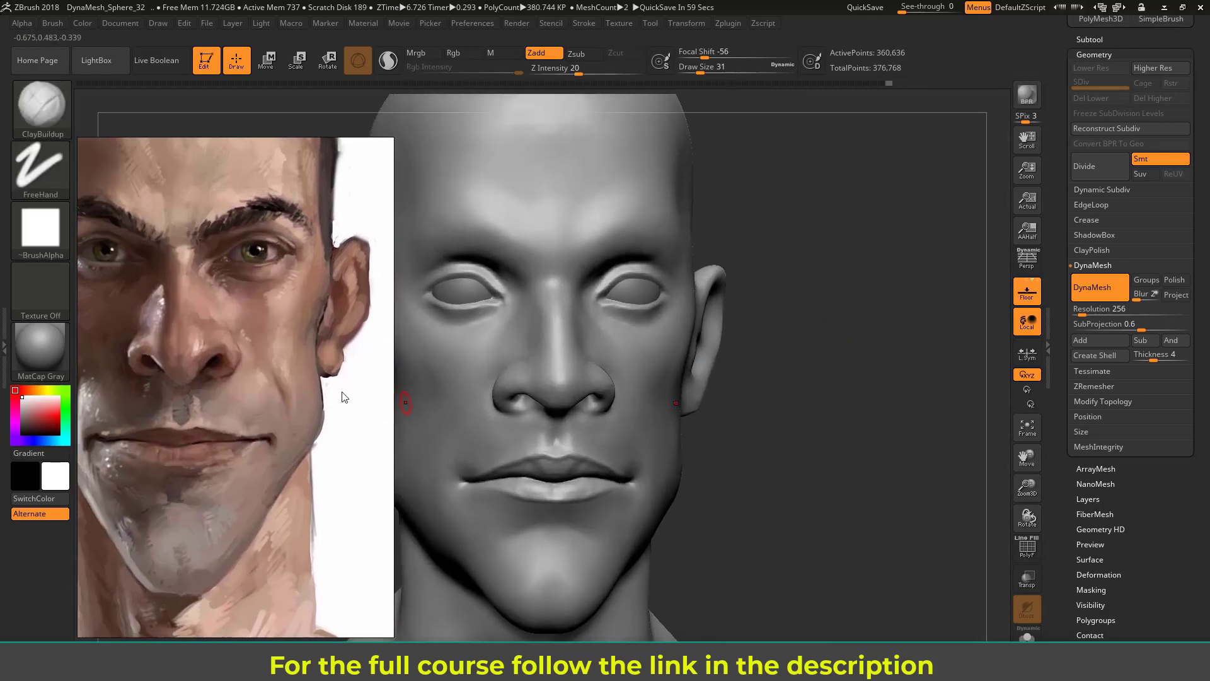
mouse_move(820, 368)
left_mouse_down("shift")
mouse_move(855, 349)
mouse_move(856, 385)
left_mouse_up("shift")
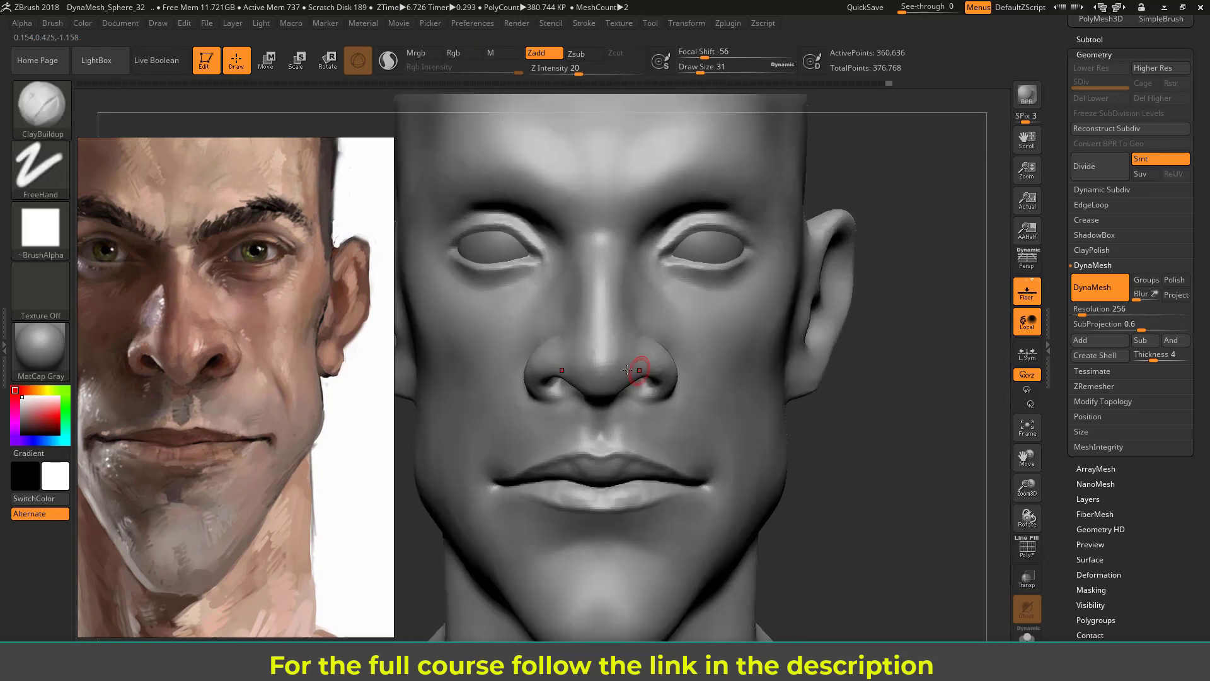
key("s")
left_click_drag(618, 364, 624, 367)
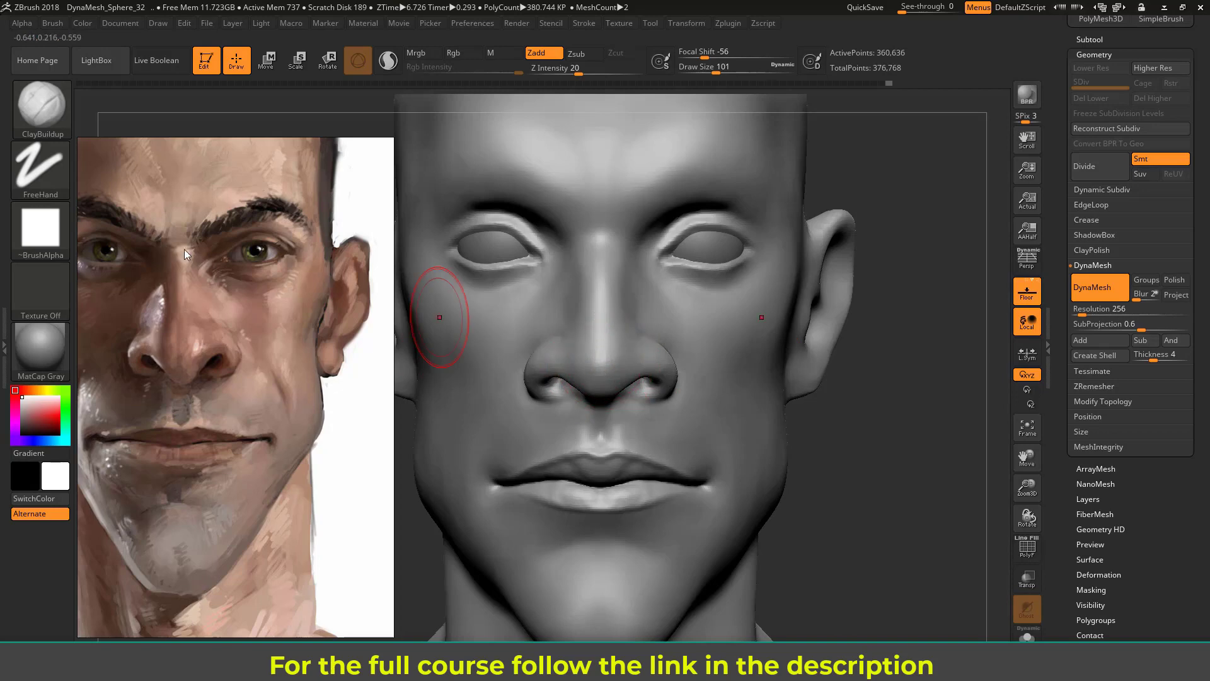
left_click(41, 104)
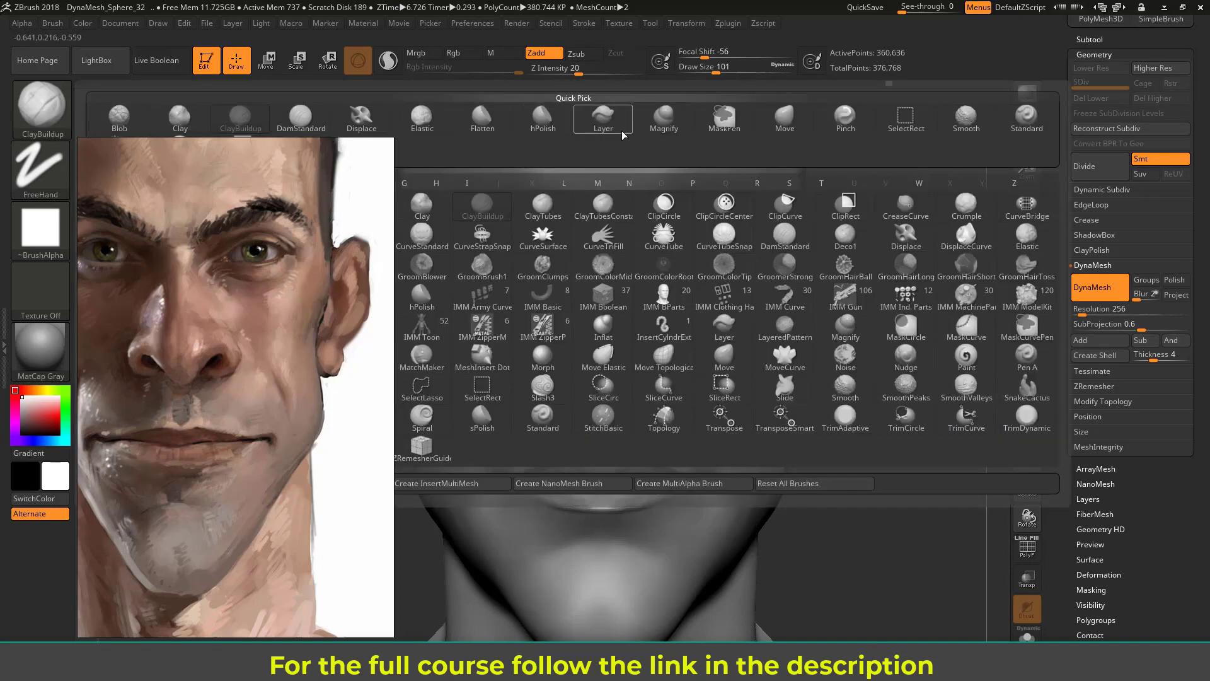
left_click(189, 115)
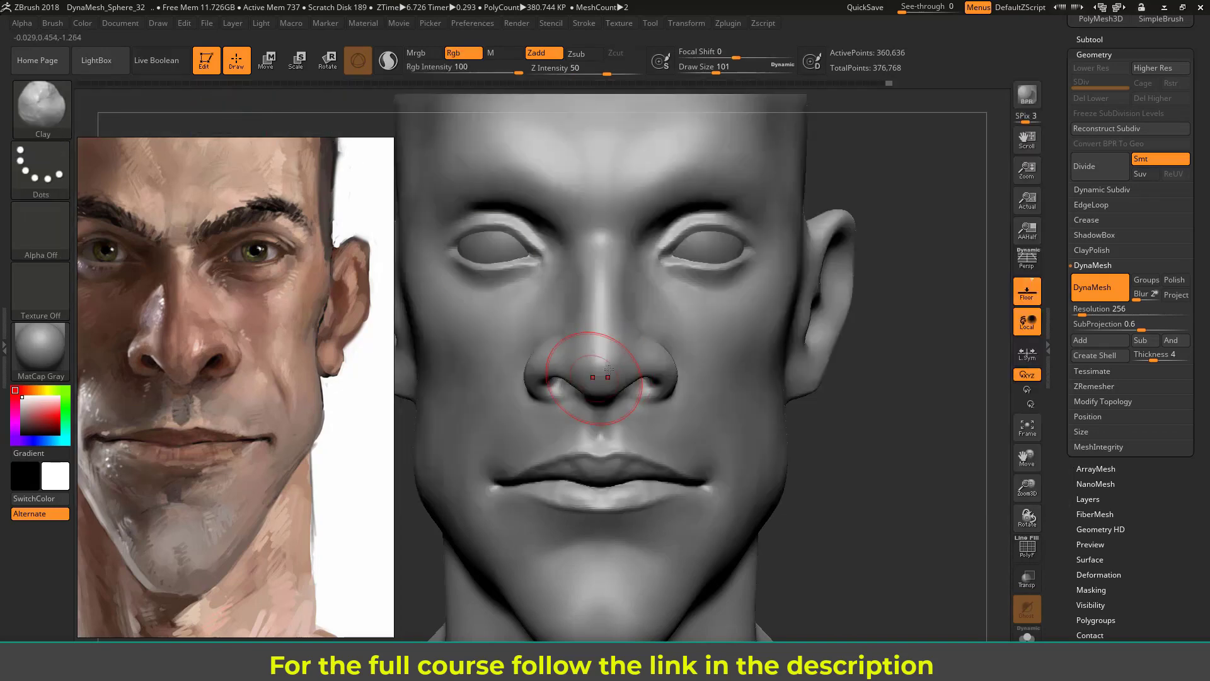
key("bracketleft")
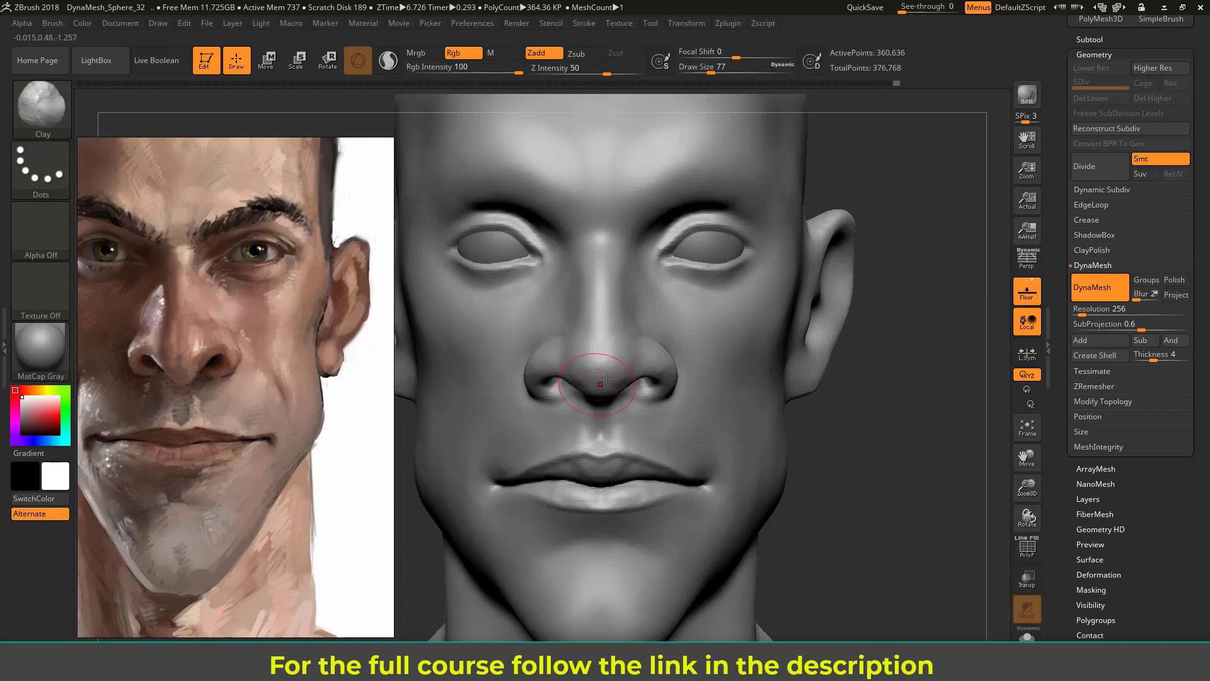
left_click_drag(885, 399, 592, 380)
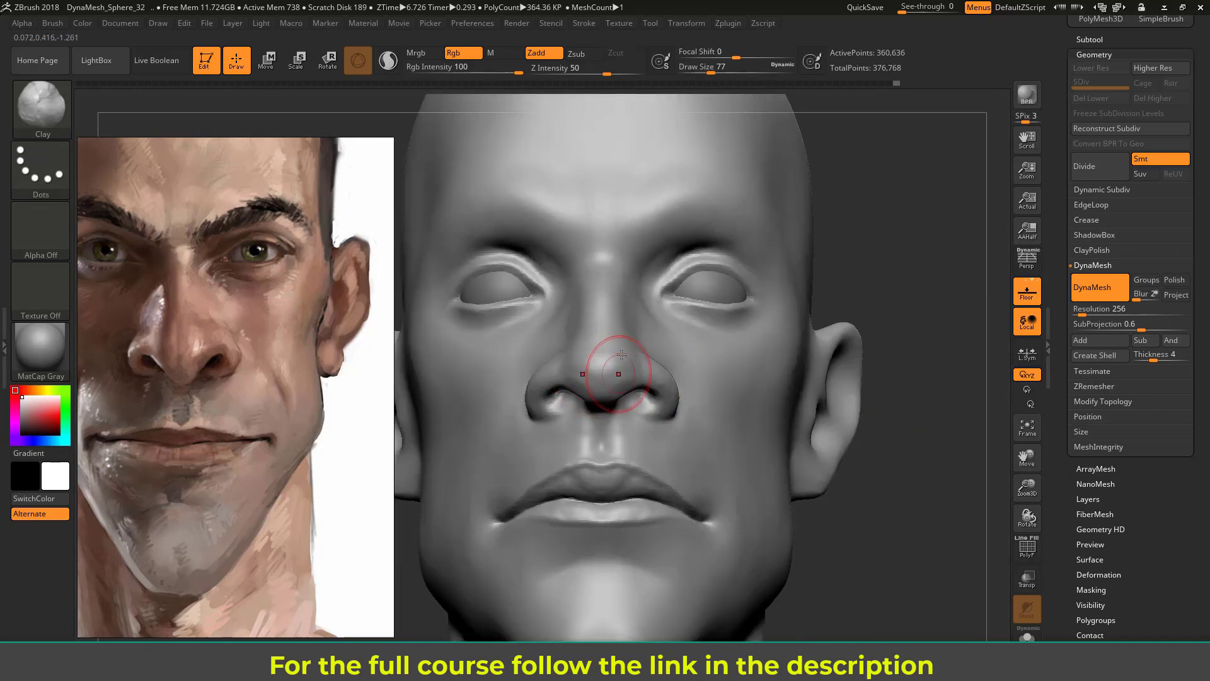
left_click_drag(877, 368, 881, 410)
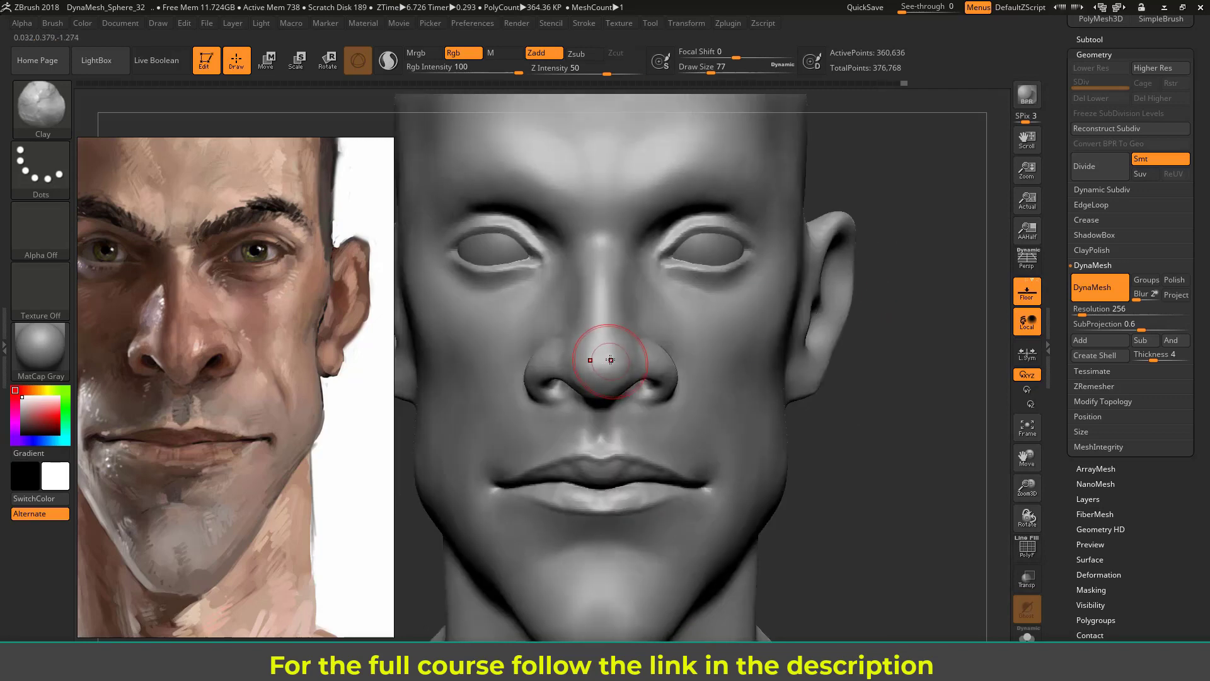
Smooth the lower nose bridge and refine its upper part between the eyes with the Clay brush at draw size 77
left_click_drag(909, 360, 781, 370)
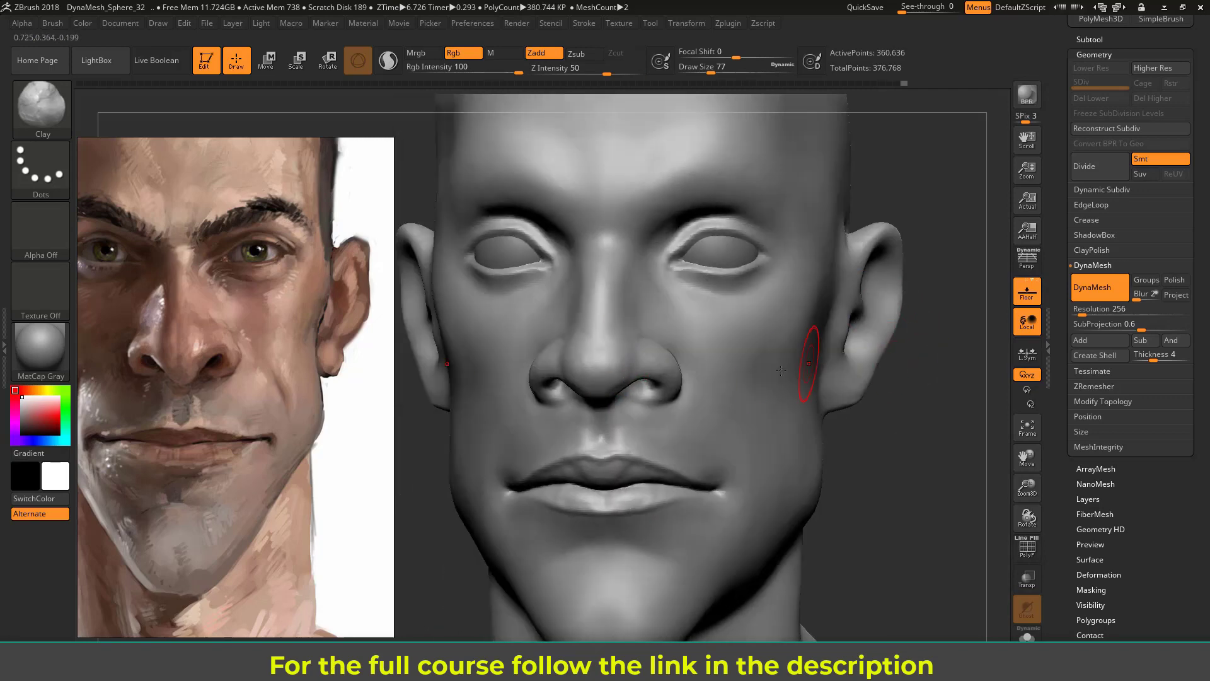
left_click_drag(619, 360, 616, 306, "shift")
left_click_drag(898, 375, 935, 381)
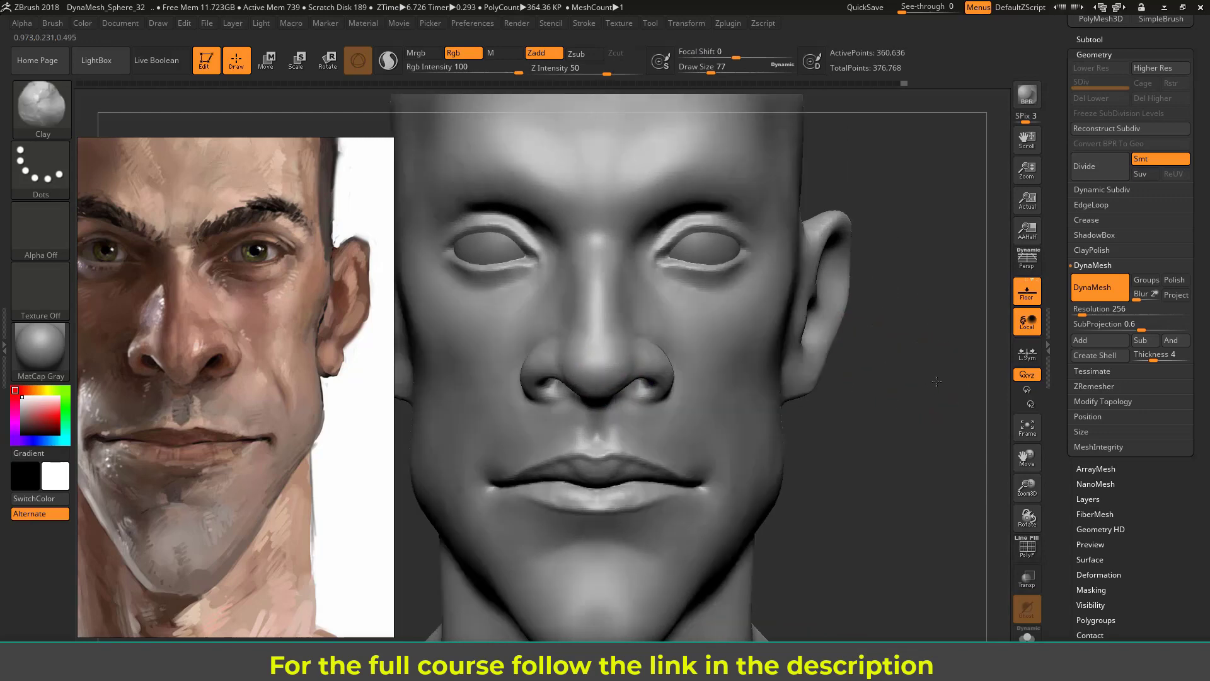
left_click_drag(898, 326, 892, 354, "alt")
mouse_move(572, 308)
left_mouse_down()
mouse_move(571, 321)
mouse_move(588, 316)
mouse_move(570, 306)
mouse_move(569, 340)
mouse_move(630, 309)
left_mouse_up()
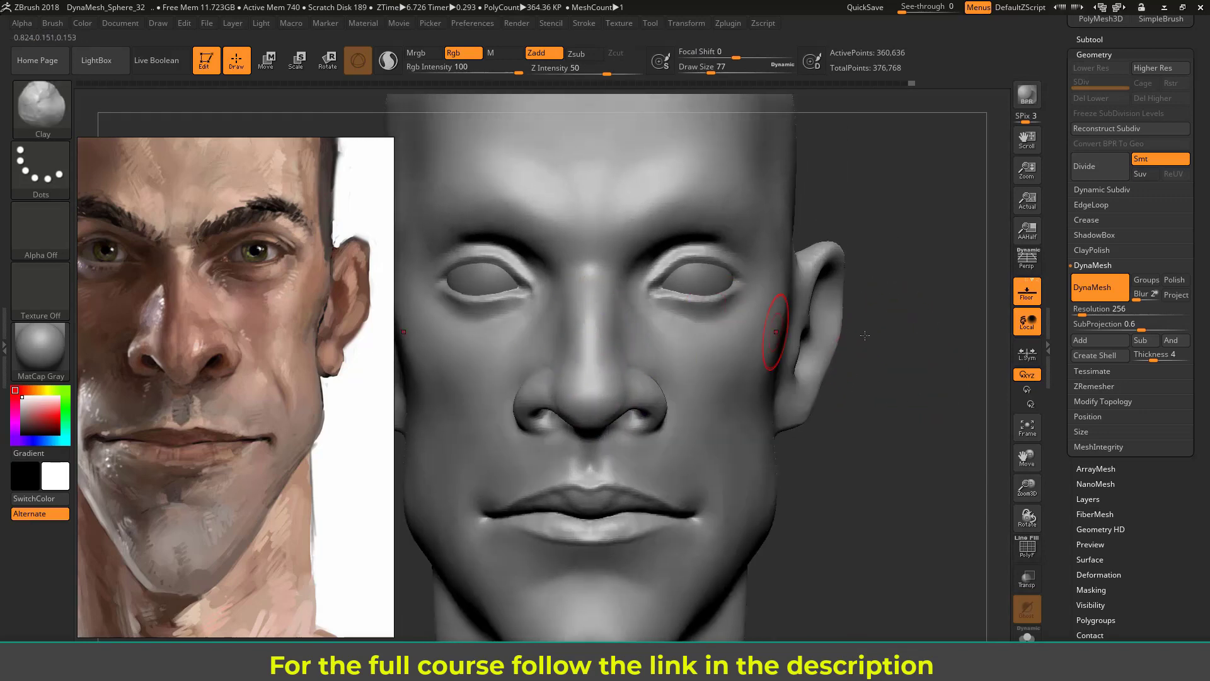
Smooth the inner eye corner and upper eyelid at draw size 44
mouse_move(863, 334)
left_mouse_down()
mouse_move(934, 334)
mouse_move(845, 316)
mouse_move(650, 313)
left_mouse_up()
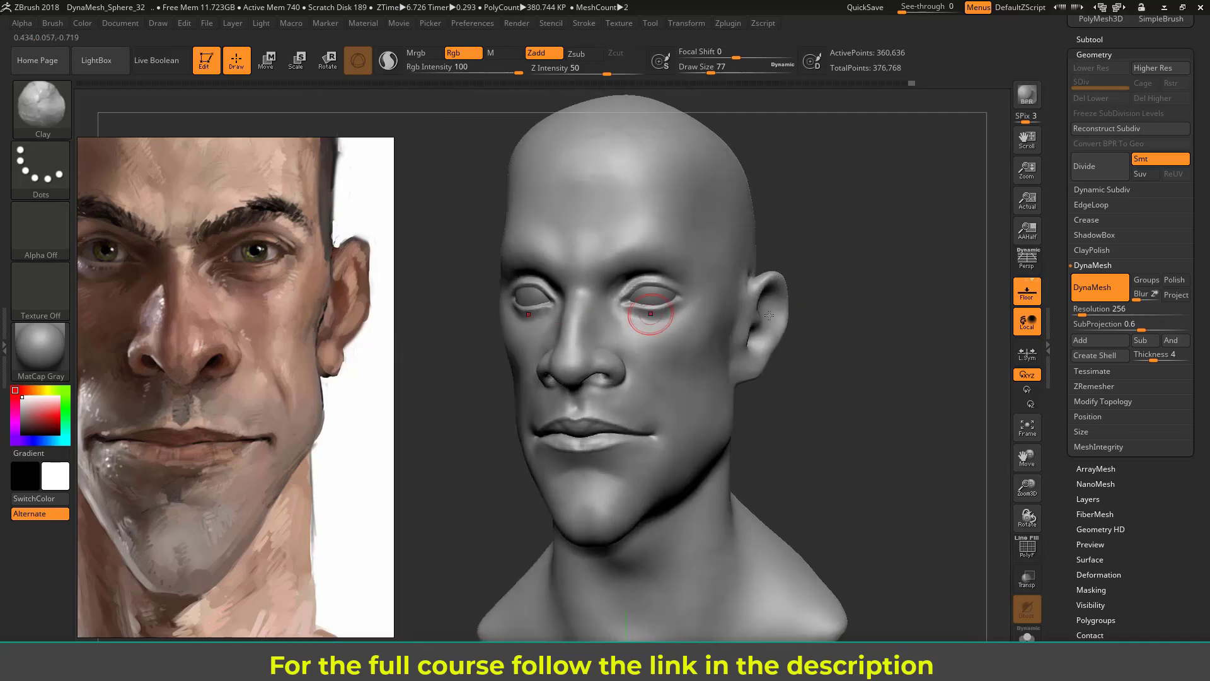
mouse_move(876, 320)
left_mouse_down()
mouse_move(897, 319)
mouse_move(849, 328)
mouse_move(878, 337)
mouse_move(854, 245)
mouse_move(881, 222)
mouse_move(891, 231)
mouse_move(873, 265)
left_mouse_up()
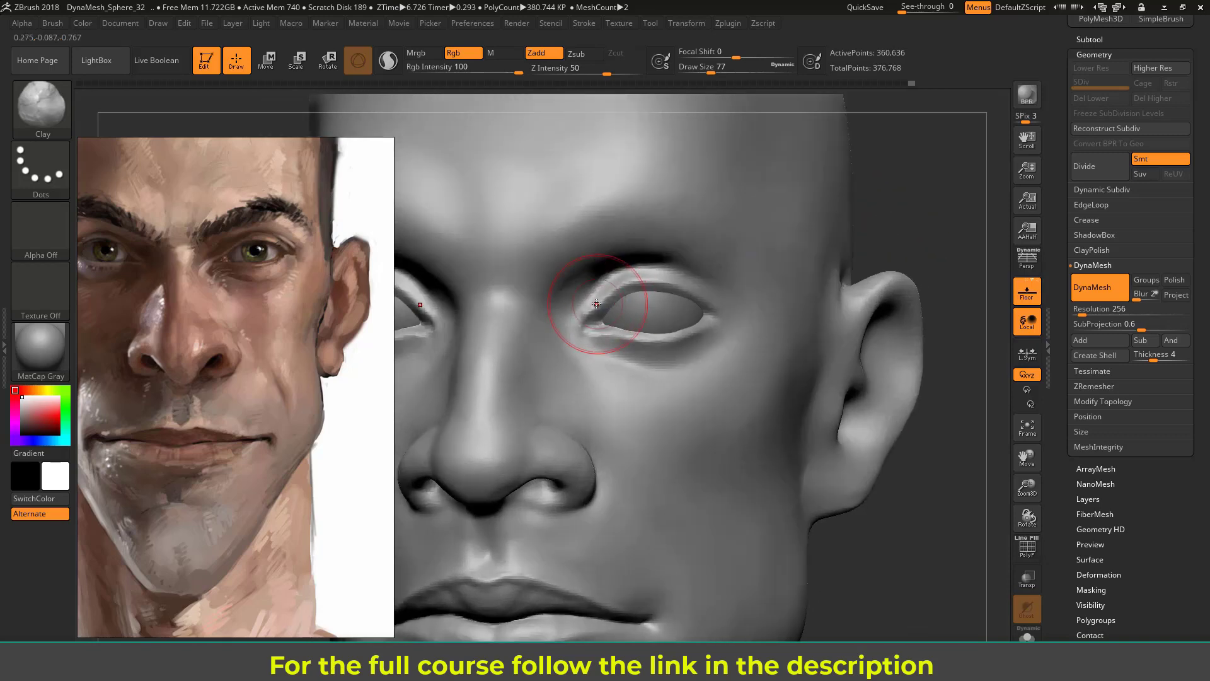
key("s")
left_click(590, 305)
key("shift")
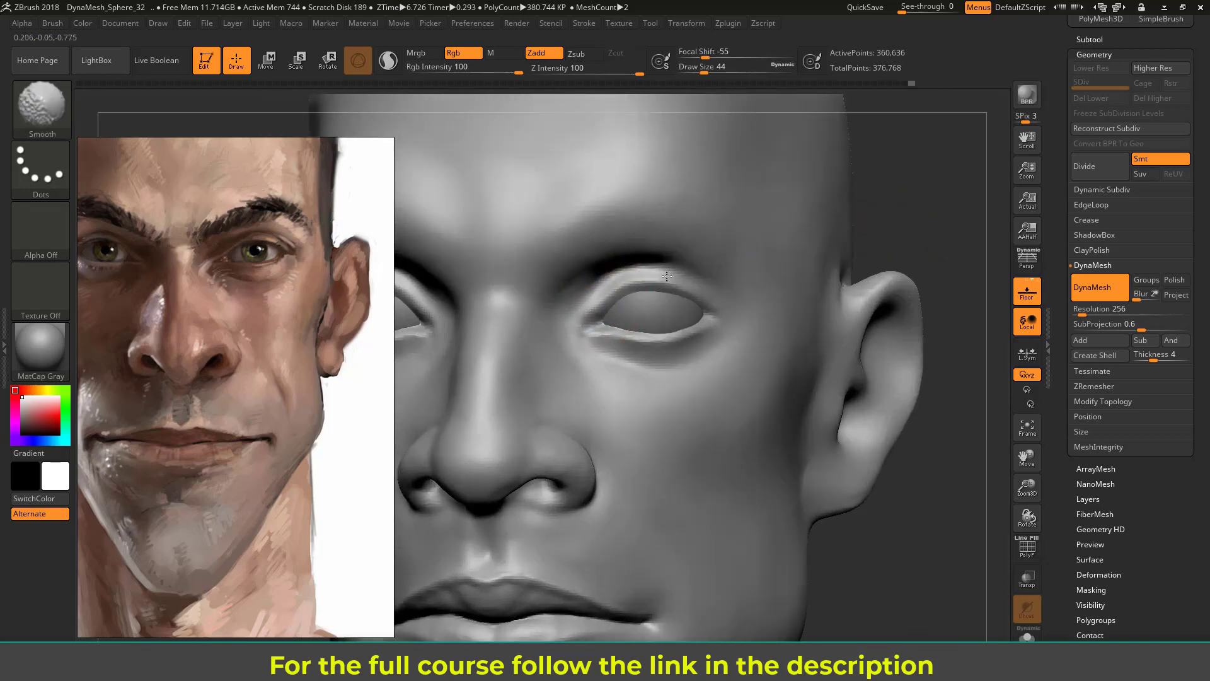
mouse_move(934, 218)
left_mouse_down("shift")
mouse_move(913, 208)
mouse_move(870, 216)
left_mouse_up("shift")
Carve the inner eye corner with the DamStandard brush at draw size 35 and smooth the area under the lower eyelid
left_click(53, 105)
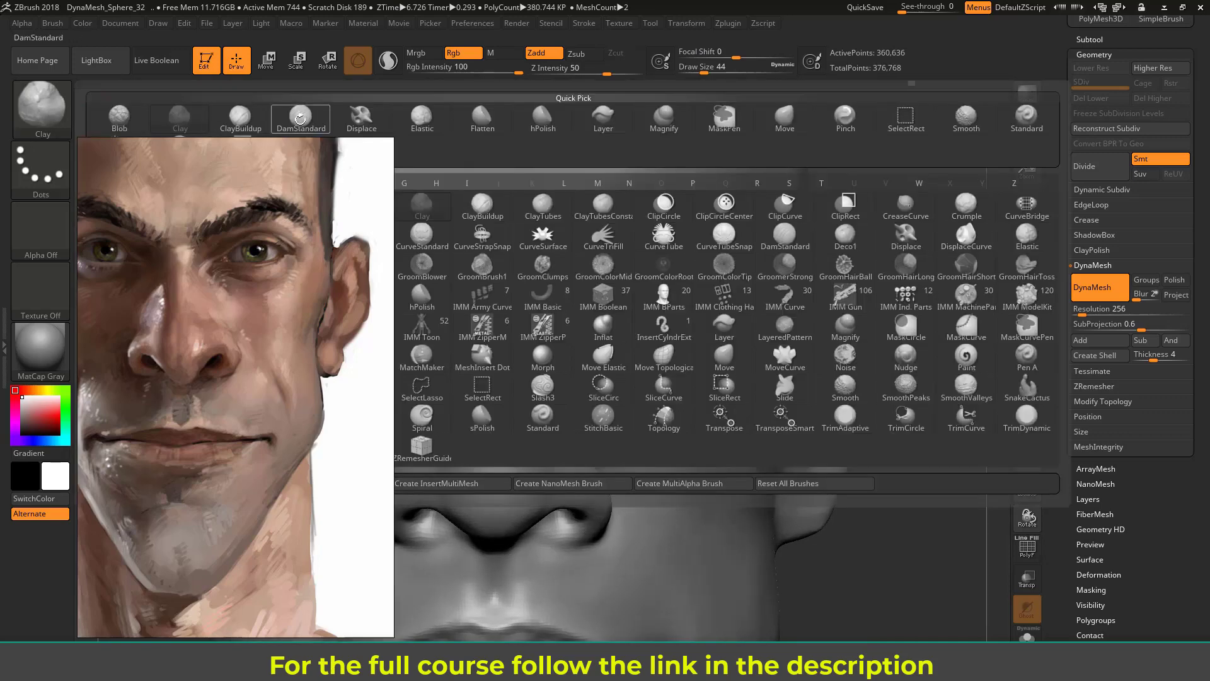
left_click(300, 118)
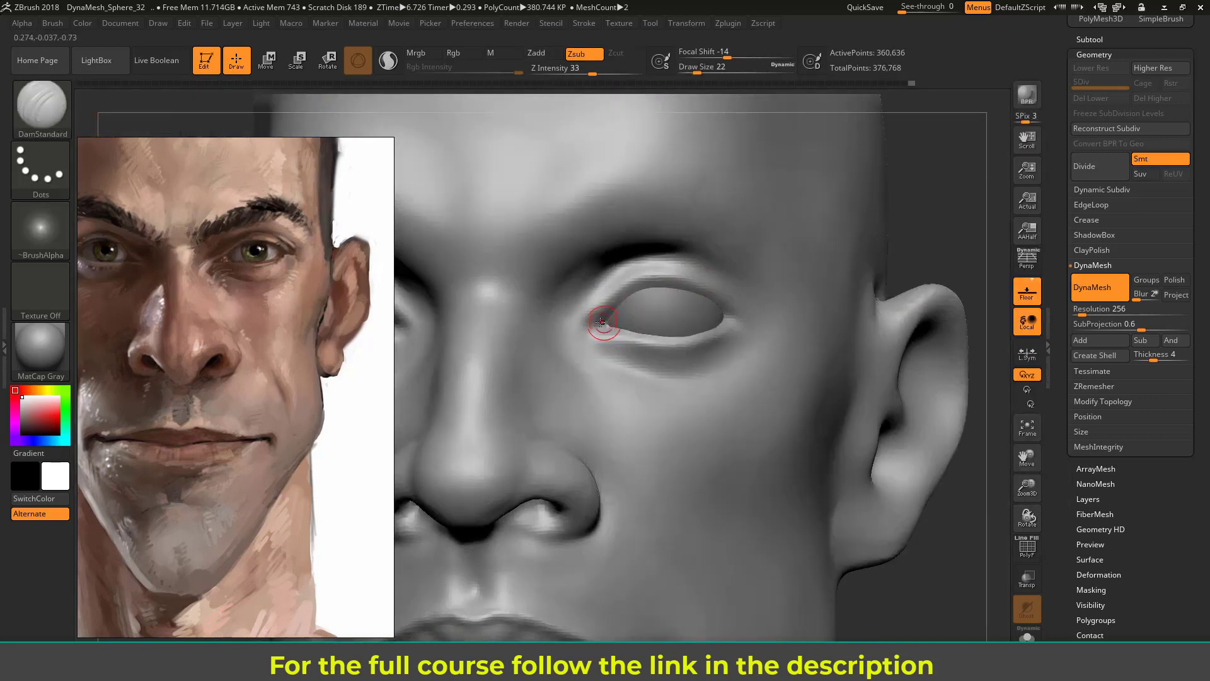
key("s")
left_click_drag(590, 316, 600, 312)
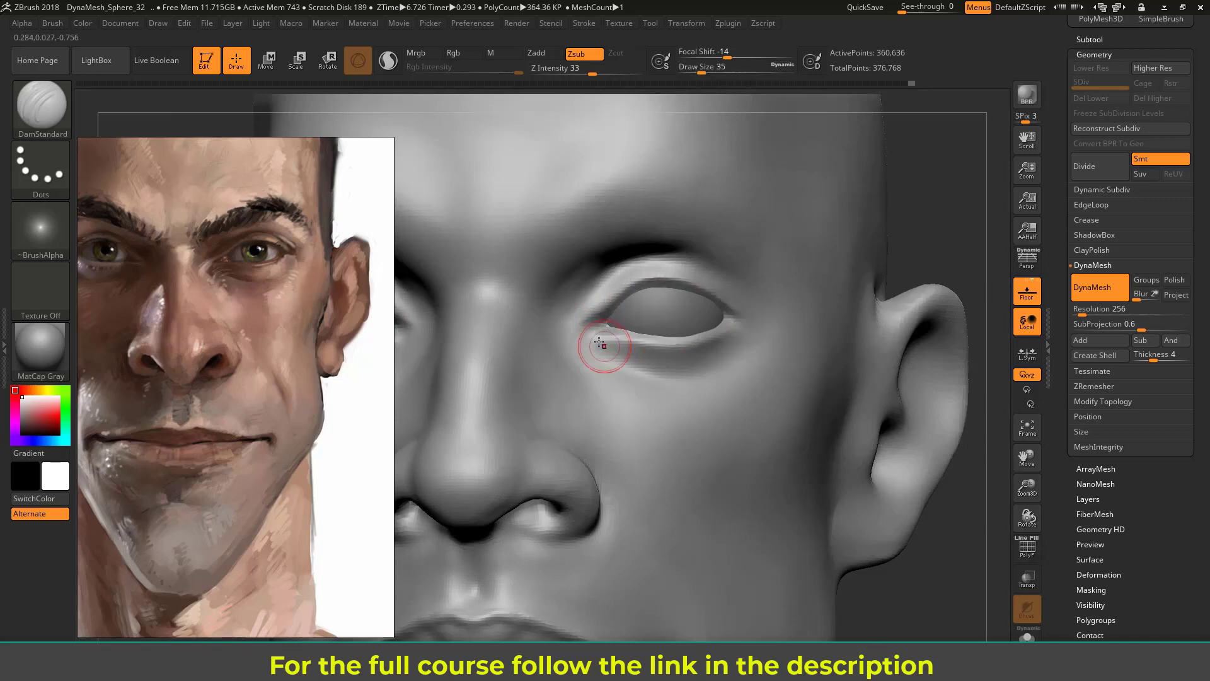
left_click_drag(585, 334, 608, 334)
right_click_drag(918, 243, 759, 328)
left_click_drag(795, 317, 764, 320, "shift")
left_click_drag(615, 359, 719, 356, "shift")
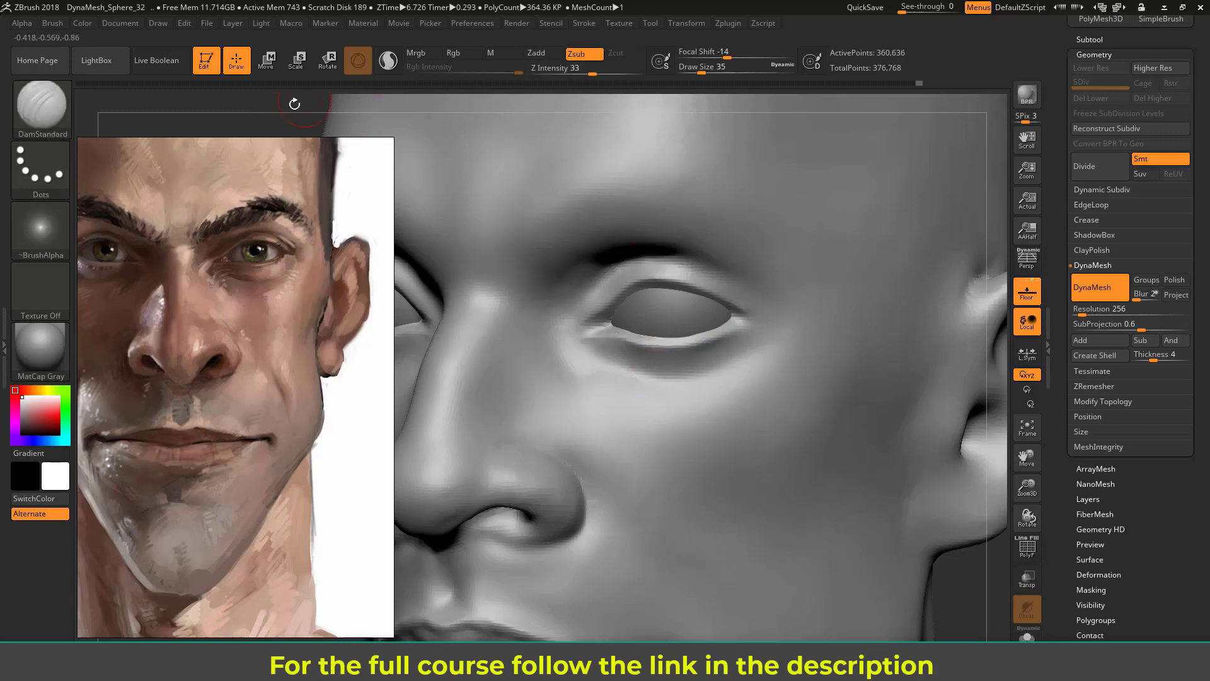
Define the crease along the upper eyelid with the DamStandard brush at draw size 35
left_click_drag(295, 104, 914, 215)
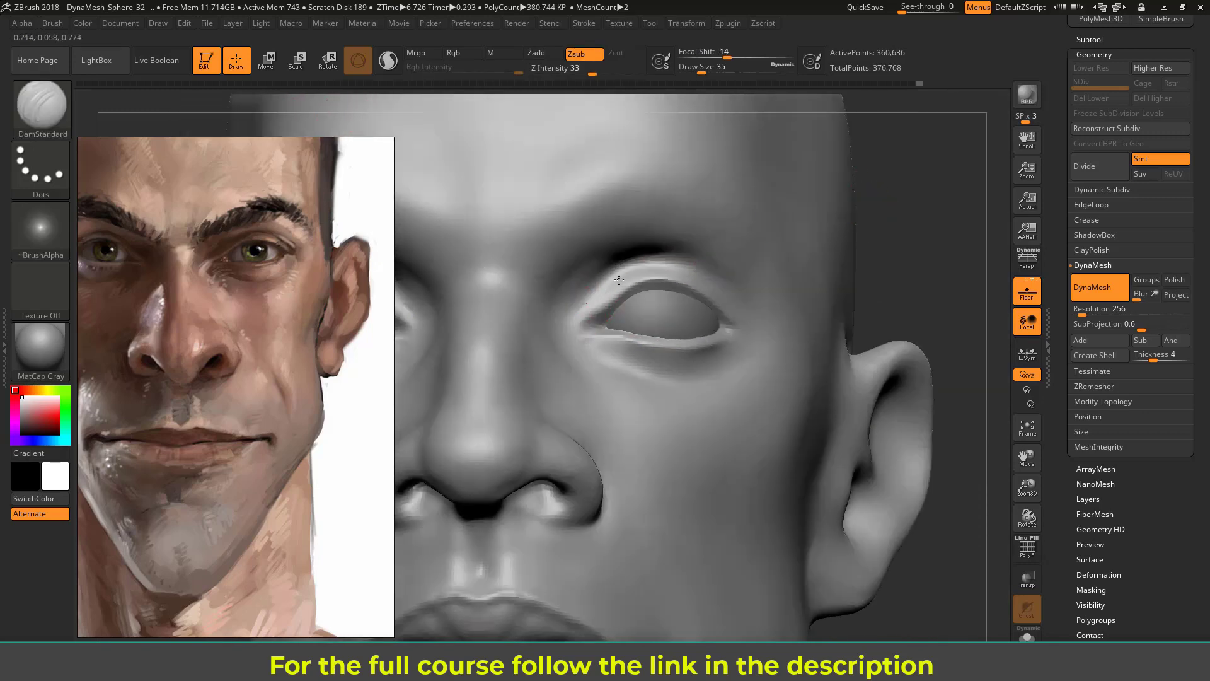
left_click_drag(628, 269, 667, 262)
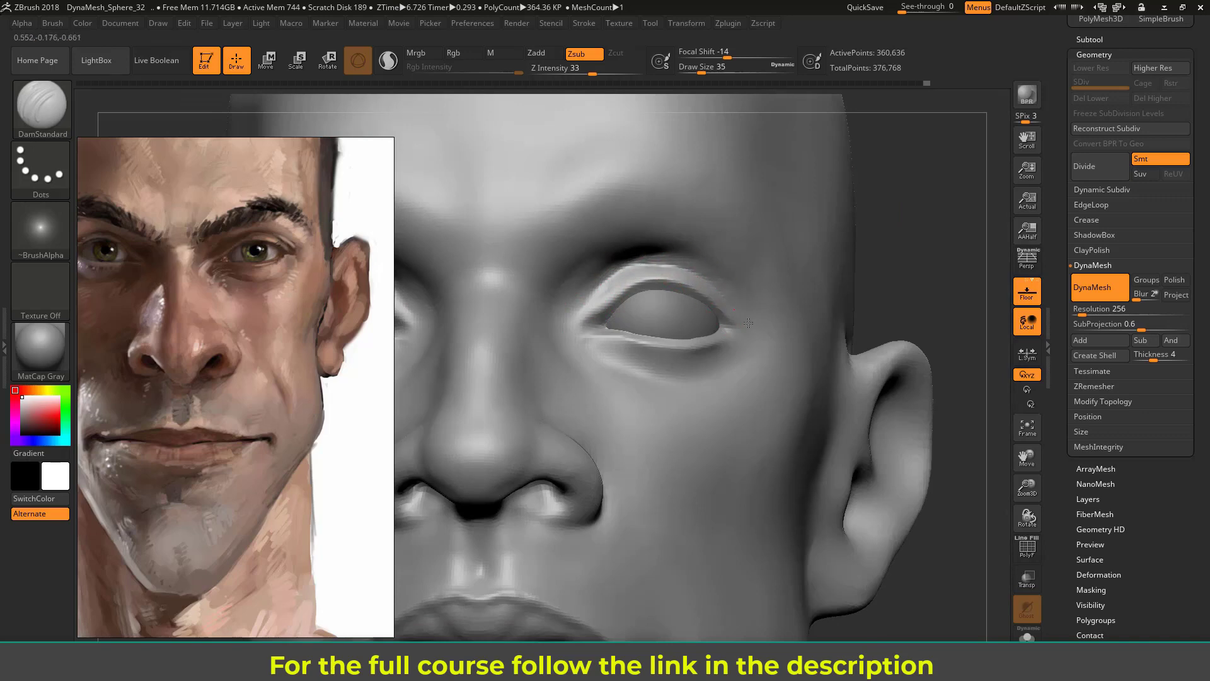
left_click_drag(921, 223, 413, 280)
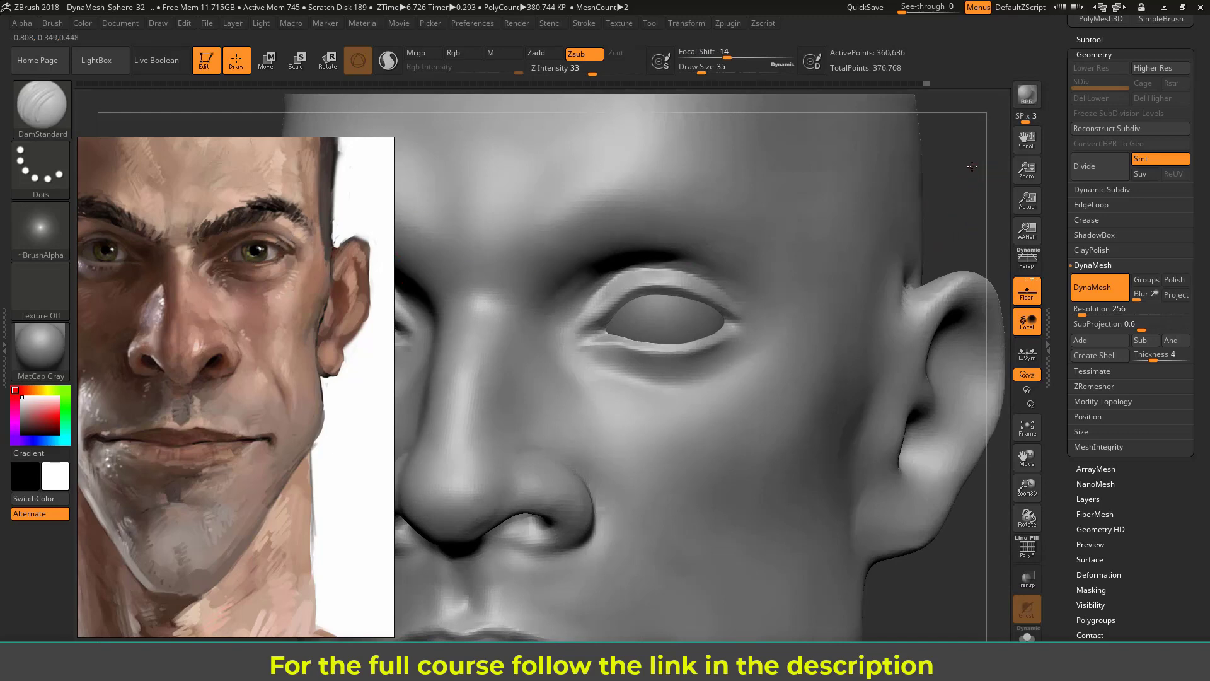
left_click_drag(972, 166, 946, 173)
key("s")
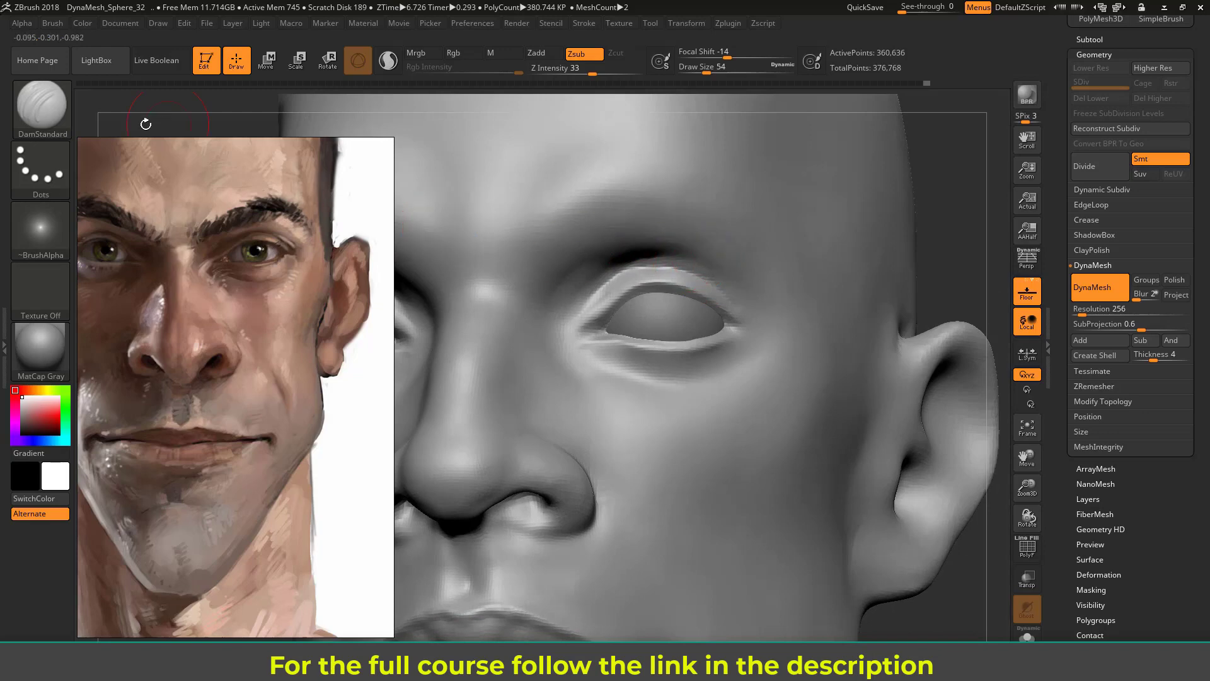
Mask the upper eyelid with the MaskPen at draw size 37 and build up the fold above it with the Clay brush
key("ctrl")
key("ctrl")
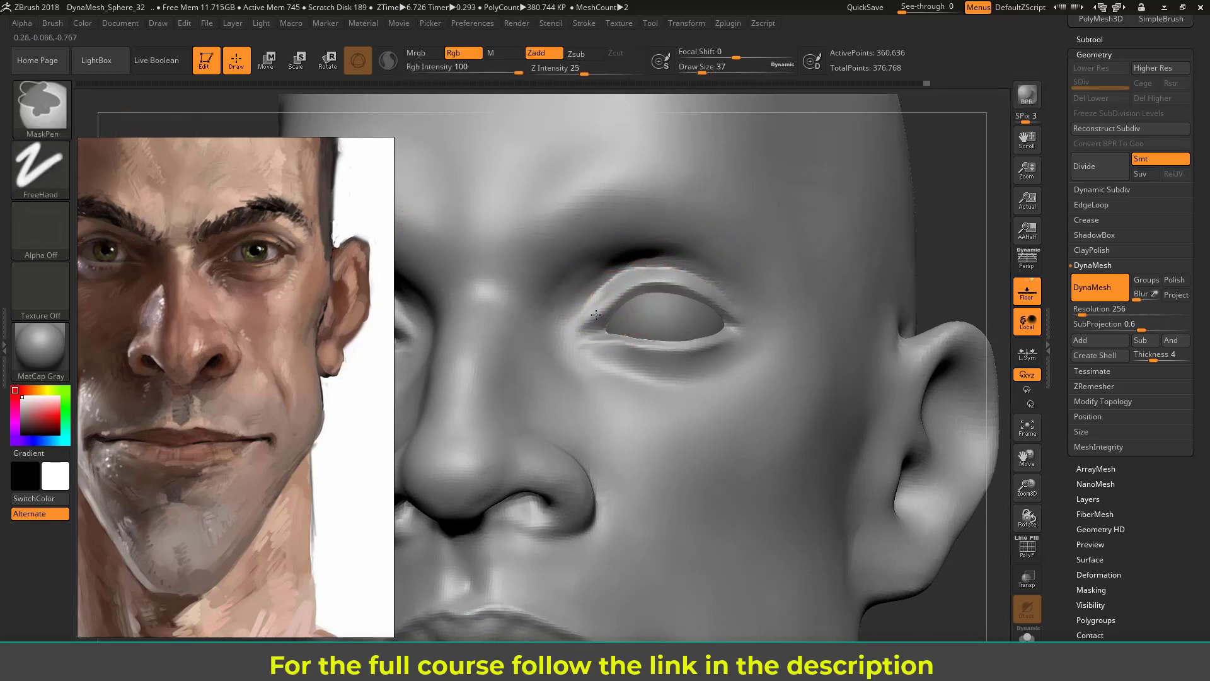
mouse_move(597, 305)
left_mouse_down("ctrl")
mouse_move(668, 278)
mouse_move(719, 305)
left_mouse_up("ctrl")
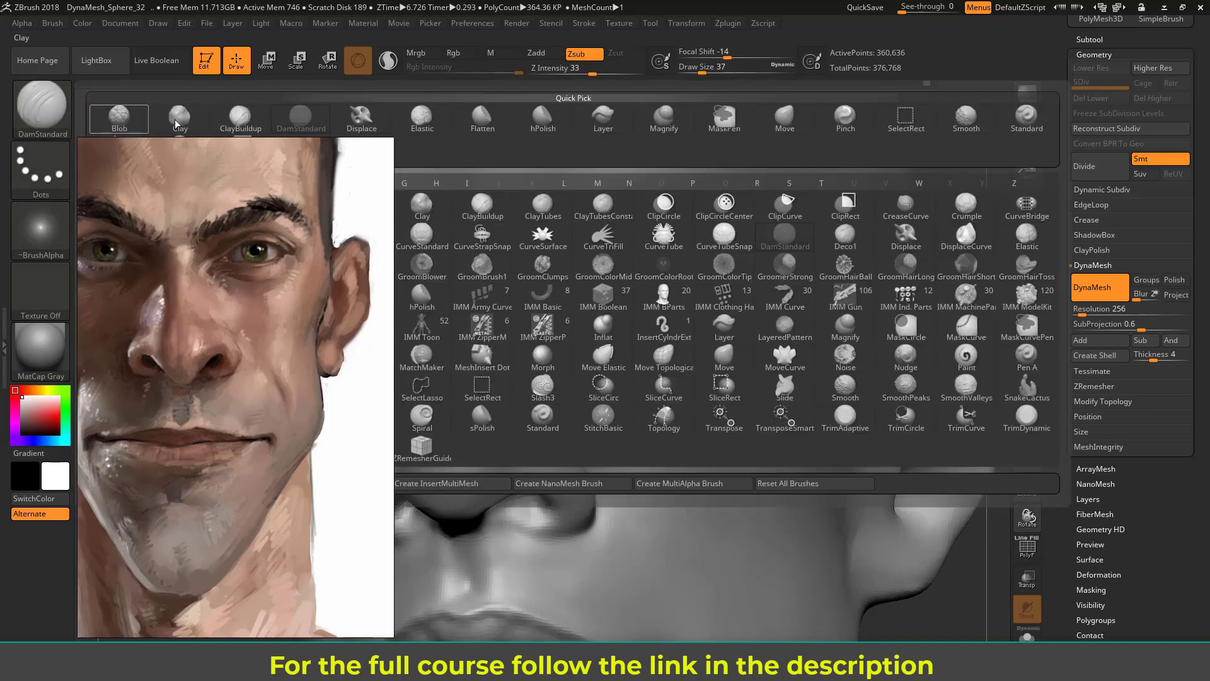
left_click(40, 106)
left_click(187, 131)
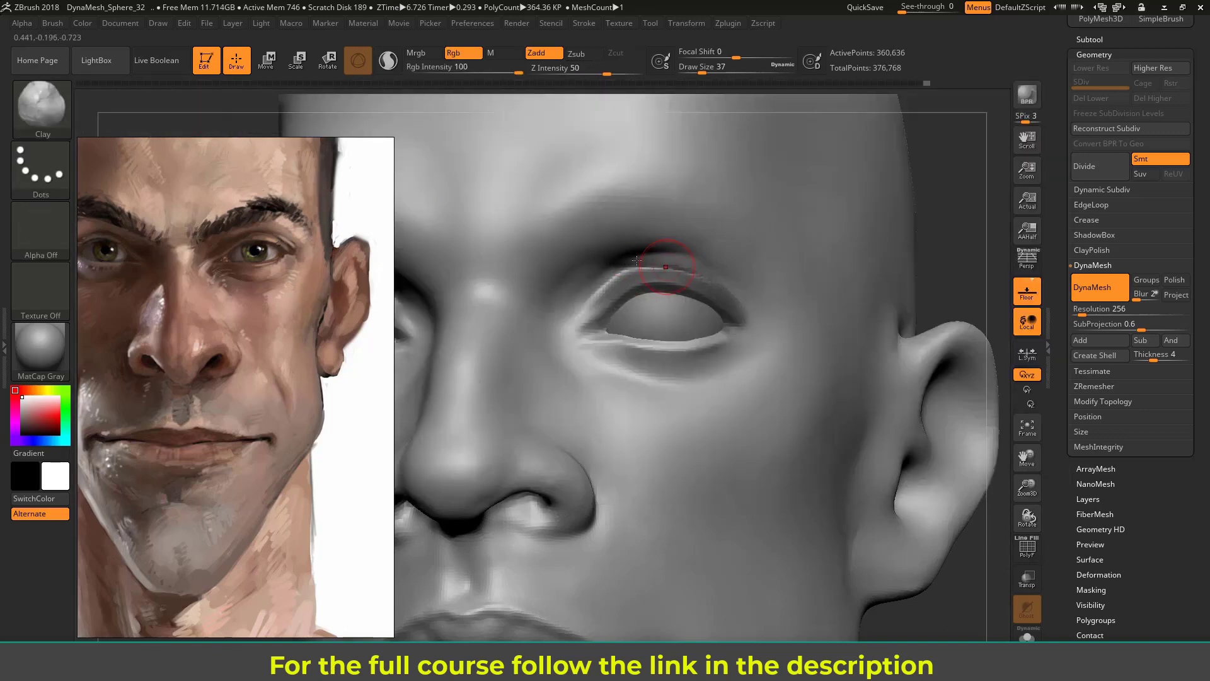
key("s")
left_click(696, 267)
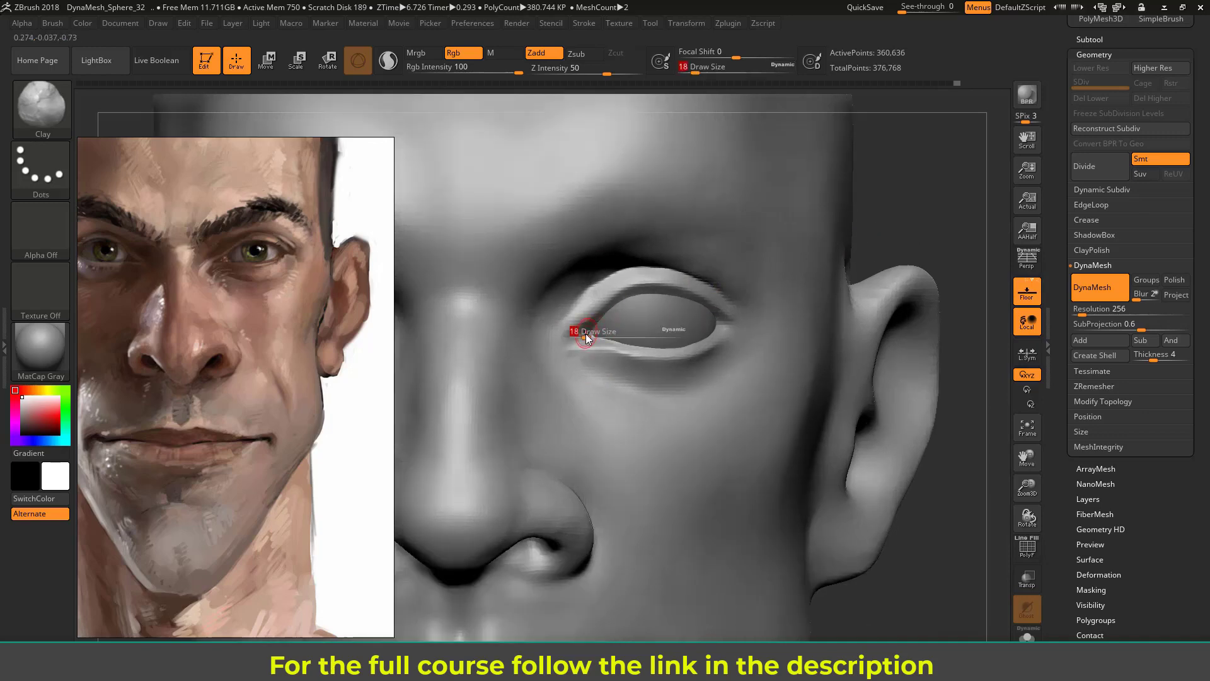
Fill the inner eye corner with the Clay brush at draw size 14, clearing the eyelid mask and remeshing the head with DynaMesh
key("[")
left_click_drag(594, 336, 599, 332)
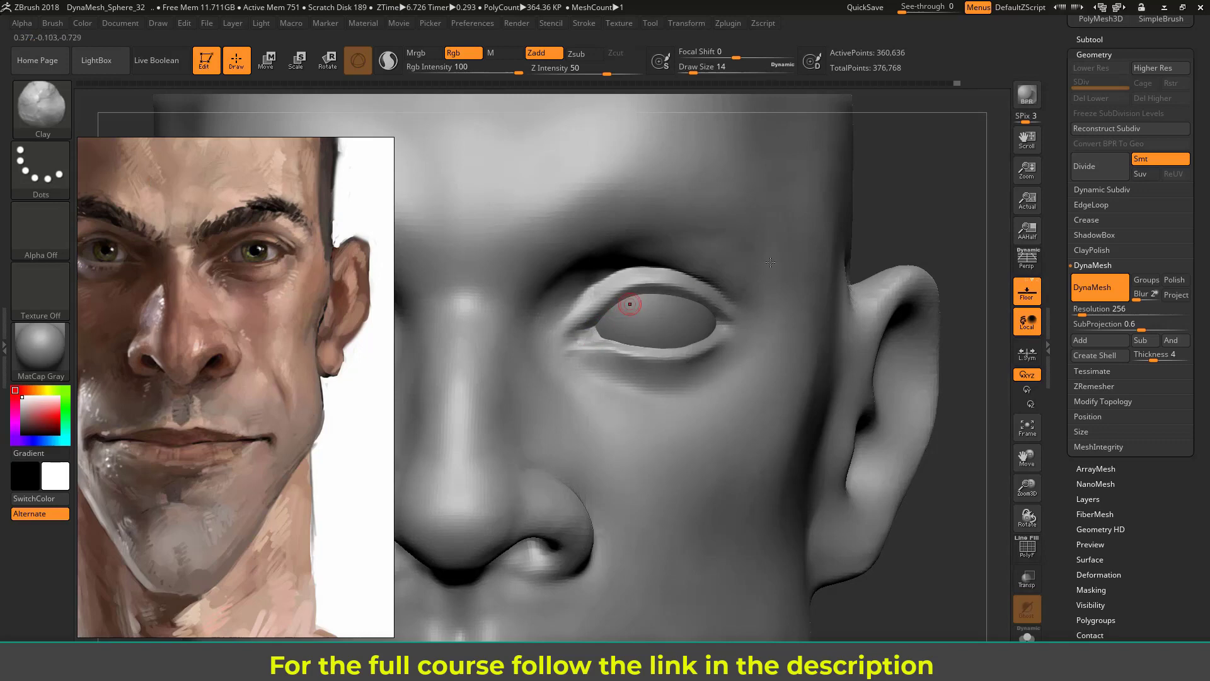
left_click_drag(891, 189, 939, 193, "ctrl")
left_click_drag(596, 335, 592, 337)
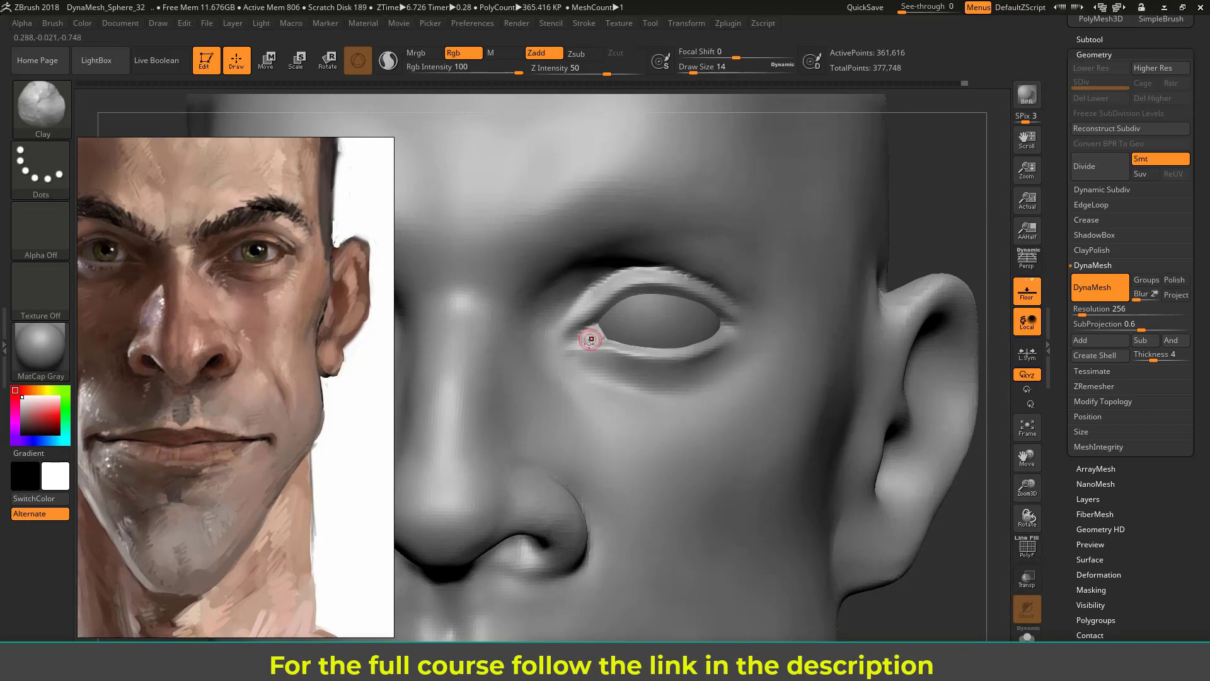
Add the tear duct in the inner eye corner with the ClayBuildup brush at draw size 14 and smooth it
left_click(63, 100)
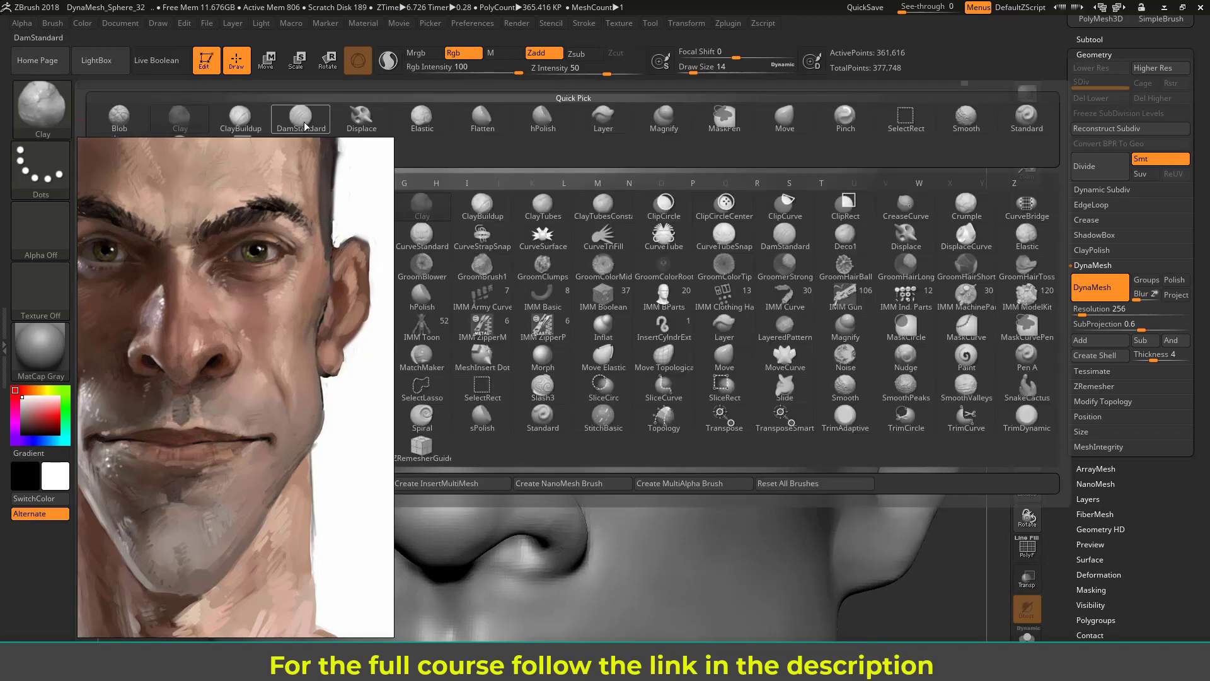
left_click(240, 117)
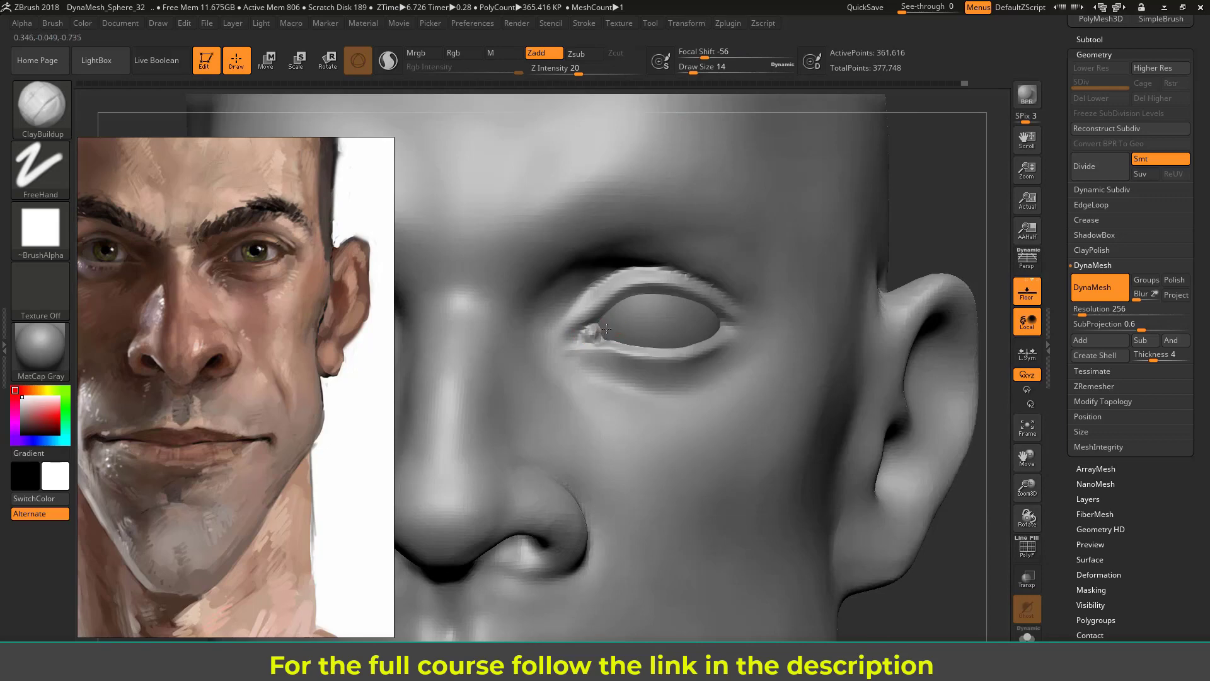
key("shift")
left_click_drag(602, 336, 629, 342, "shift")
Sharpen the edges around the tear duct and eye corners with the DamStandard brush at draw size 29
left_click(41, 104)
left_click(370, 121)
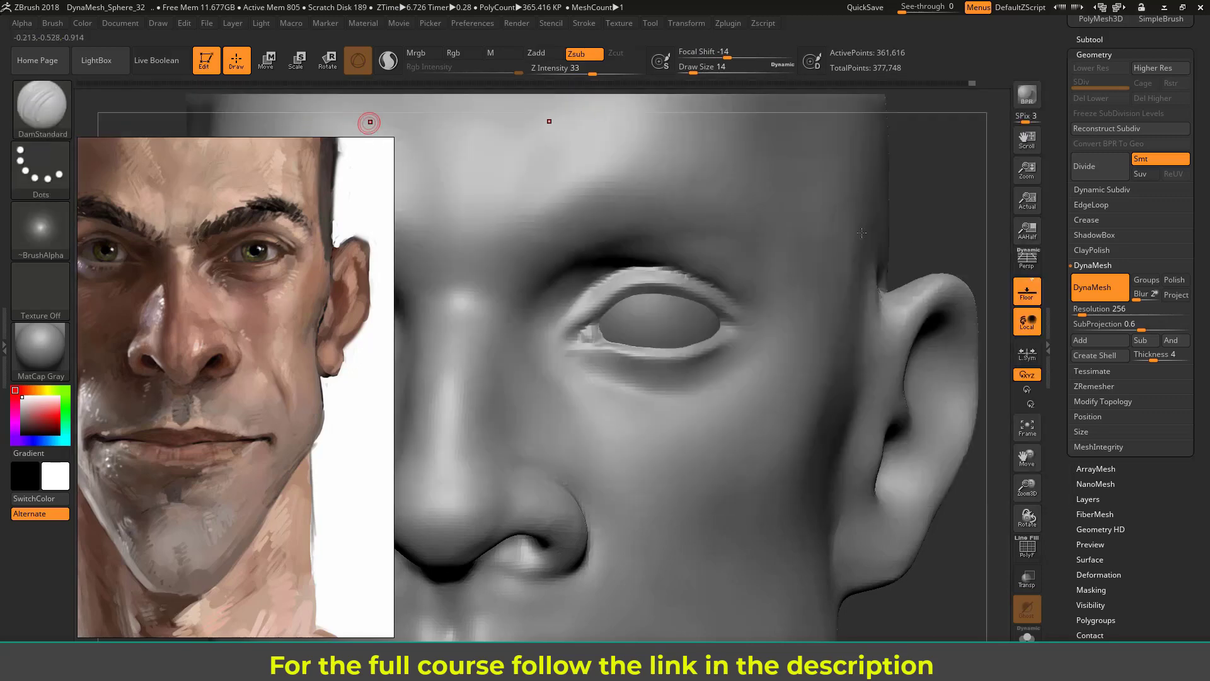
left_click_drag(907, 258, 799, 226)
key("s")
left_click_drag(595, 320, 604, 320)
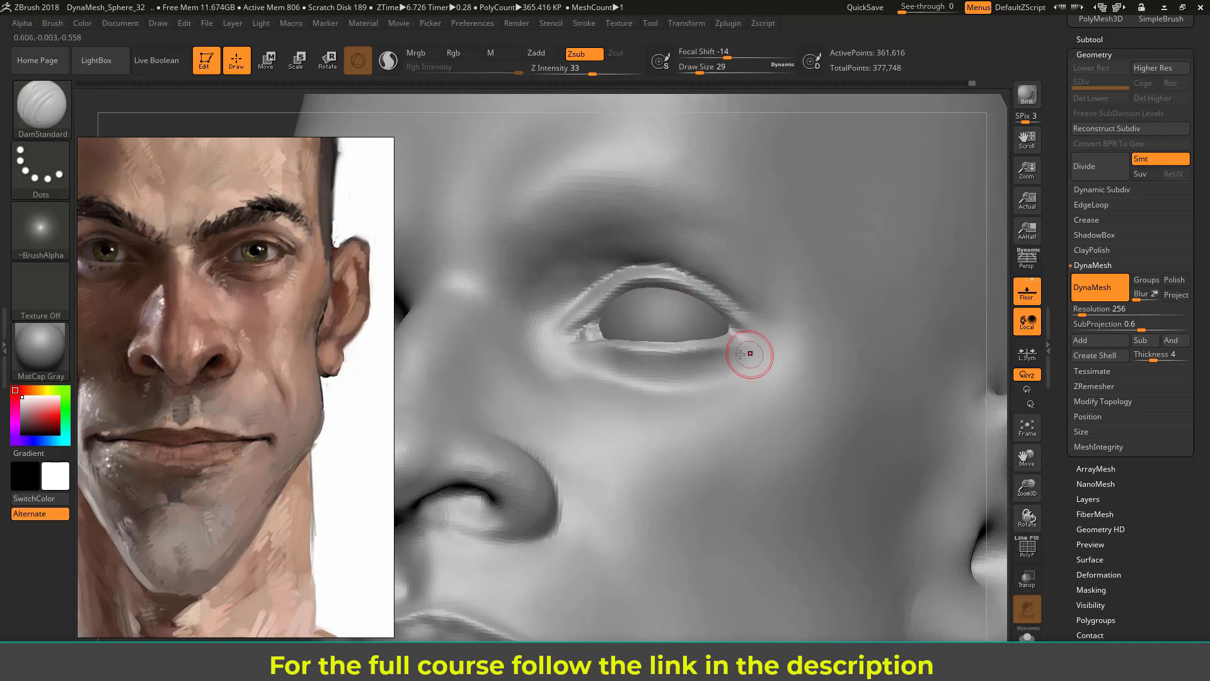
mouse_move(997, 203)
left_mouse_down()
mouse_move(986, 268)
mouse_move(926, 288)
left_mouse_up()
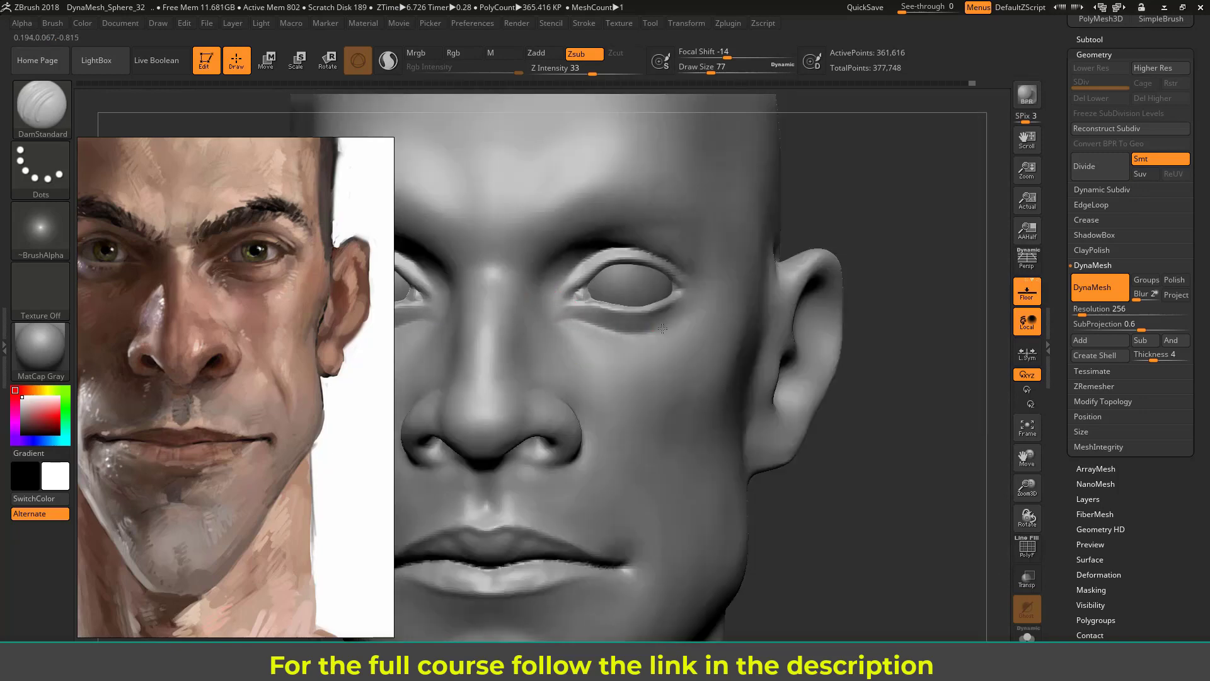
Carve the fold under the lower eyelid toward the outer eye corner with the DamStandard brush at draw size 77
left_click_drag(662, 329, 690, 316)
left_click_drag(837, 238, 795, 233)
left_click_drag(705, 309, 655, 333)
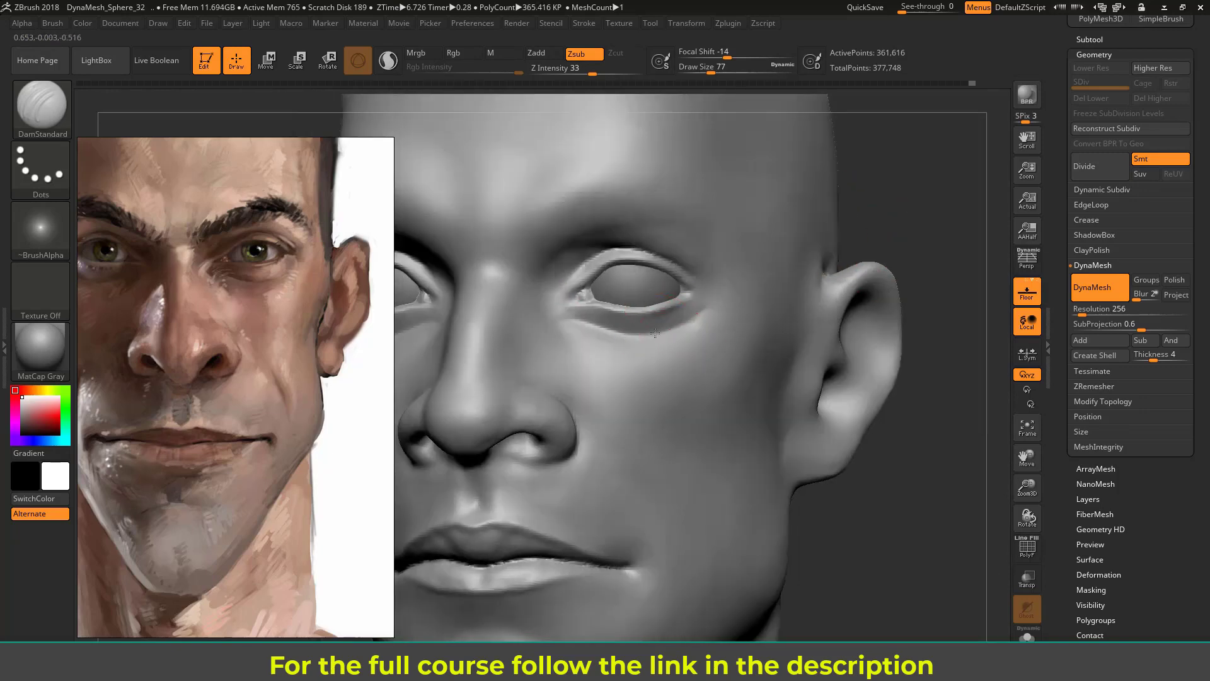
mouse_move(908, 218)
left_mouse_down()
mouse_move(829, 203)
mouse_move(883, 225)
mouse_move(851, 224)
mouse_move(853, 248)
left_mouse_up()
key("b")
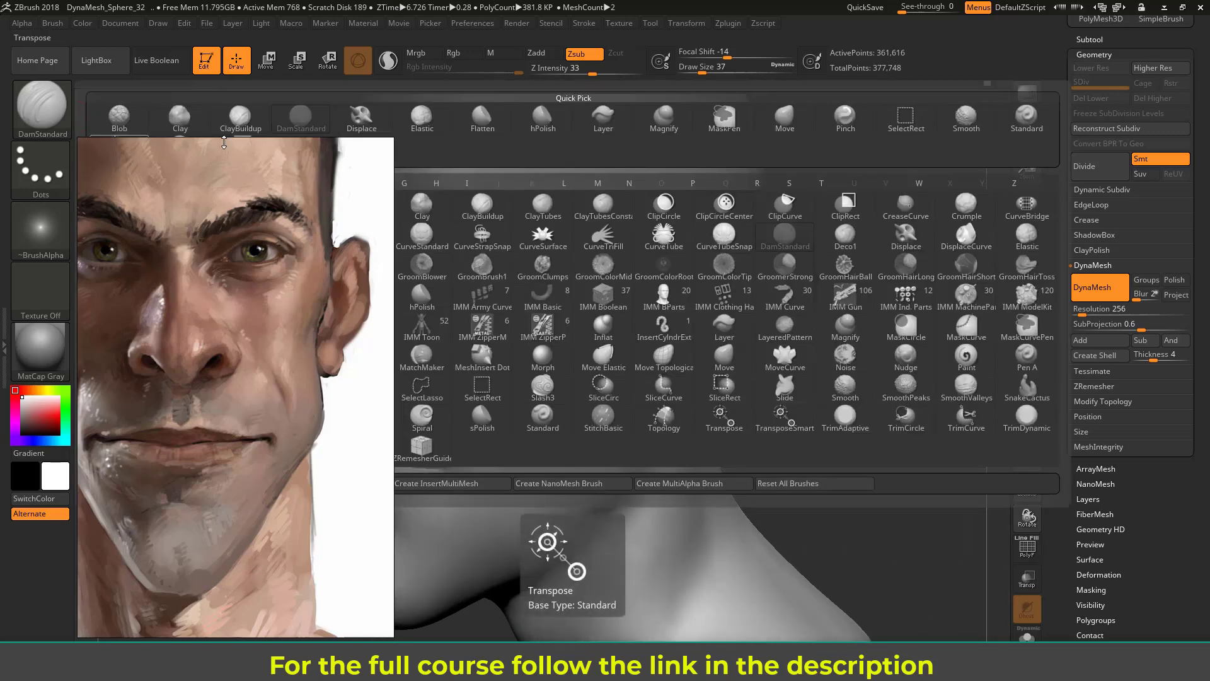
Sculpt the inner hollow of the ear with the ClayBuildup brush at draw size 56, aligning the reference to the side-view ear
left_click(55, 119)
left_click(240, 123)
right_click_drag(671, 303, 643, 285, "alt")
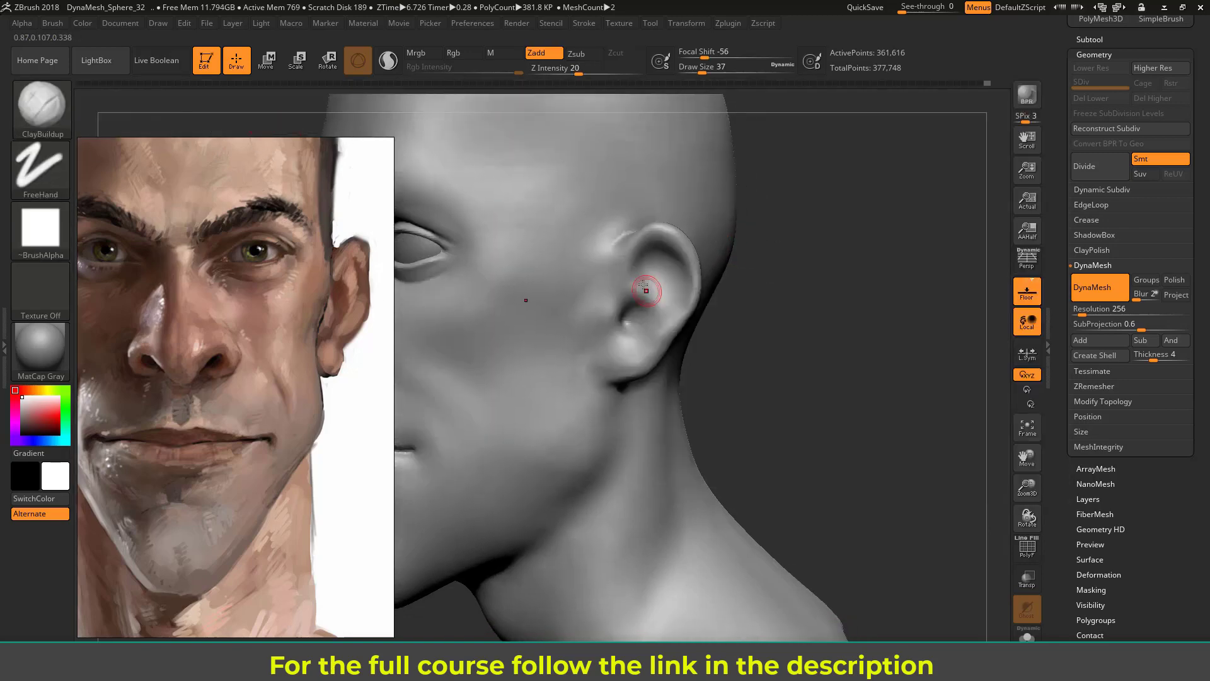
key("s")
left_click_drag(644, 291, 653, 291)
middle_click_drag(366, 321, 177, 330)
mouse_move(321, 315)
middle_mouse_down()
mouse_move(172, 327)
mouse_move(219, 322)
middle_mouse_up()
mouse_move(803, 297)
left_mouse_down()
mouse_move(862, 294)
mouse_move(827, 287)
left_mouse_up()
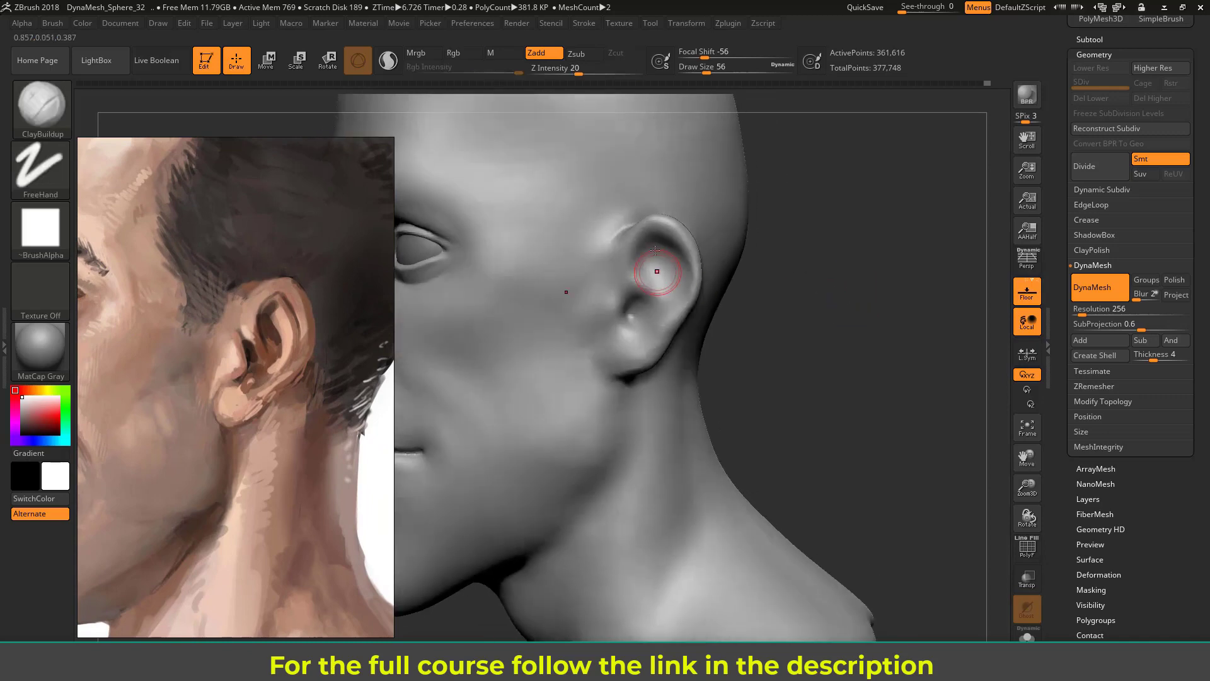
key("s")
mouse_move(637, 237)
left_mouse_down()
mouse_move(640, 284)
mouse_move(633, 270)
mouse_move(654, 298)
left_mouse_up()
Smooth the inner ear and its upper bowl at draw sizes 68 and 56, checking the shape from several angles
key("s")
key("shift")
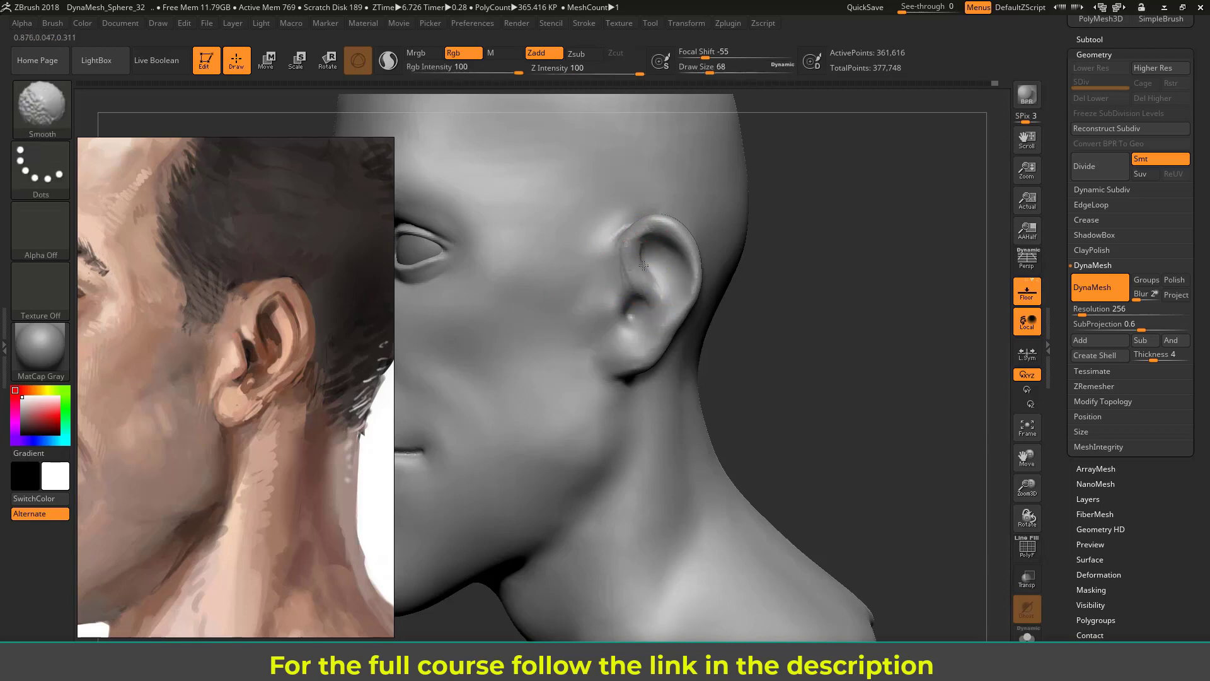
mouse_move(755, 302)
left_mouse_down()
mouse_move(702, 235)
mouse_move(637, 249)
left_mouse_up()
key("s")
mouse_move(837, 234)
left_mouse_down()
mouse_move(664, 244)
mouse_move(686, 267)
mouse_move(650, 258)
left_mouse_up()
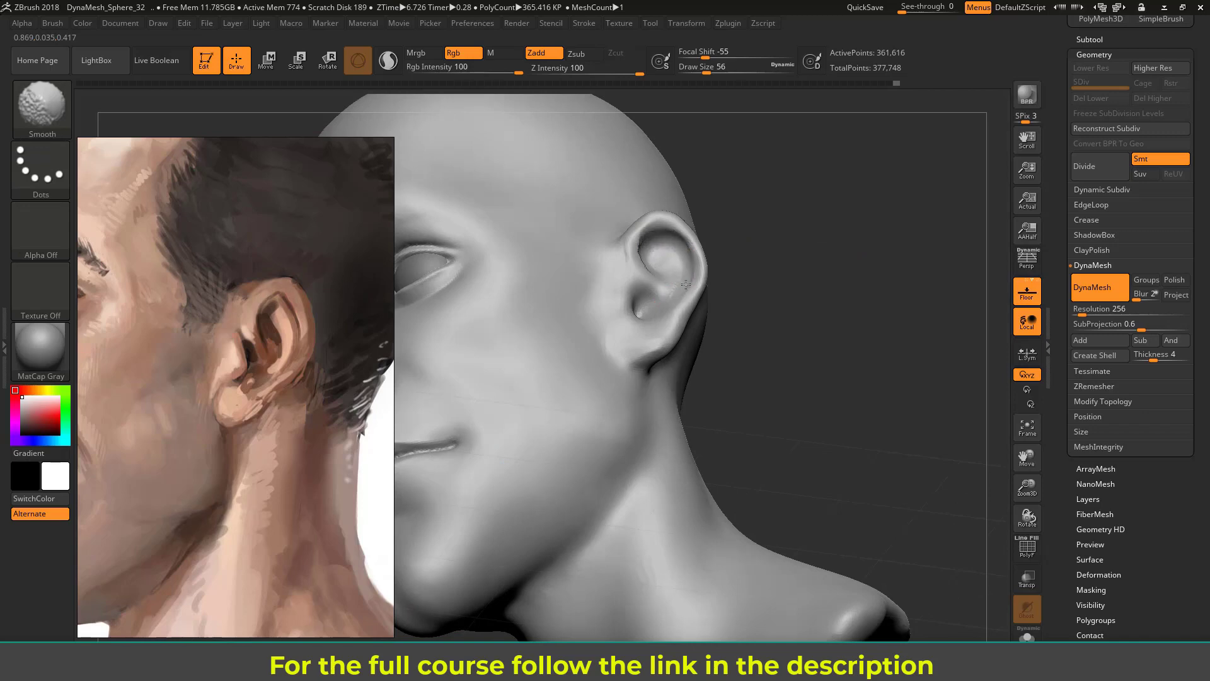
mouse_move(725, 249)
left_mouse_down()
mouse_move(827, 252)
mouse_move(849, 278)
mouse_move(868, 273)
mouse_move(622, 310)
mouse_move(610, 300)
left_mouse_up()
Build up the tragus and lower ear with ClayBuildup at draw size 54, and add the smoothed upper inner fold at size 33
key("s")
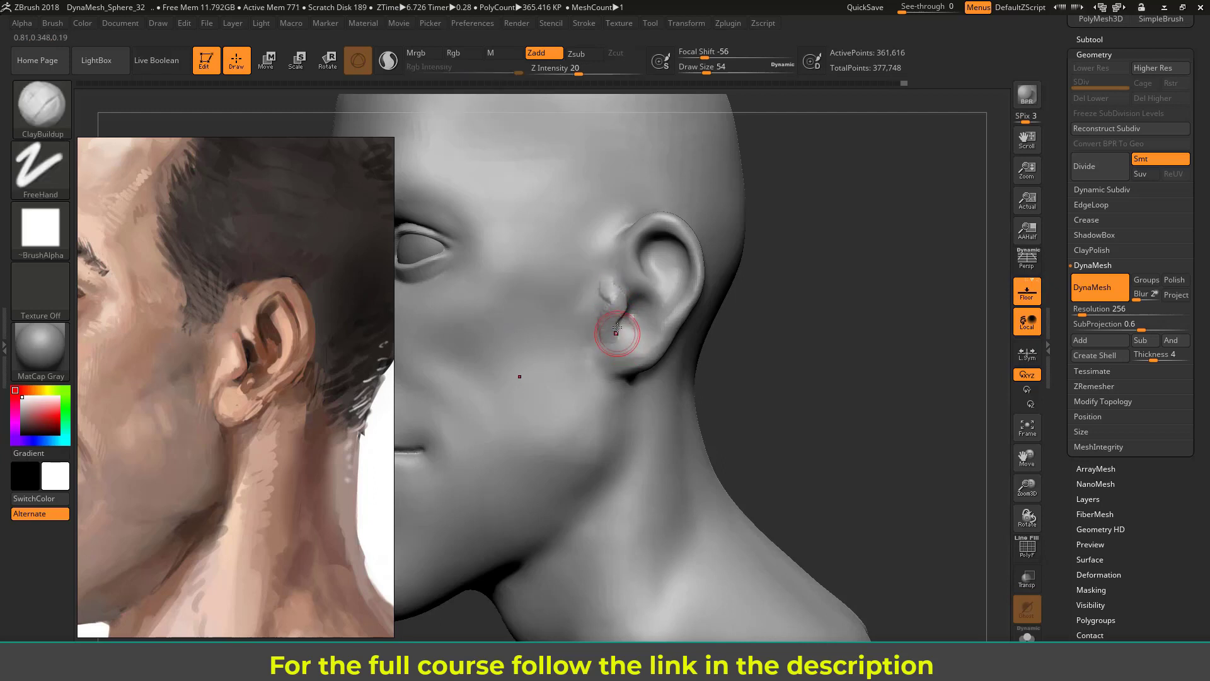
mouse_move(618, 320)
left_mouse_down()
mouse_move(624, 336)
mouse_move(686, 308)
left_mouse_up()
right_click_drag(668, 269, 662, 261)
mouse_move(655, 268)
left_mouse_down()
mouse_move(658, 253)
mouse_move(663, 294)
mouse_move(657, 254)
left_mouse_up()
key("s")
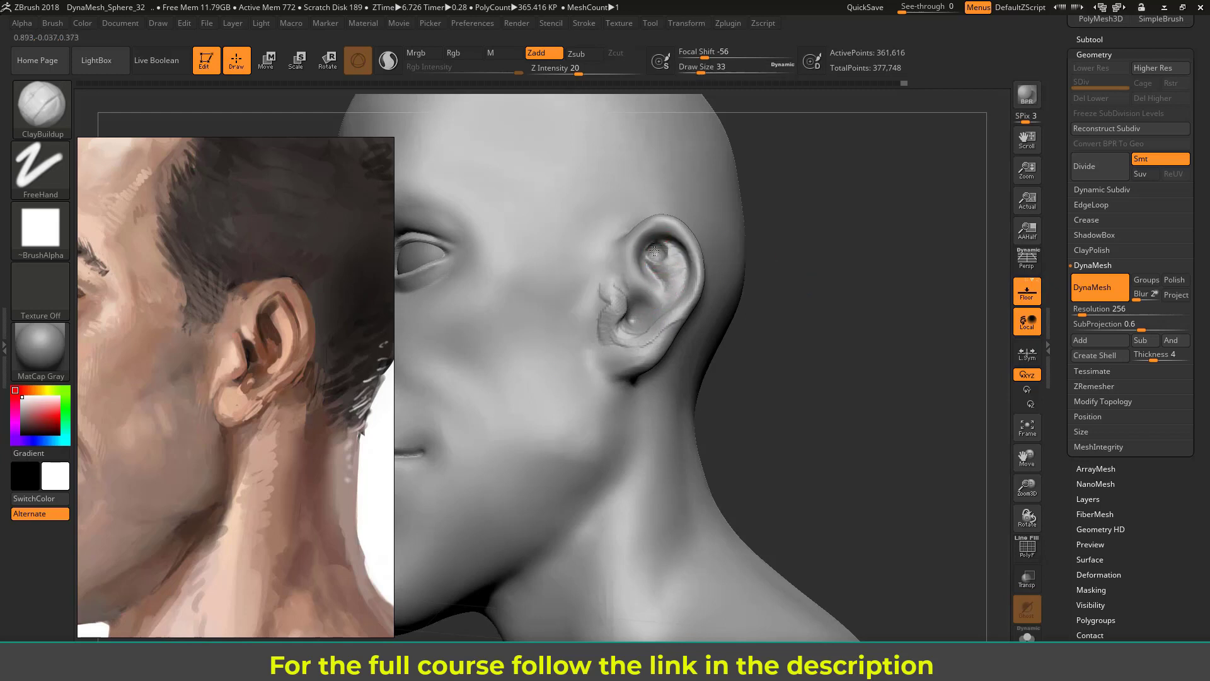
key("shift")
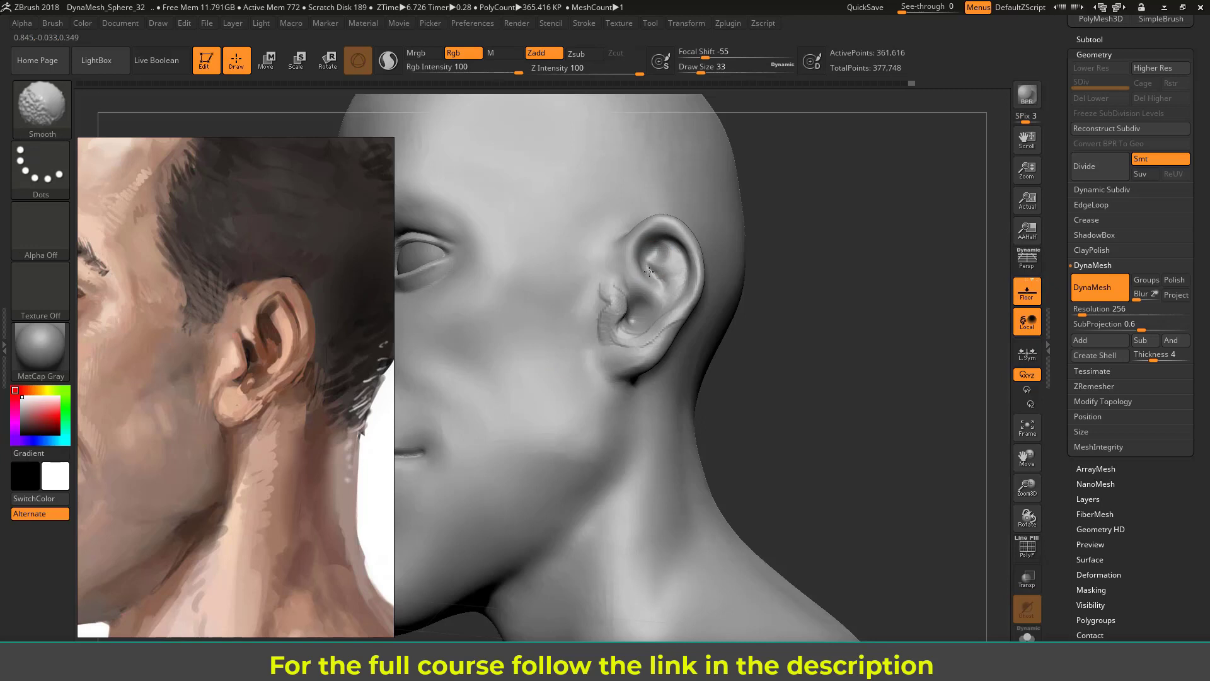
left_click_drag(761, 315, 810, 319)
Build up the antihelix ridge with ClayBuildup at draw size 54 and fill the area above the earlobe at size 35
key("s")
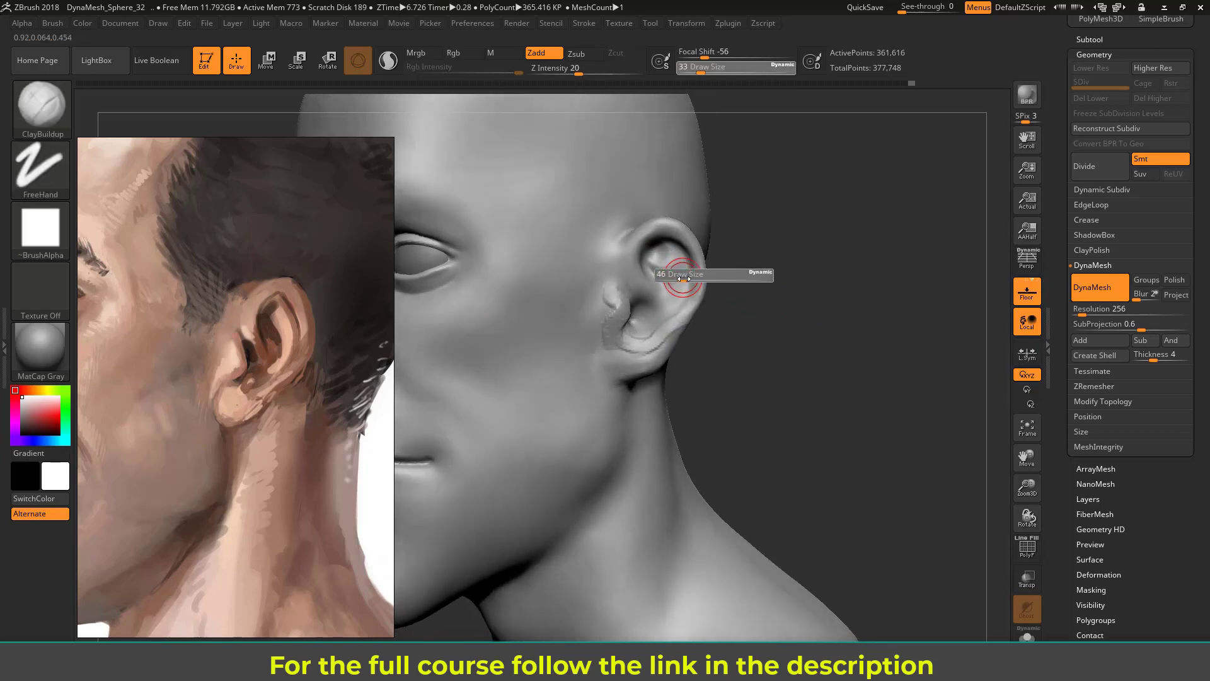
mouse_move(680, 276)
left_mouse_down()
mouse_move(664, 318)
mouse_move(622, 355)
left_mouse_up()
left_click_drag(736, 317, 521, 410)
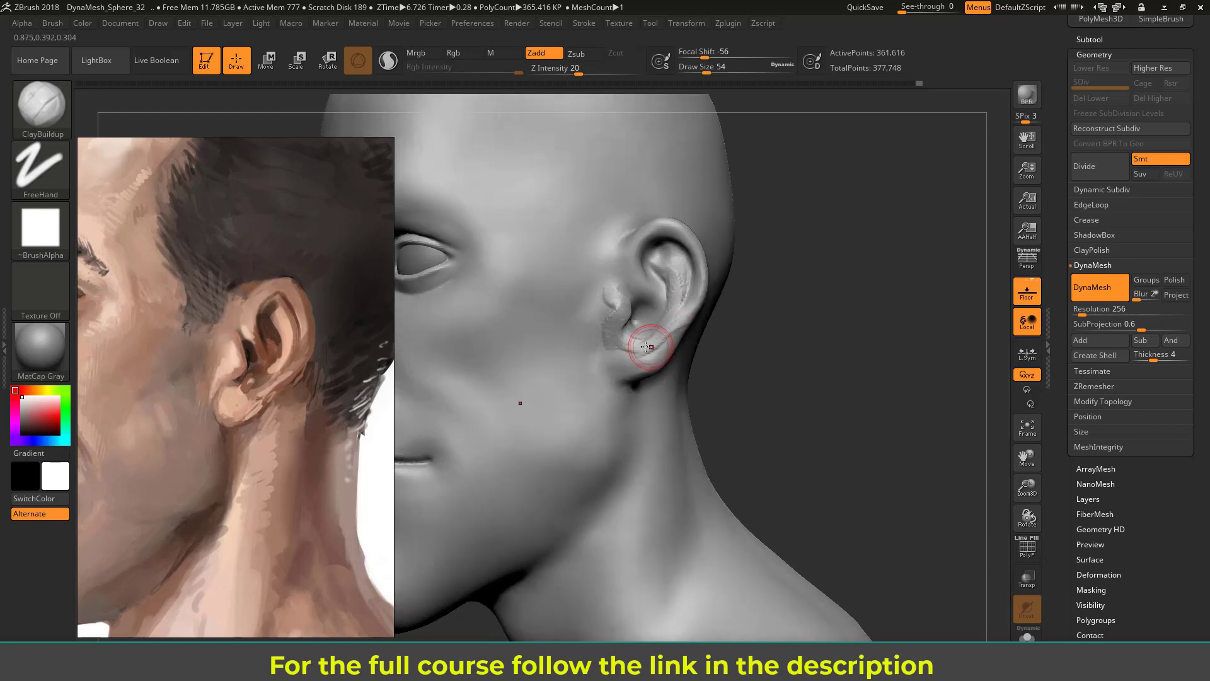
key("s")
left_click_drag(650, 338, 618, 334)
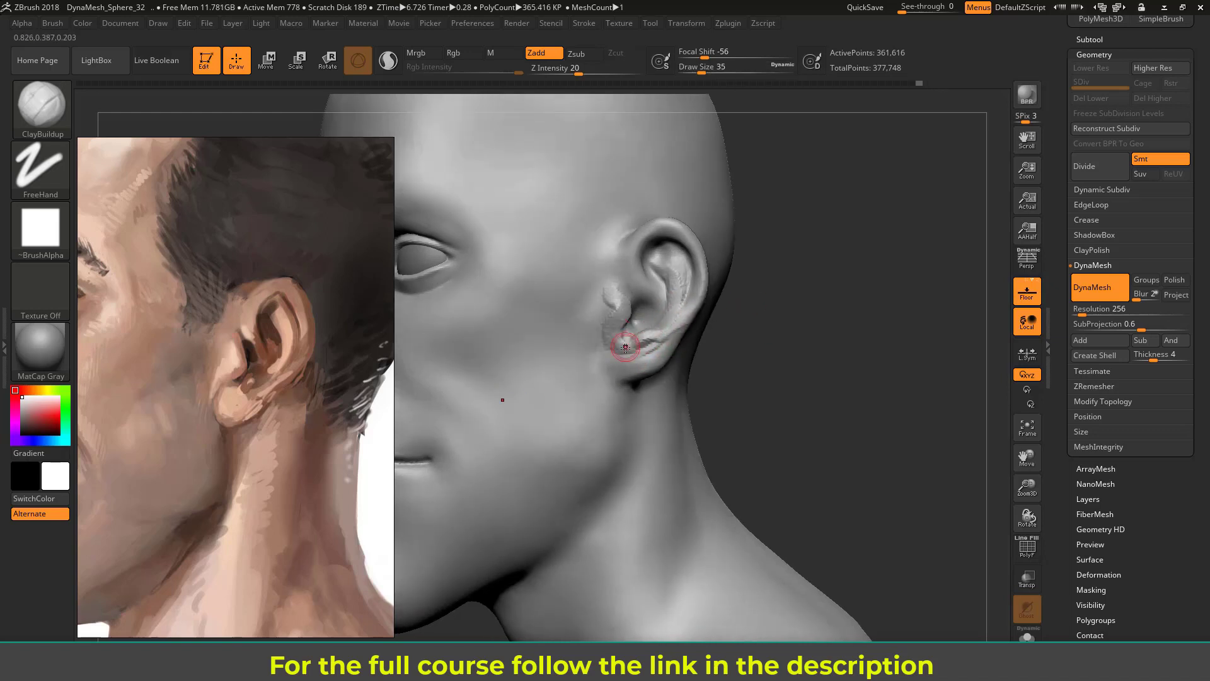
key("shift")
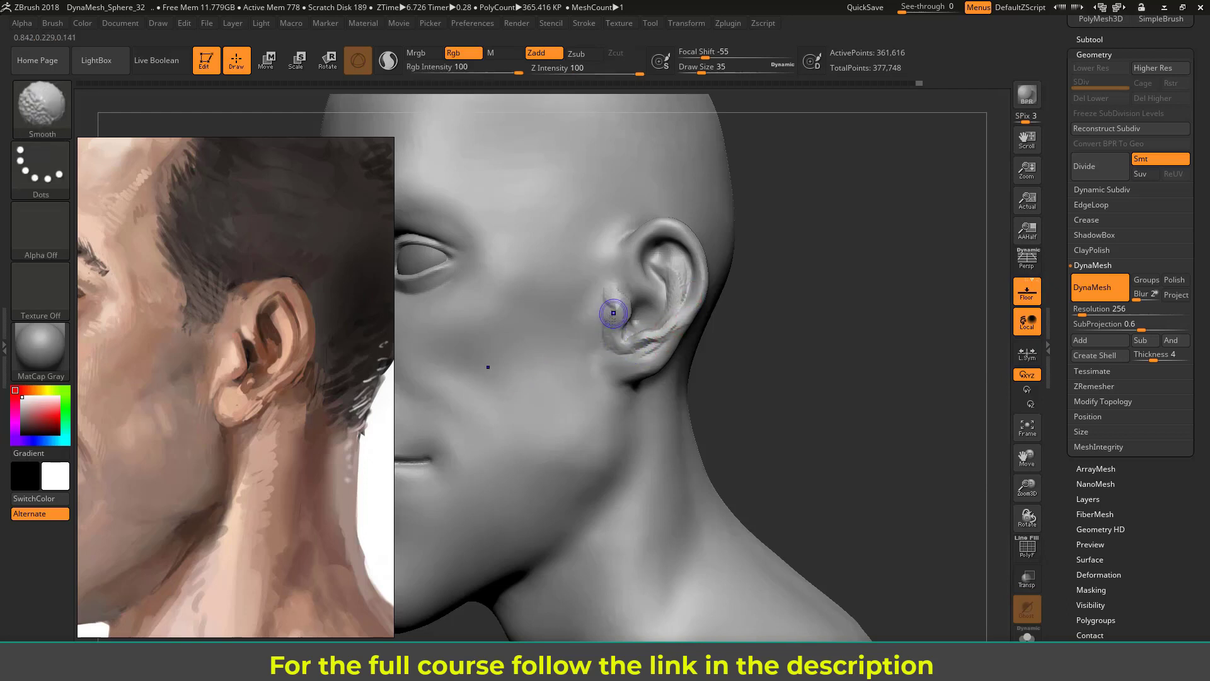
Blend the tragus, antihelix and inner rim of the ear by smoothing at draw size 44
key("s")
left_click_drag(608, 303, 615, 303)
mouse_move(613, 296)
left_mouse_down("shift")
mouse_move(605, 323)
mouse_move(622, 315)
left_mouse_up("shift")
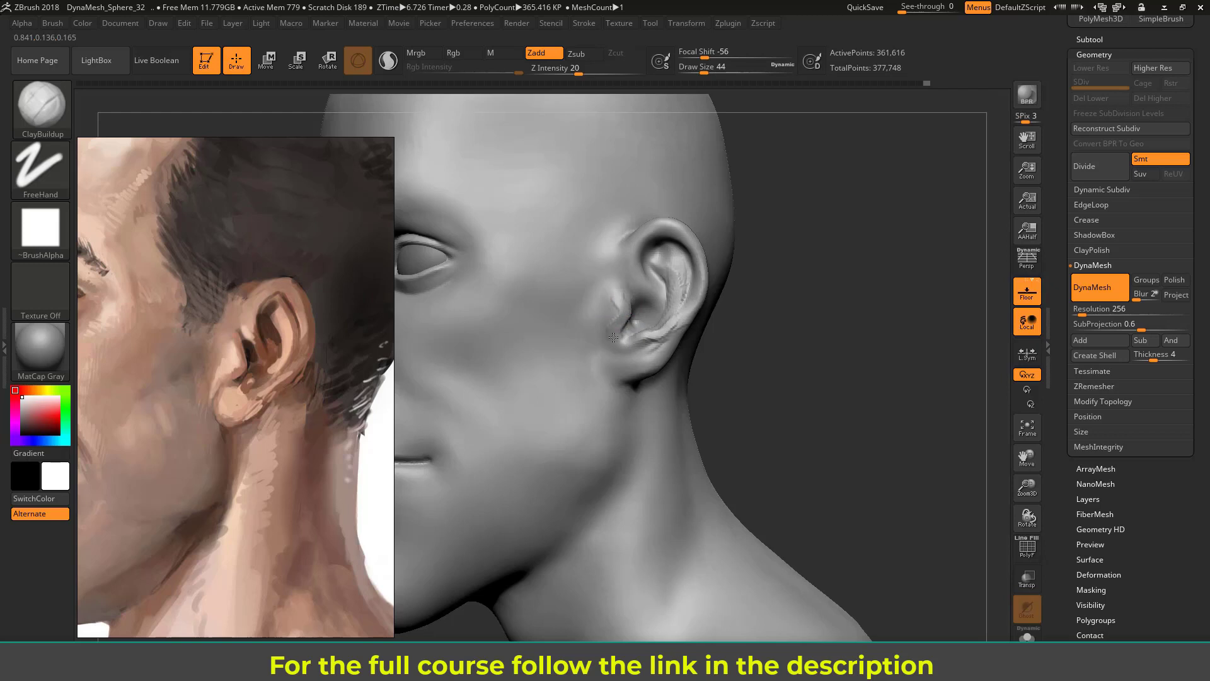
key("shift")
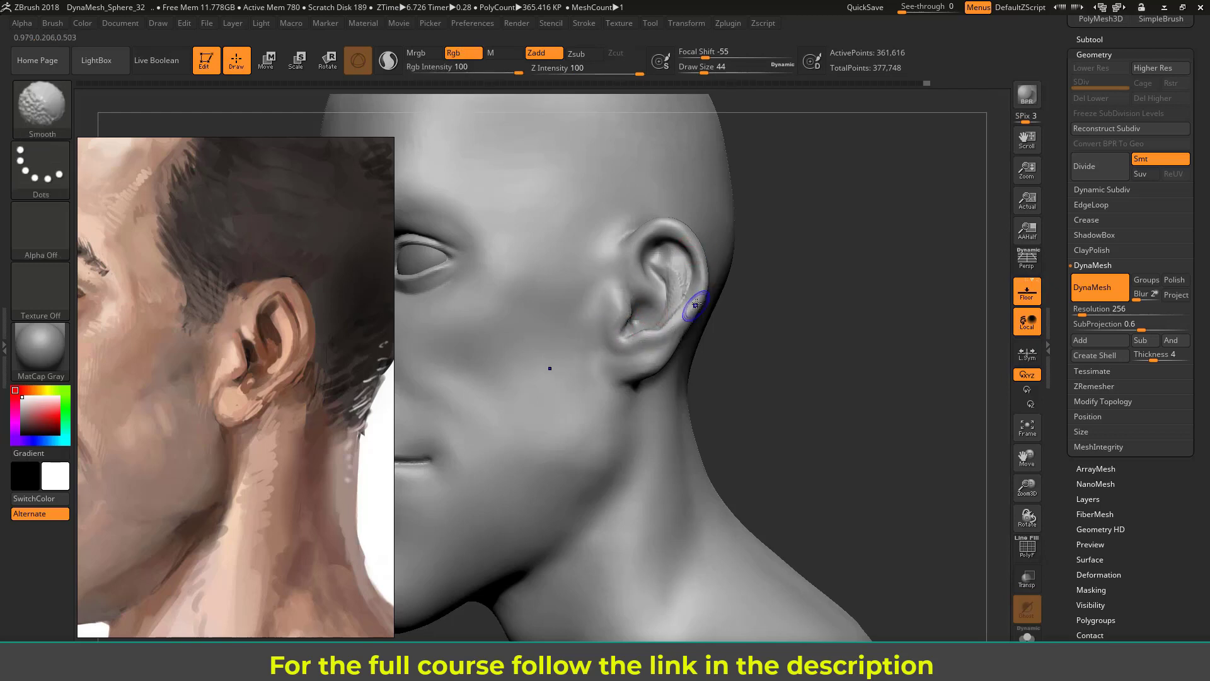
left_click_drag(777, 303, 762, 297)
left_click_drag(684, 294, 658, 277, "shift")
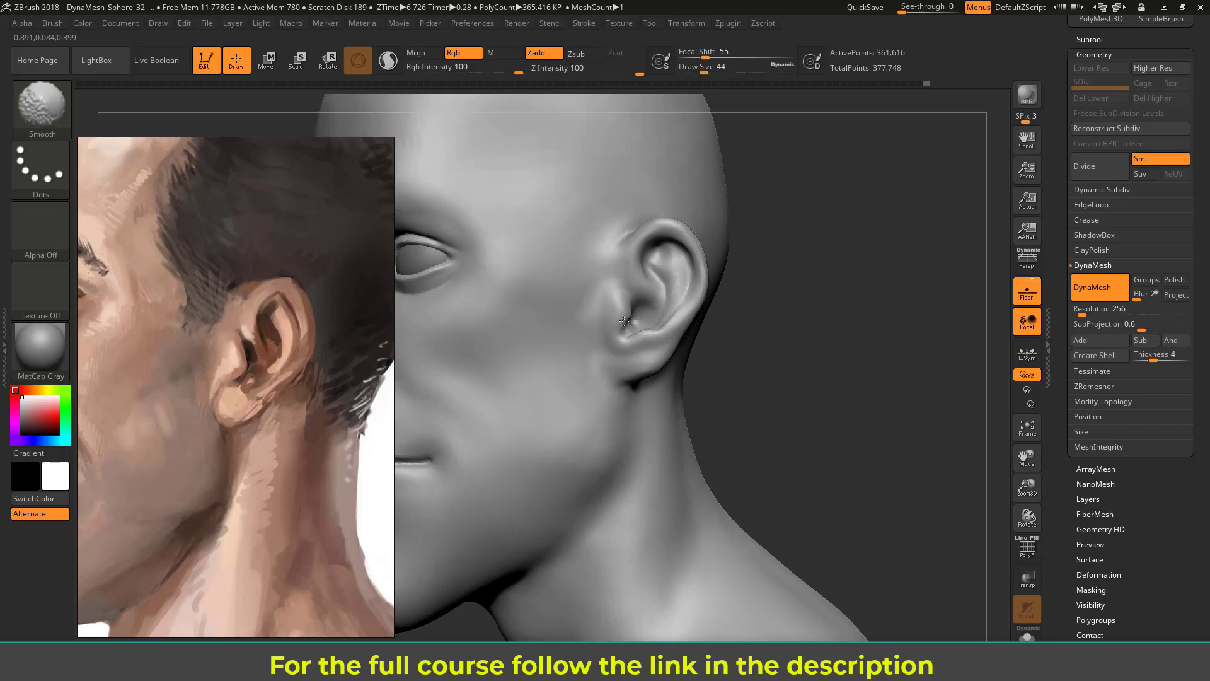
left_click_drag(754, 320, 717, 318)
Refine the ear opening beside the tragus with the ClayBuildup brush at draw size 37
key("s")
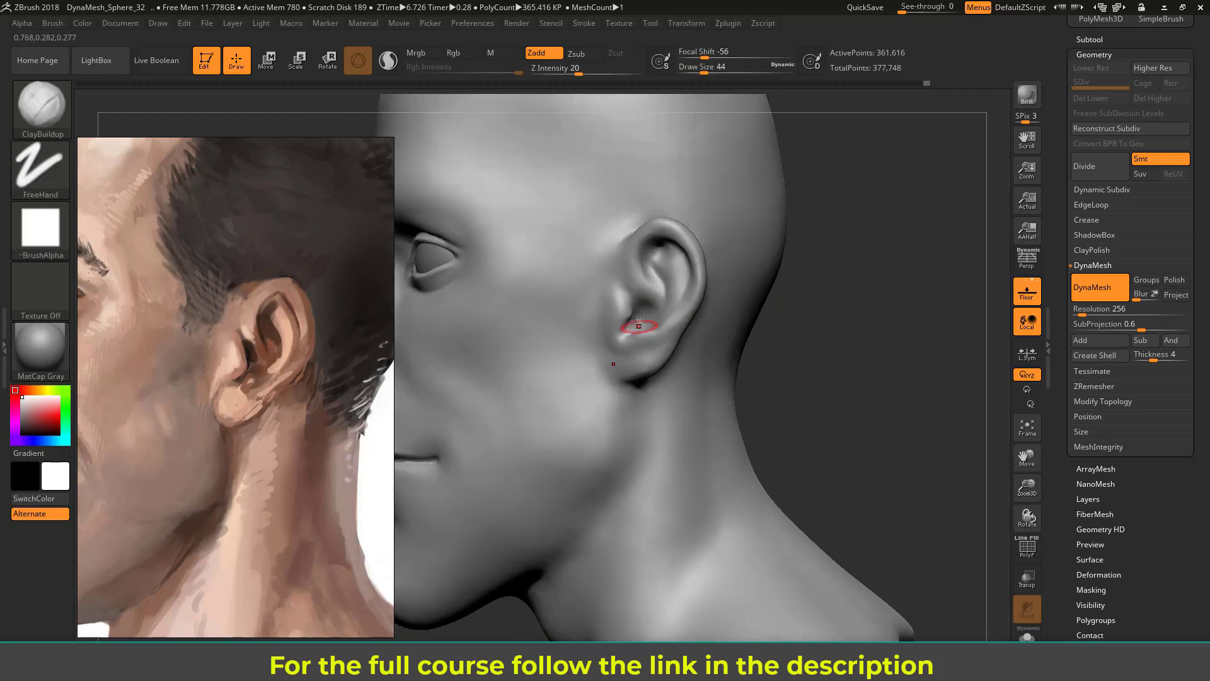
key("[")
left_click_drag(801, 318, 766, 362, "alt")
Reshape the lower edge of the earlobe with the Move brush at draw size 83
key("b")
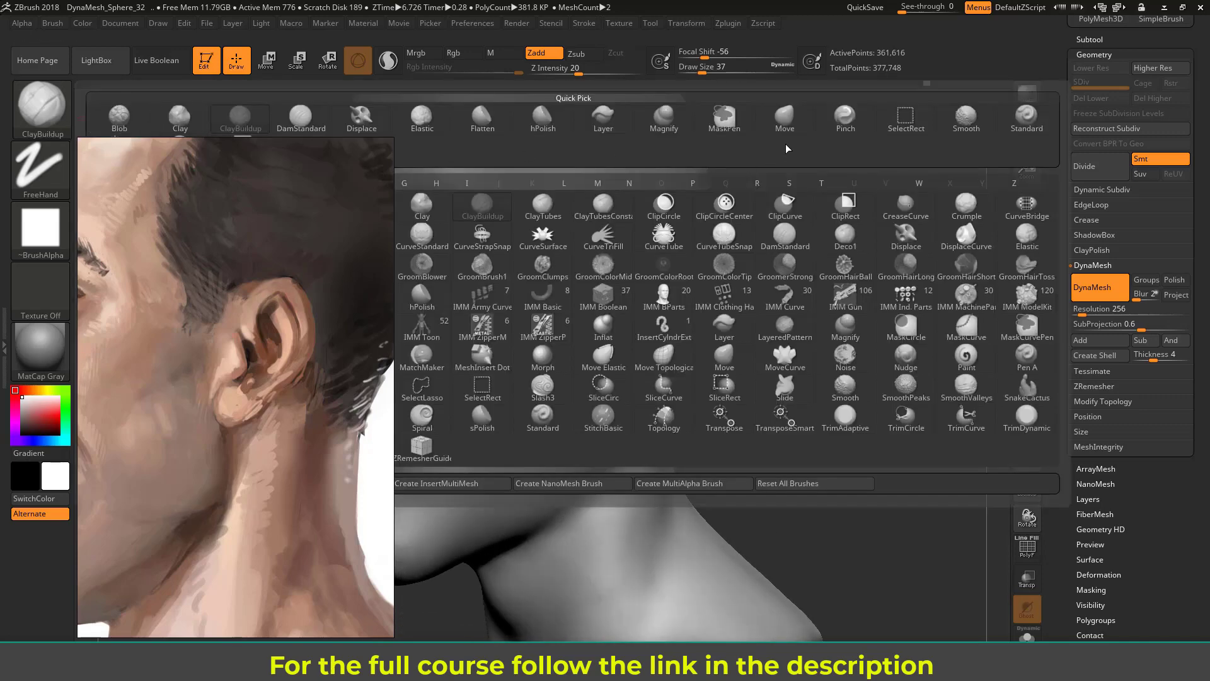
left_click(784, 115)
key("s")
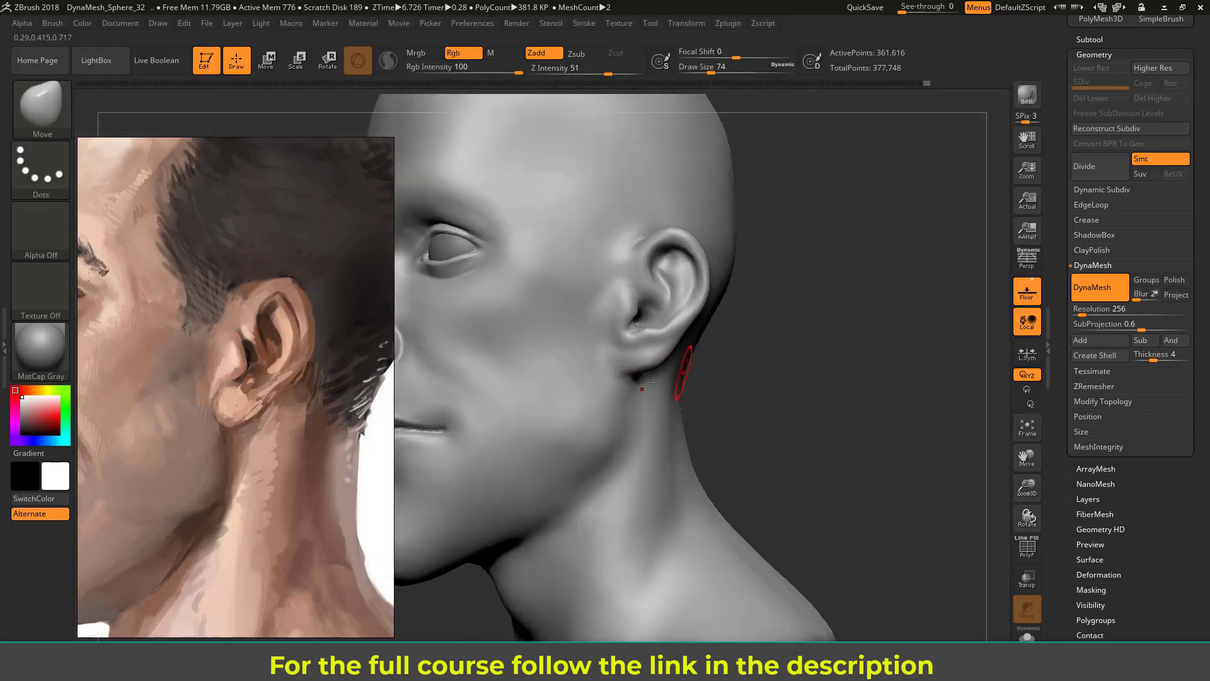
key("]")
left_click_drag(633, 378, 648, 374)
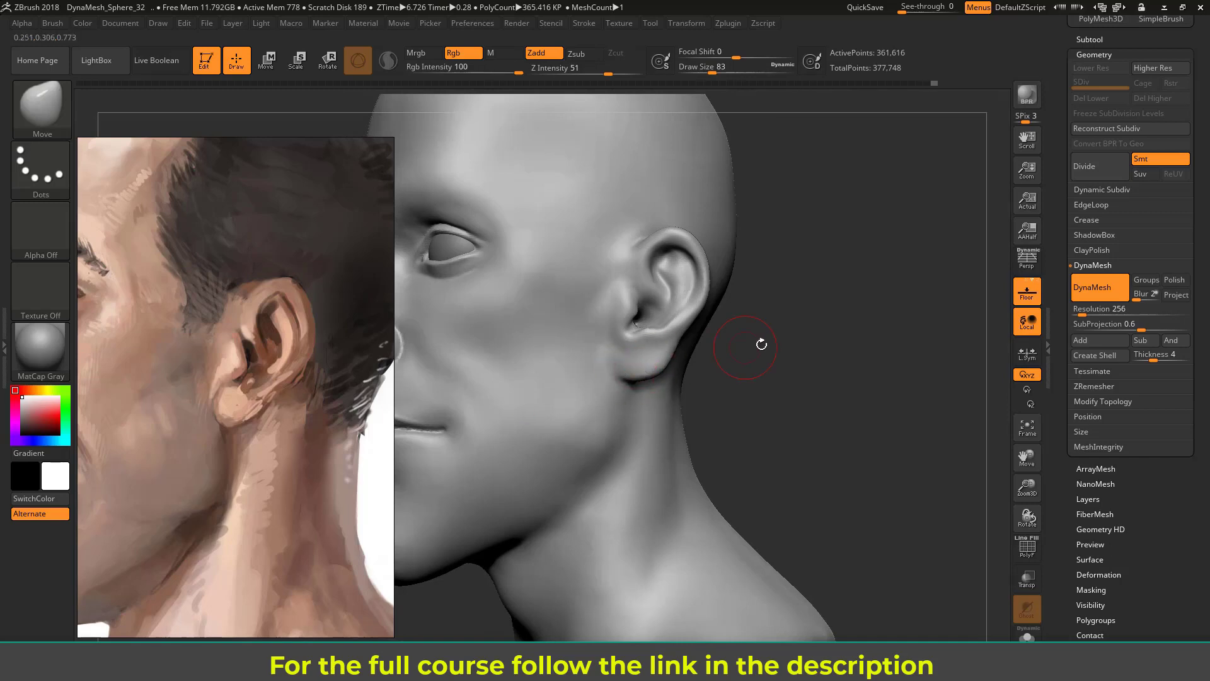
left_click_drag(759, 342, 708, 314)
Carve the crease beneath the earlobe with the DamStandard brush at draw size 97 and smooth the cheek next to it
left_click(43, 125)
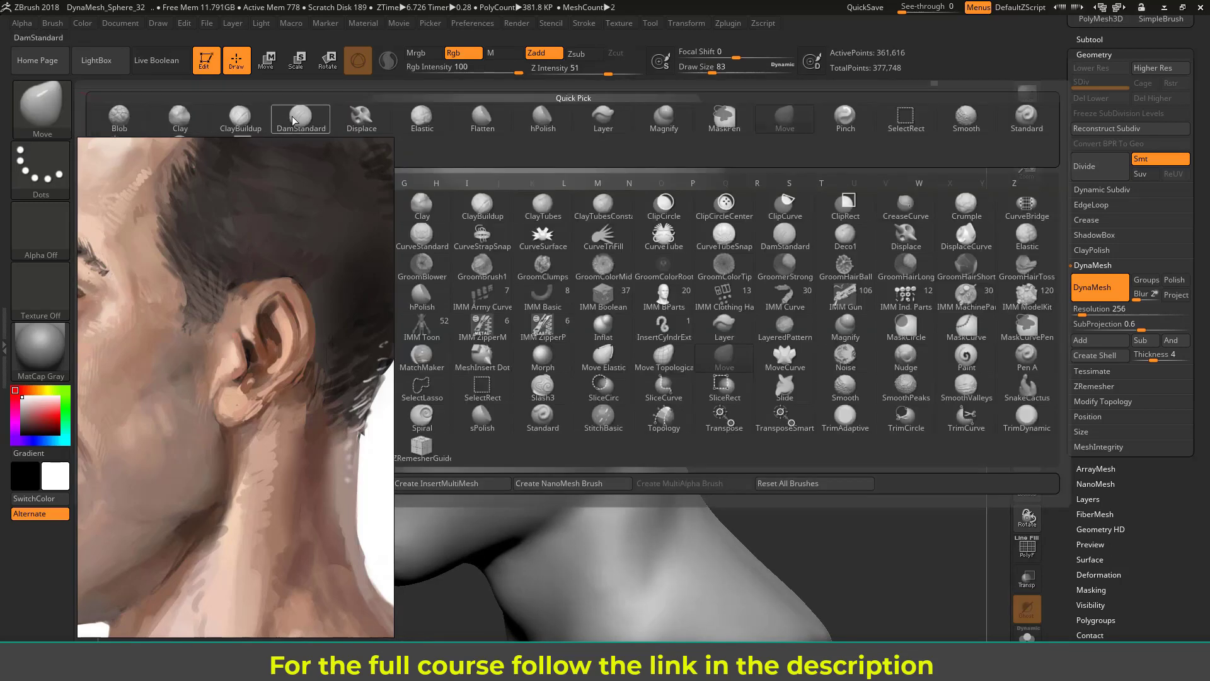
left_click(296, 120)
key("s")
left_click_drag(619, 378, 622, 379)
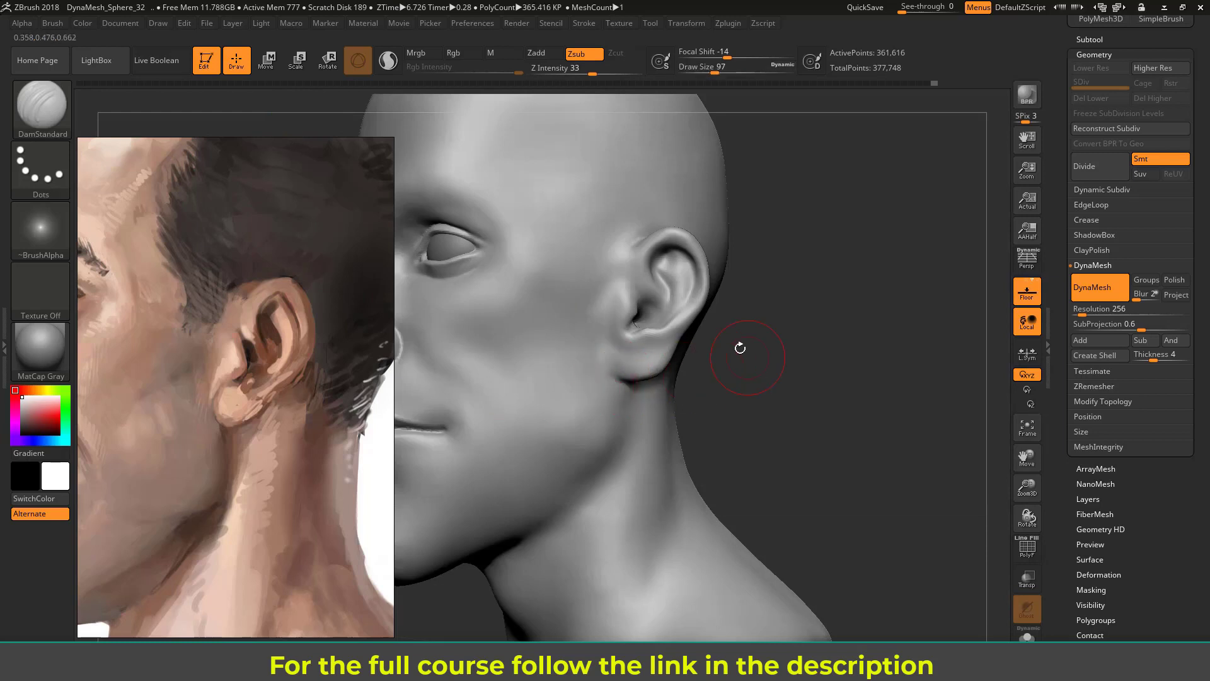
left_click_drag(740, 349, 693, 327)
left_click_drag(781, 387, 786, 404)
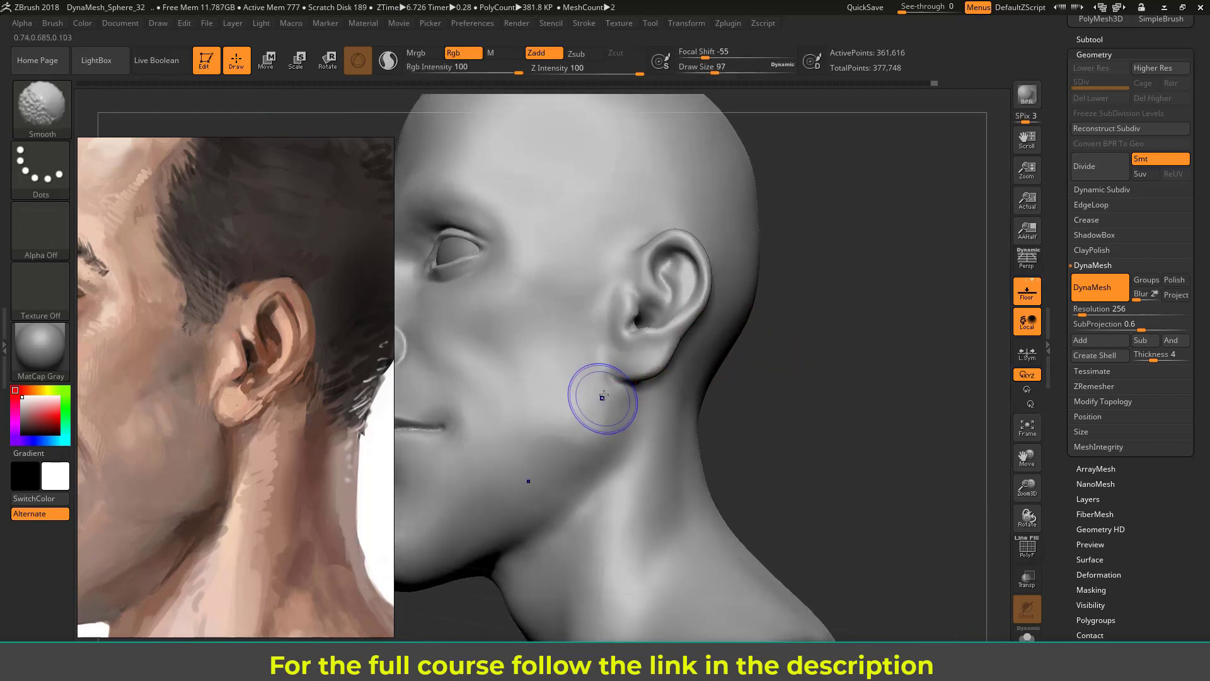
Define the rear jaw edge below the earlobe with the DamStandard brush at draw size 163 and smooth it
mouse_move(738, 353)
left_mouse_down("alt")
mouse_move(764, 367)
mouse_move(781, 343)
mouse_move(780, 357)
mouse_move(637, 348)
mouse_move(726, 354)
mouse_move(707, 330)
mouse_move(659, 333)
left_mouse_up("alt")
key("shift")
key("s")
key("s")
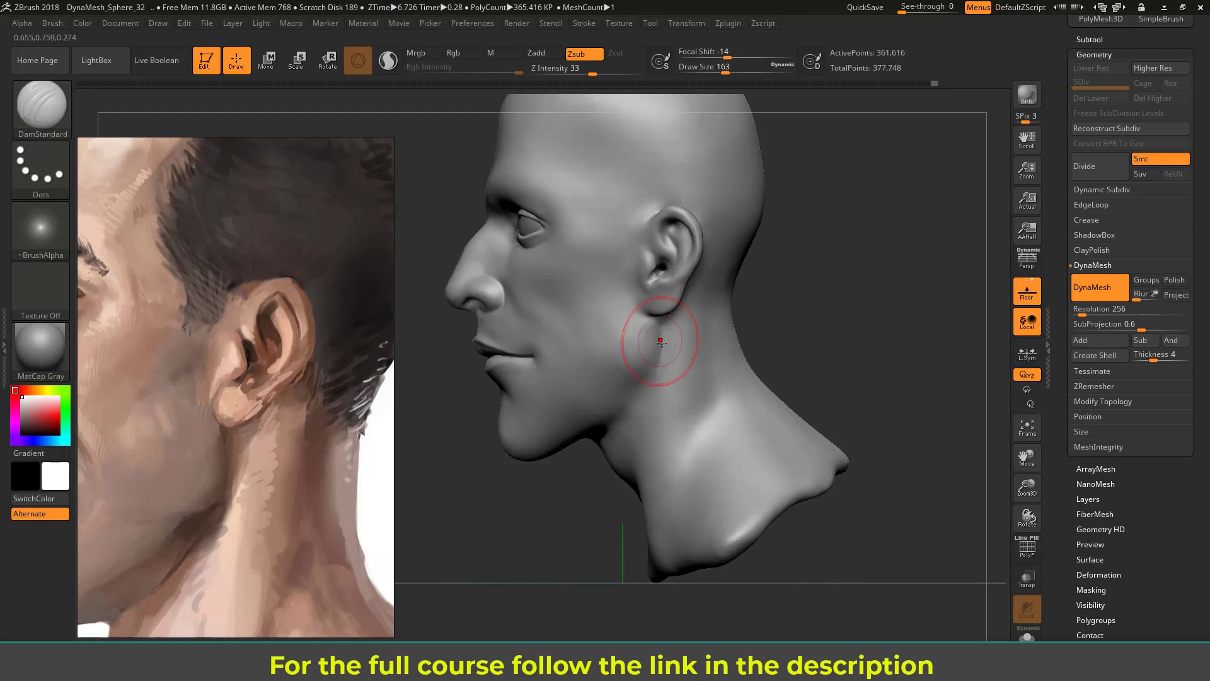
mouse_move(738, 320)
left_mouse_down()
mouse_move(799, 320)
mouse_move(747, 318)
left_mouse_up()
key("shift")
Carve the nasolabial fold from the nostril toward the mouth corner with DamStandard at draw sizes 182 and 163, smoothing it at 116
middle_click_drag(275, 389, 489, 350)
left_click_drag(784, 326, 758, 364)
key("s")
left_click_drag(523, 332, 530, 332)
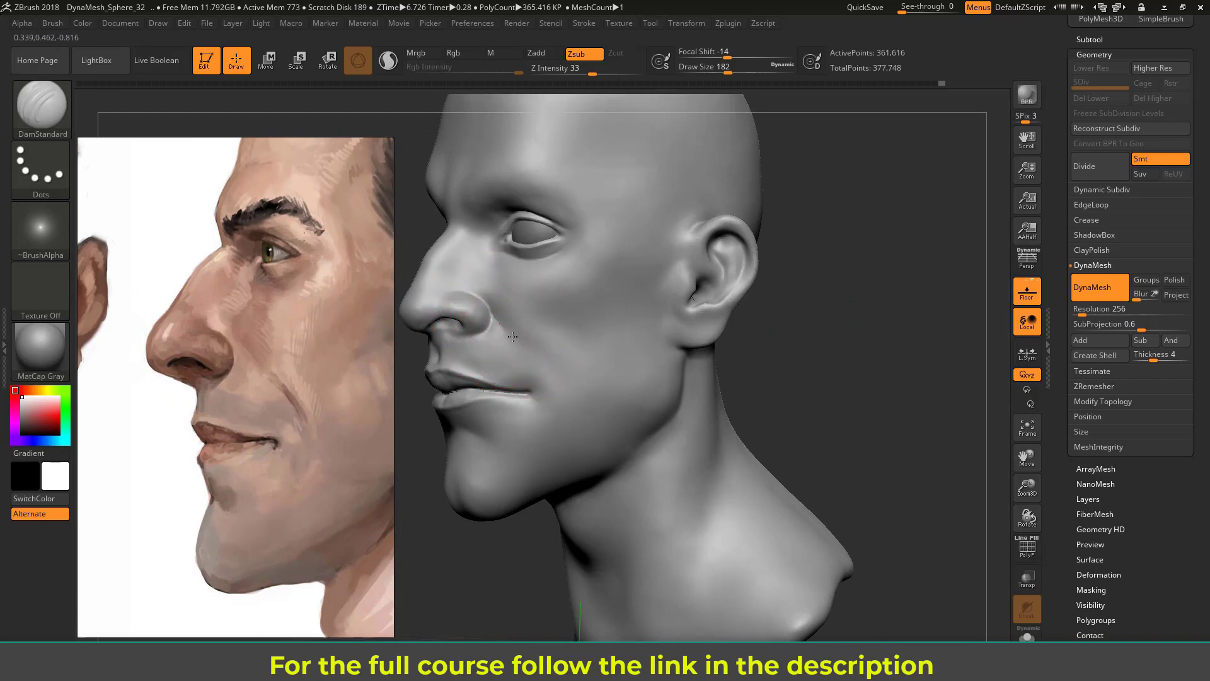
key("s")
left_click_drag(547, 356, 536, 356)
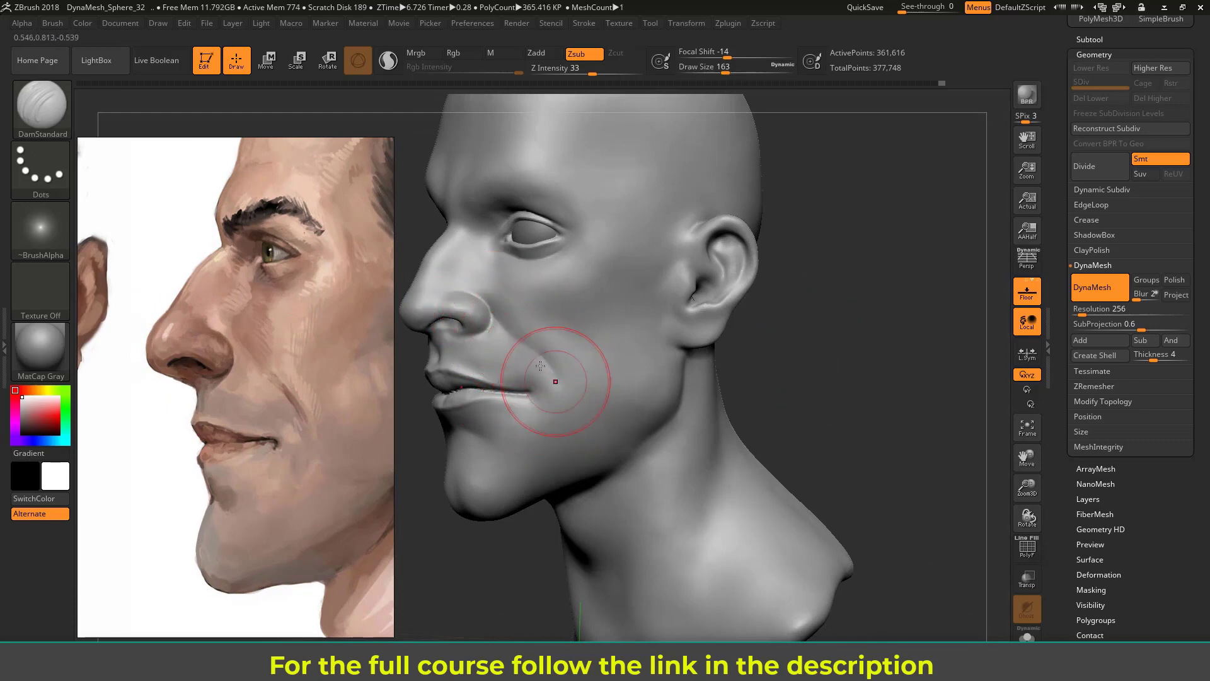
key("shift")
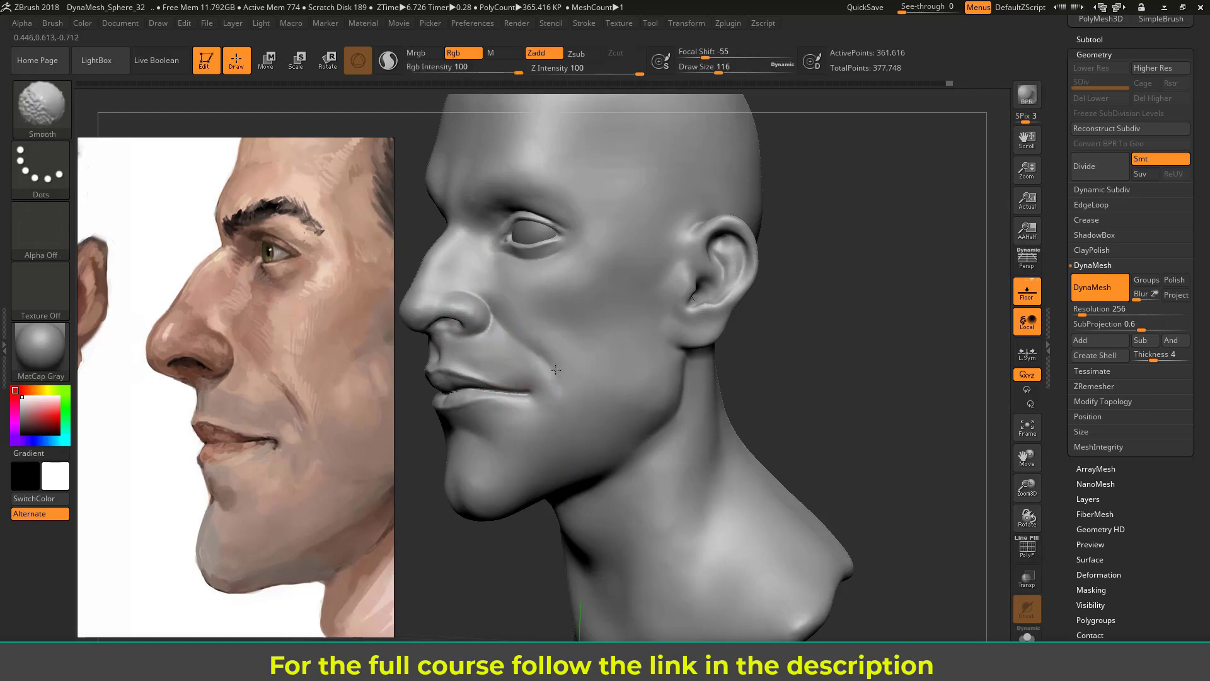
Adjust the mouth corners with the Move brush at draw sizes 116 and 120, matching the front-view reference
mouse_move(750, 384)
left_mouse_down()
mouse_move(804, 351)
mouse_move(866, 374)
mouse_move(783, 344)
left_mouse_up()
middle_click_drag(276, 398, 293, 417)
mouse_move(812, 350)
left_mouse_down()
mouse_move(805, 335)
mouse_move(865, 358)
mouse_move(853, 373)
mouse_move(878, 394)
mouse_move(868, 374)
mouse_move(852, 396)
left_mouse_up()
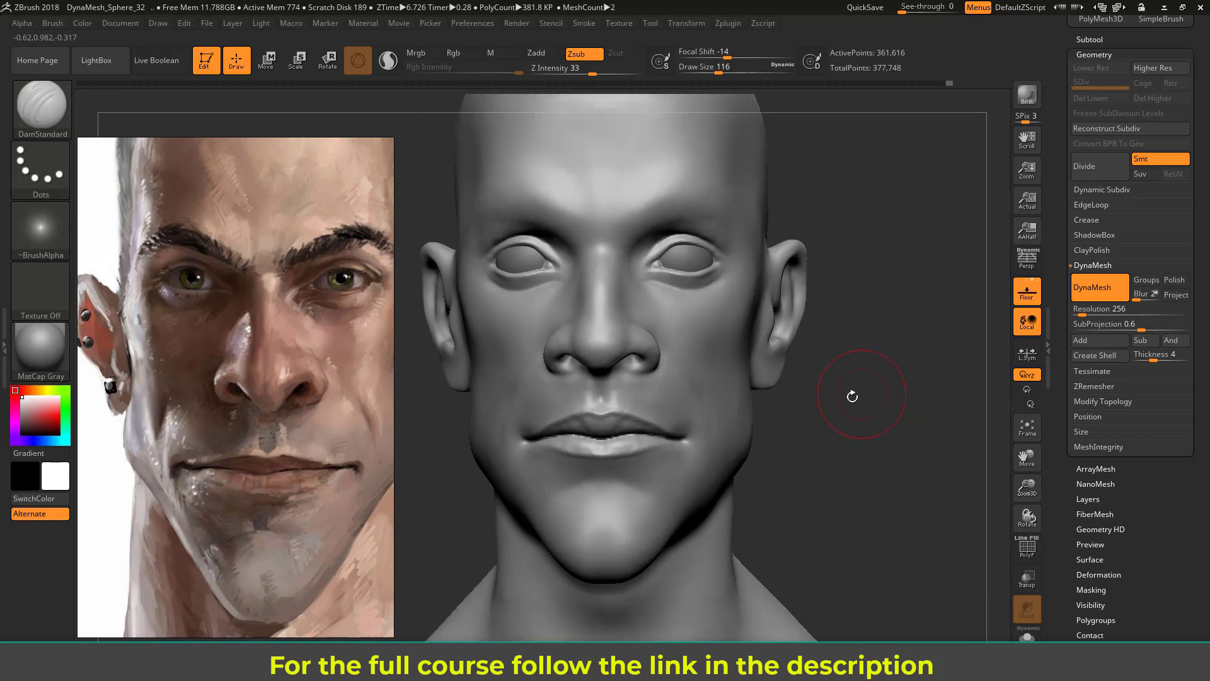
left_click(62, 108)
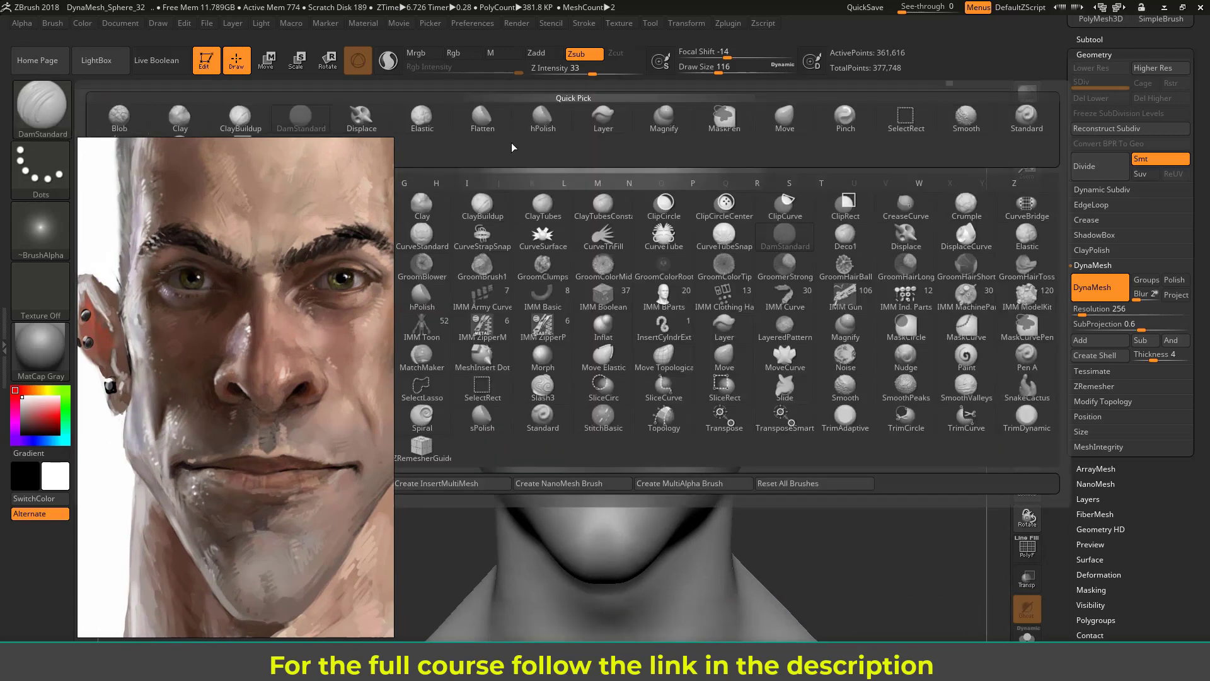
left_click(785, 119)
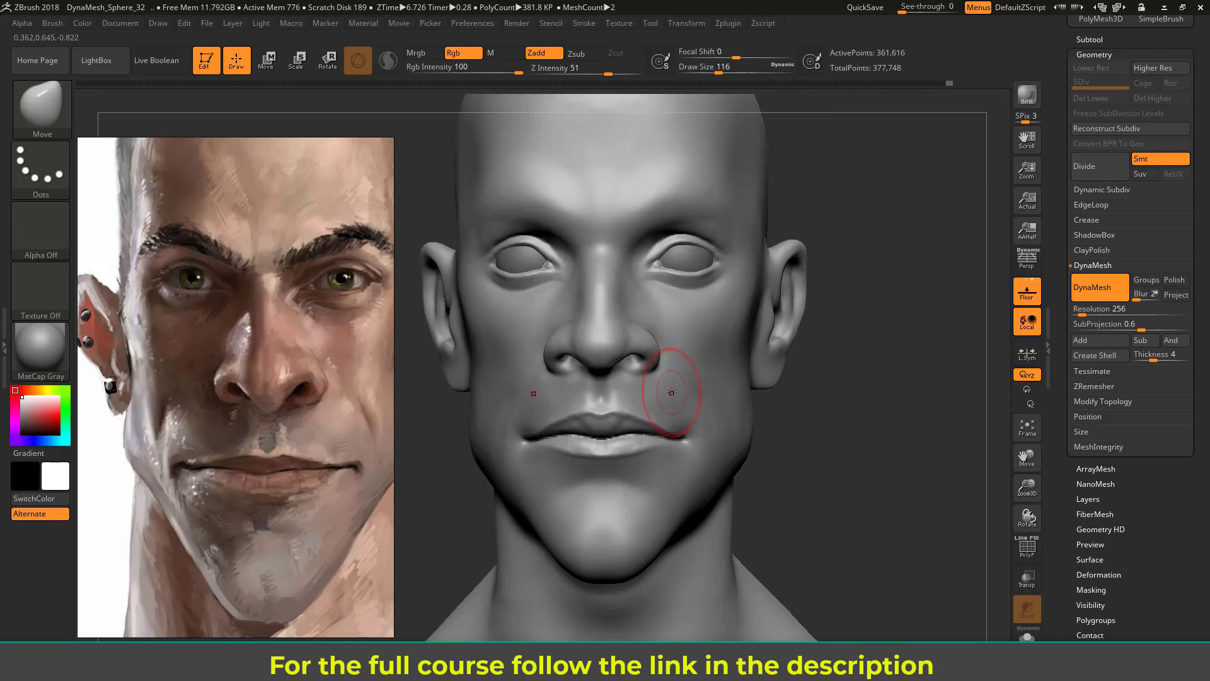
mouse_move(844, 416)
left_mouse_down("alt")
mouse_move(862, 375)
mouse_move(877, 398)
left_mouse_up("alt")
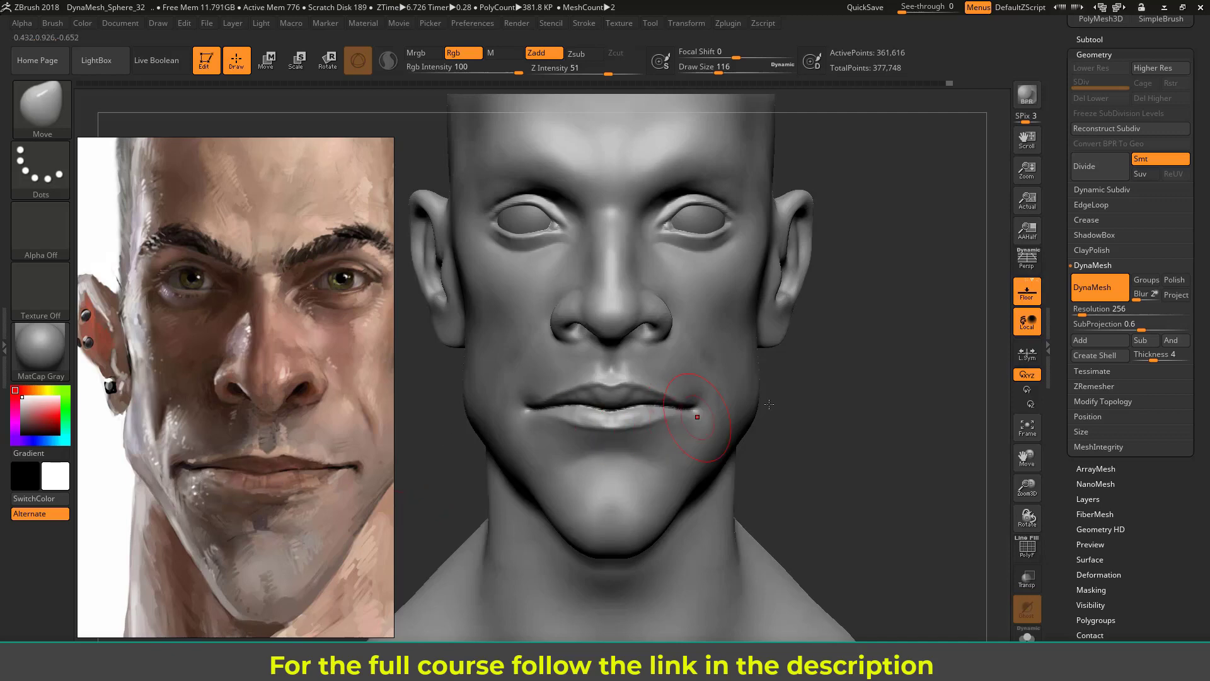
key("s")
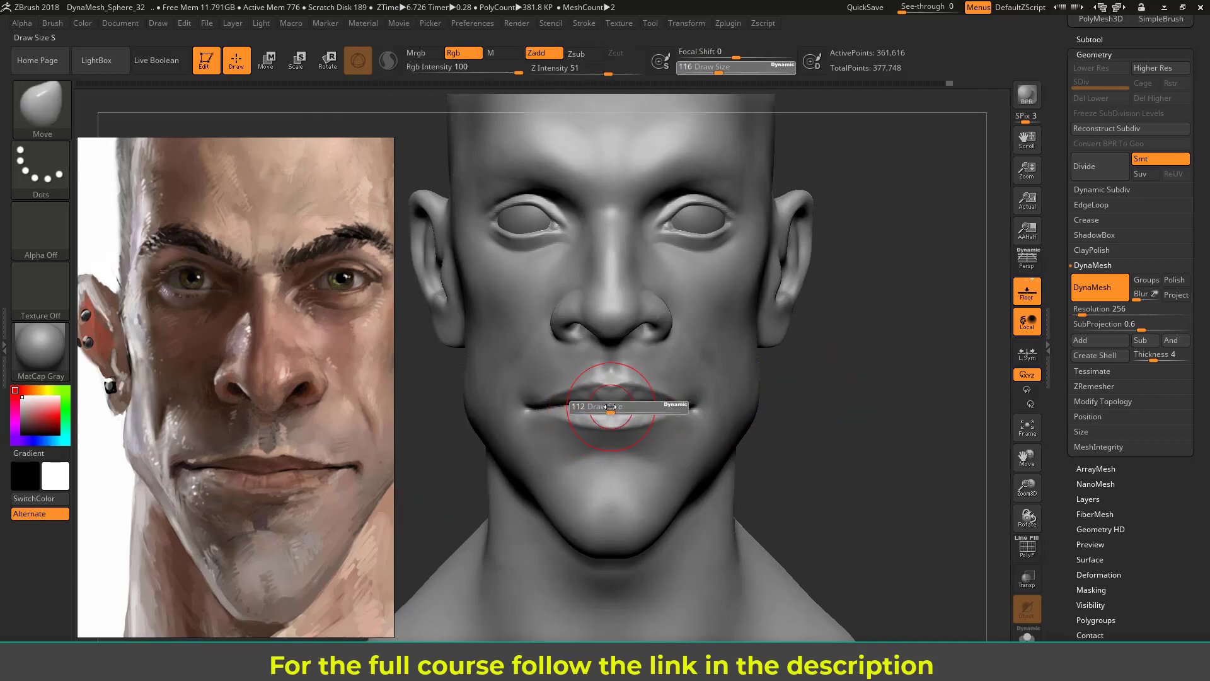
left_click_drag(607, 406, 632, 421)
key("s")
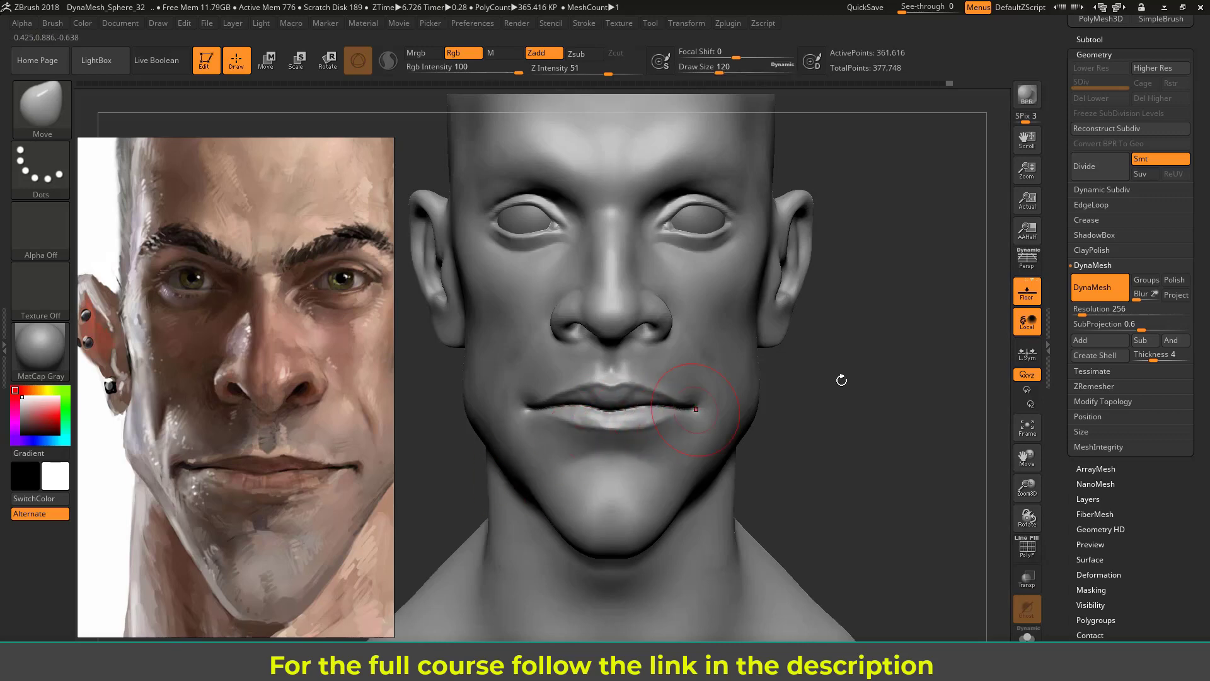
left_click_drag(876, 396, 867, 431, "alt")
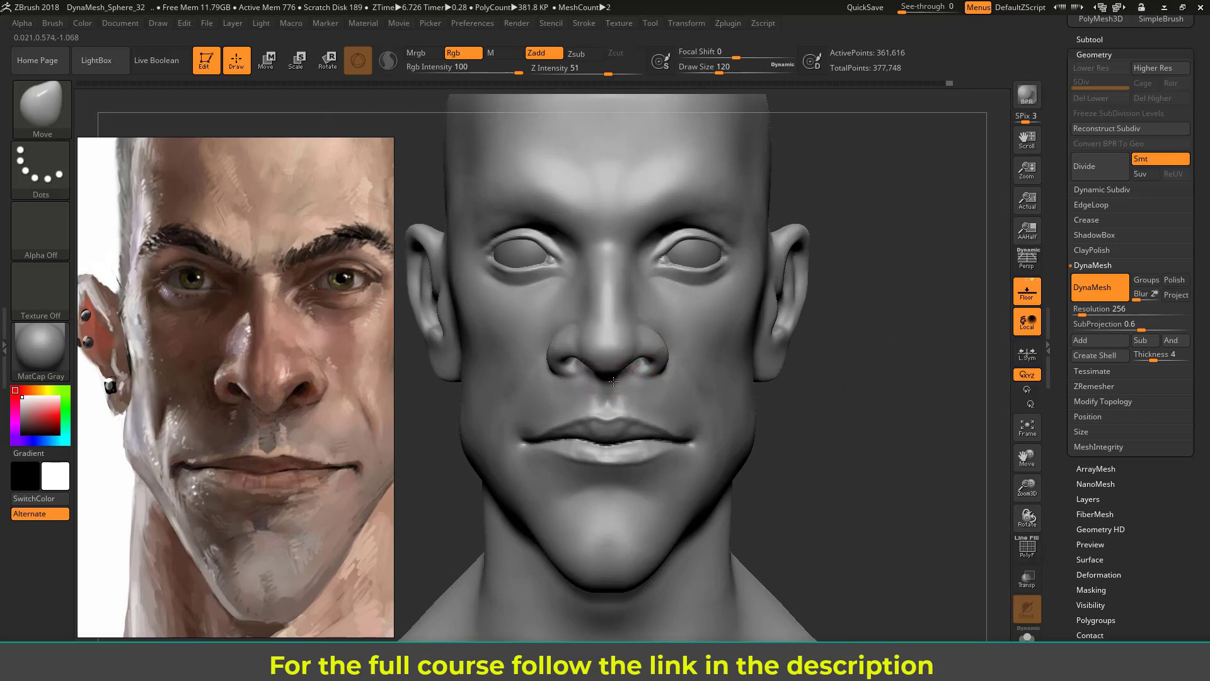
left_click_drag(823, 381, 816, 425, "alt")
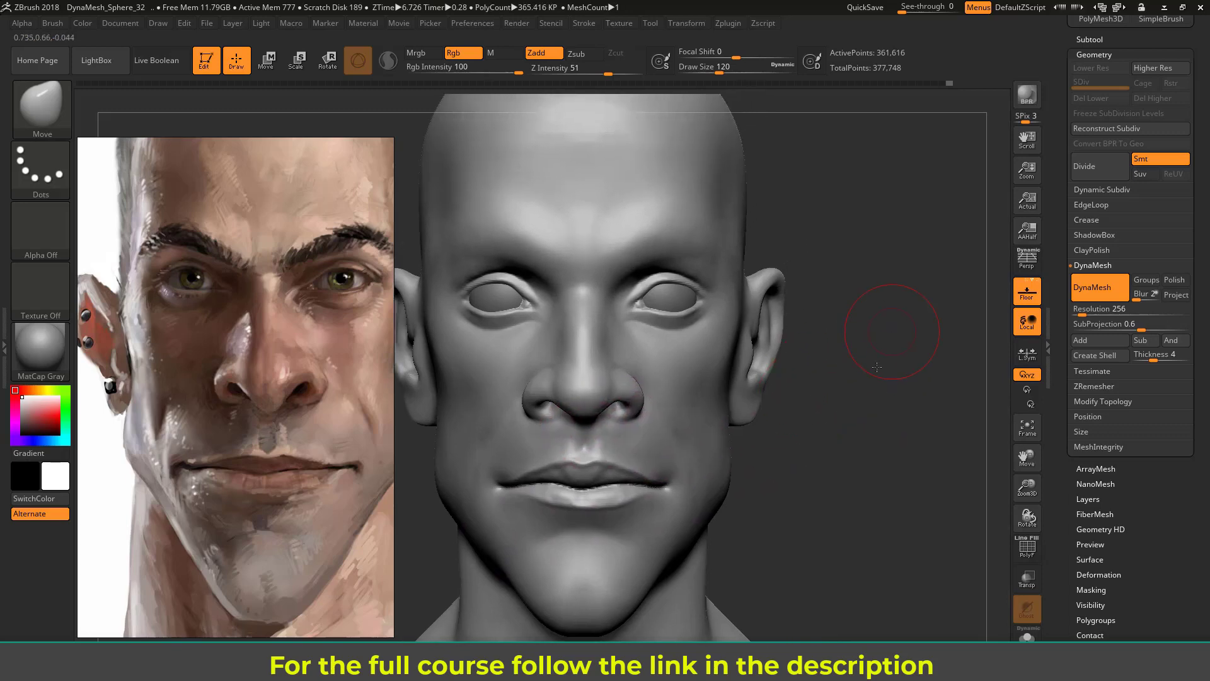
Refine the jaw and lower face with the ClayBuildup brush at draw size 101, comparing the whole head with the front-view reference
left_click_drag(849, 358, 808, 413, "alt")
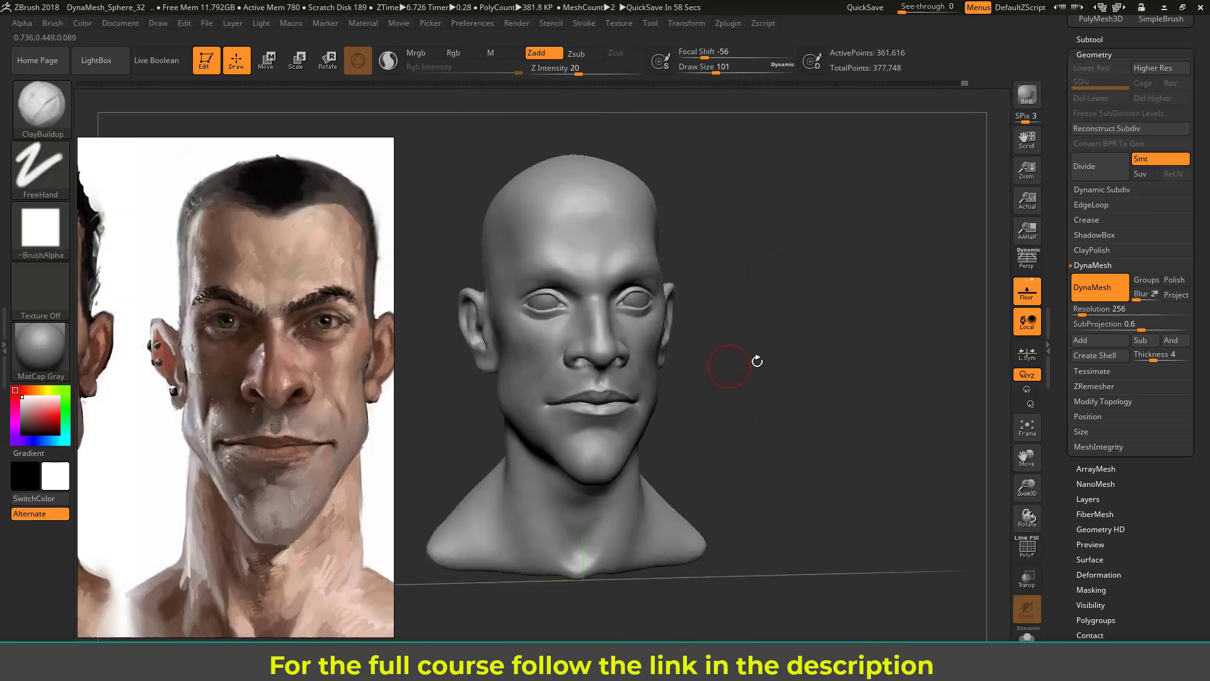
mouse_move(757, 361)
left_mouse_down()
mouse_move(908, 356)
mouse_move(763, 343)
mouse_move(777, 343)
mouse_move(778, 371)
left_mouse_up()
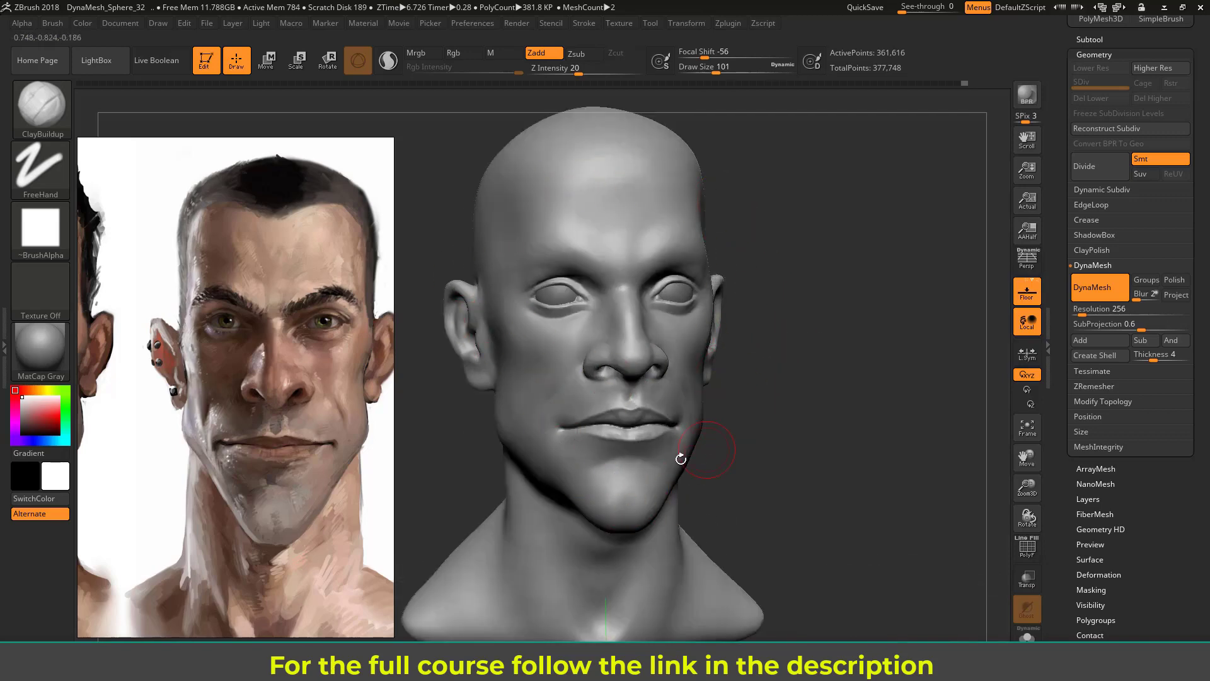
left_click_drag(803, 429, 836, 372)
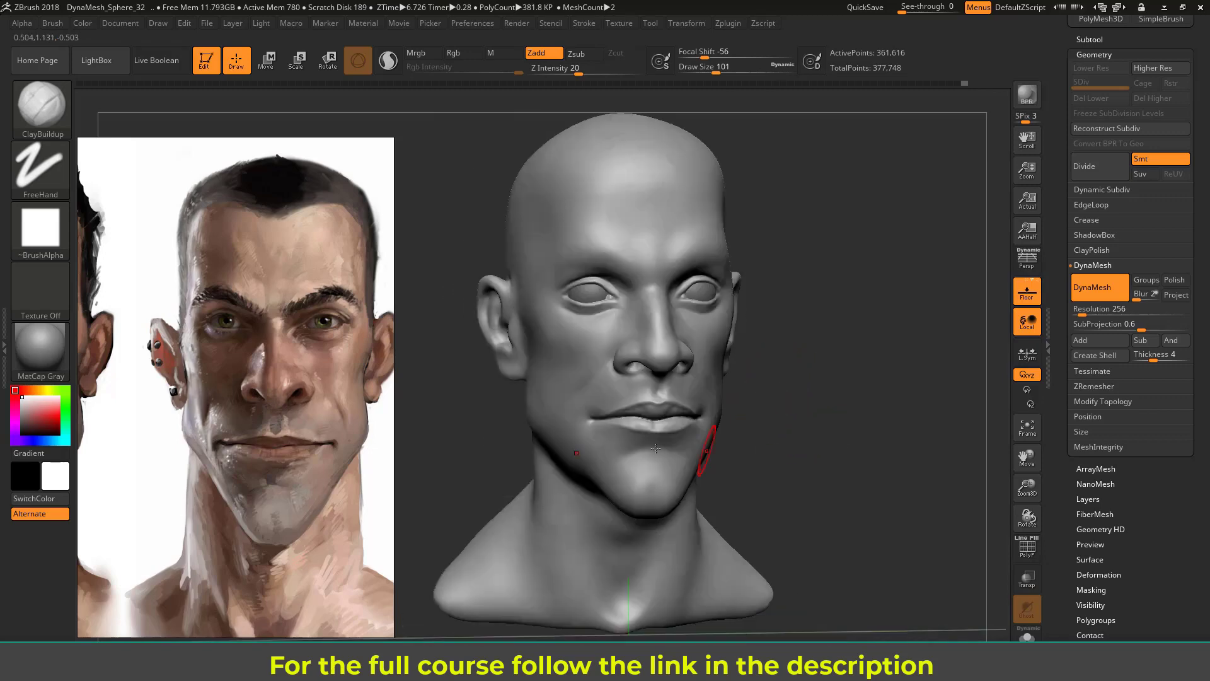